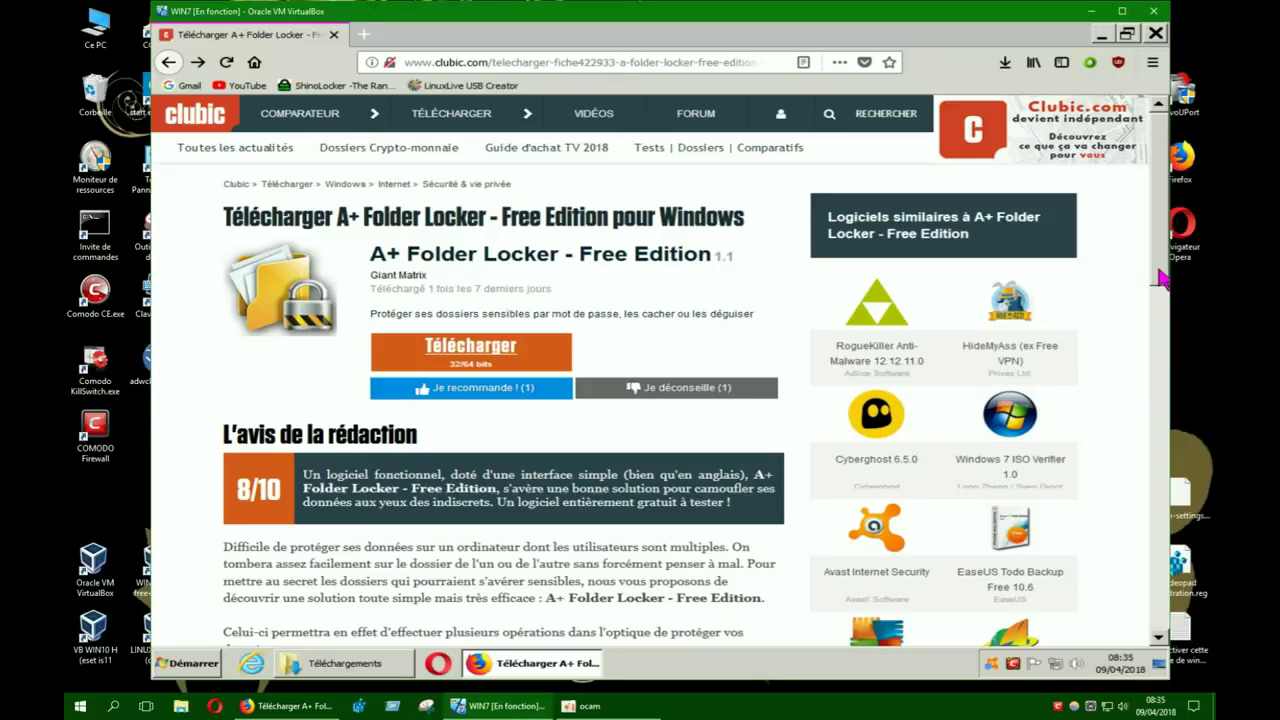
# - Read through the editorial review of A+ Folder Locker - Free Edition on the Clubic page
pyautogui.moveTo(1163, 280)
pyautogui.mouseDown()
pyautogui.moveTo(1163, 410)
pyautogui.moveTo(1160, 278)
pyautogui.mouseUp()
pyautogui.scroll(-1, 1160, 285)
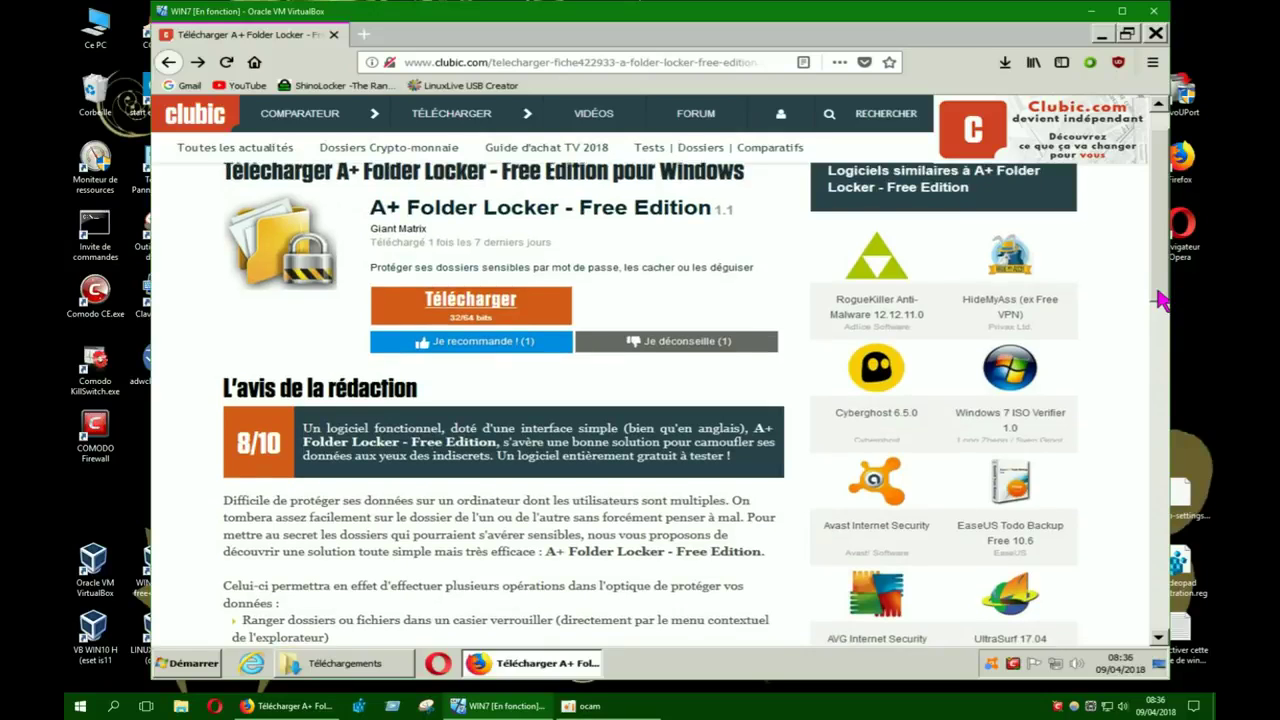
pyautogui.scroll(-5, 1160, 300)
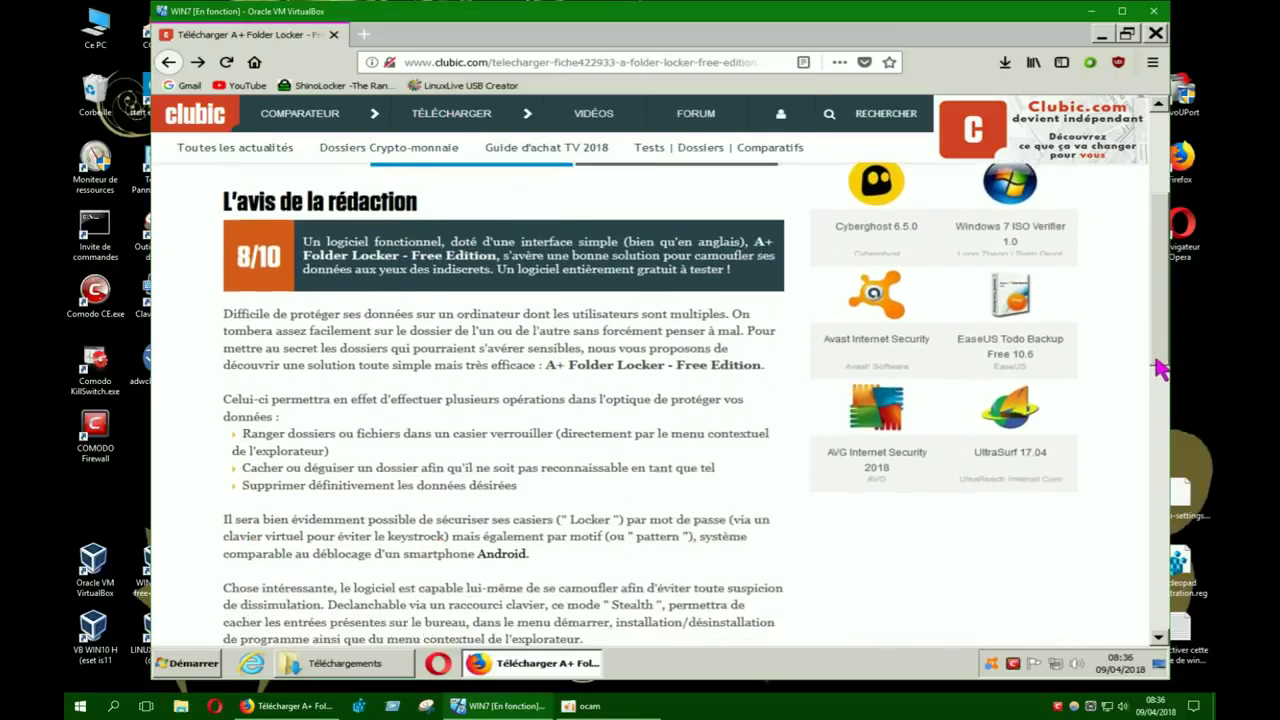
pyautogui.moveTo(1157, 393); pyautogui.dragTo(1160, 483)
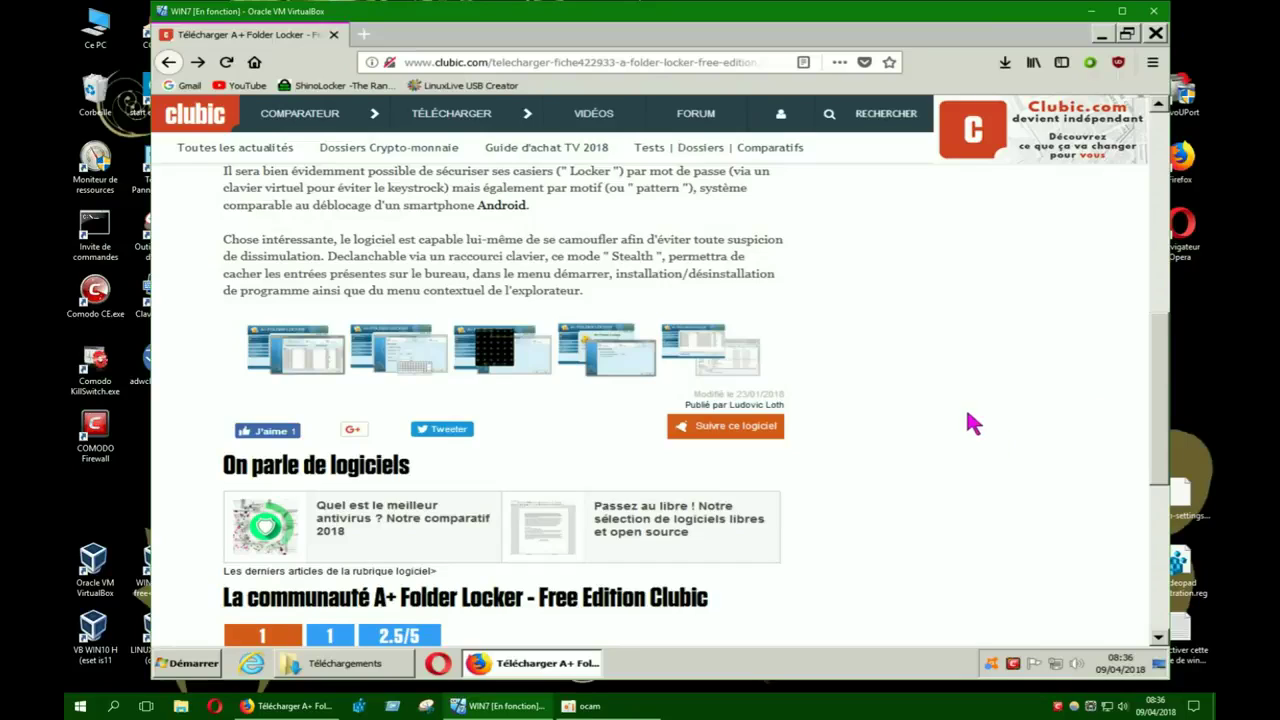
# - View the first four A+ Folder Locker screenshots in the page's image gallery, then close the viewer
pyautogui.click(305, 352)
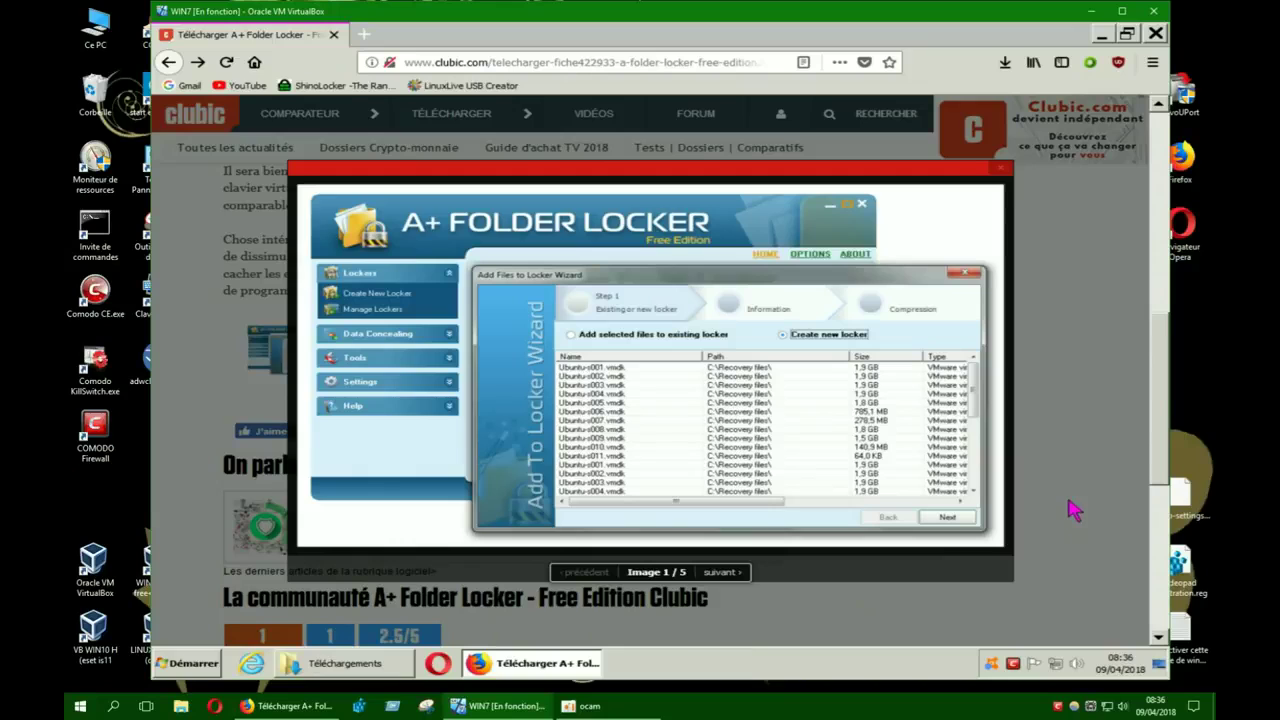
pyautogui.click(722, 578)
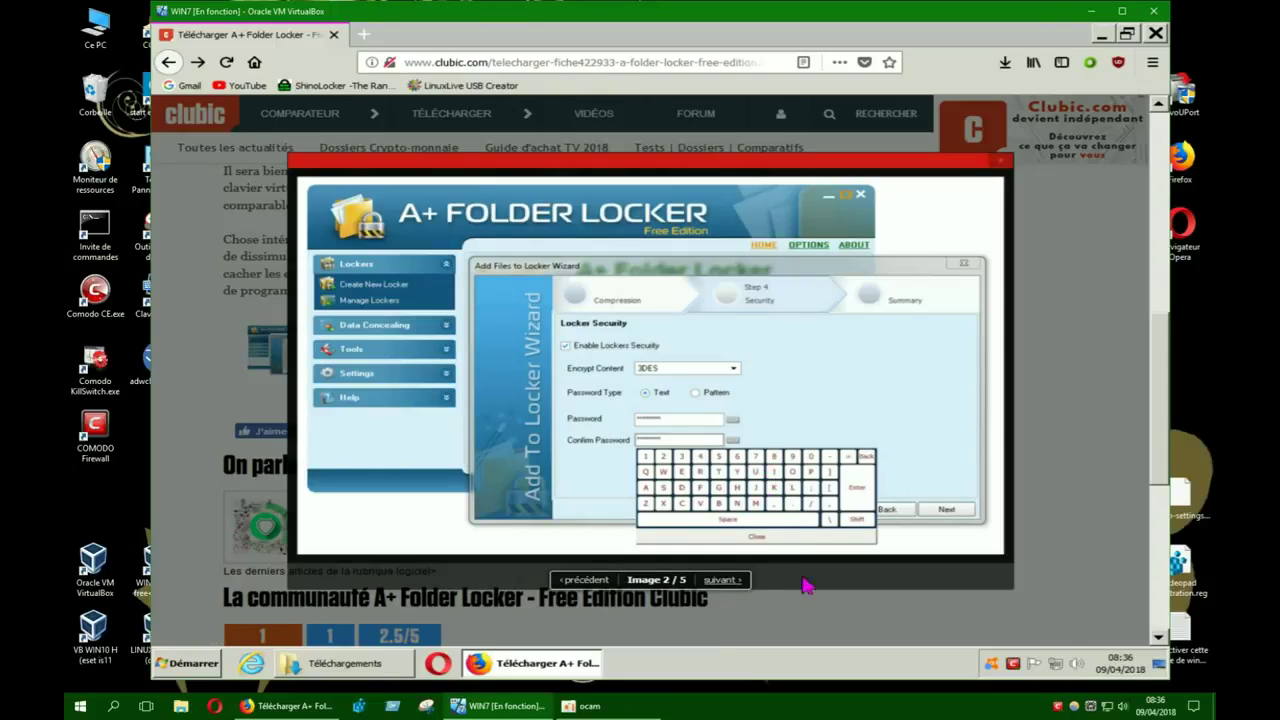
pyautogui.click(724, 580)
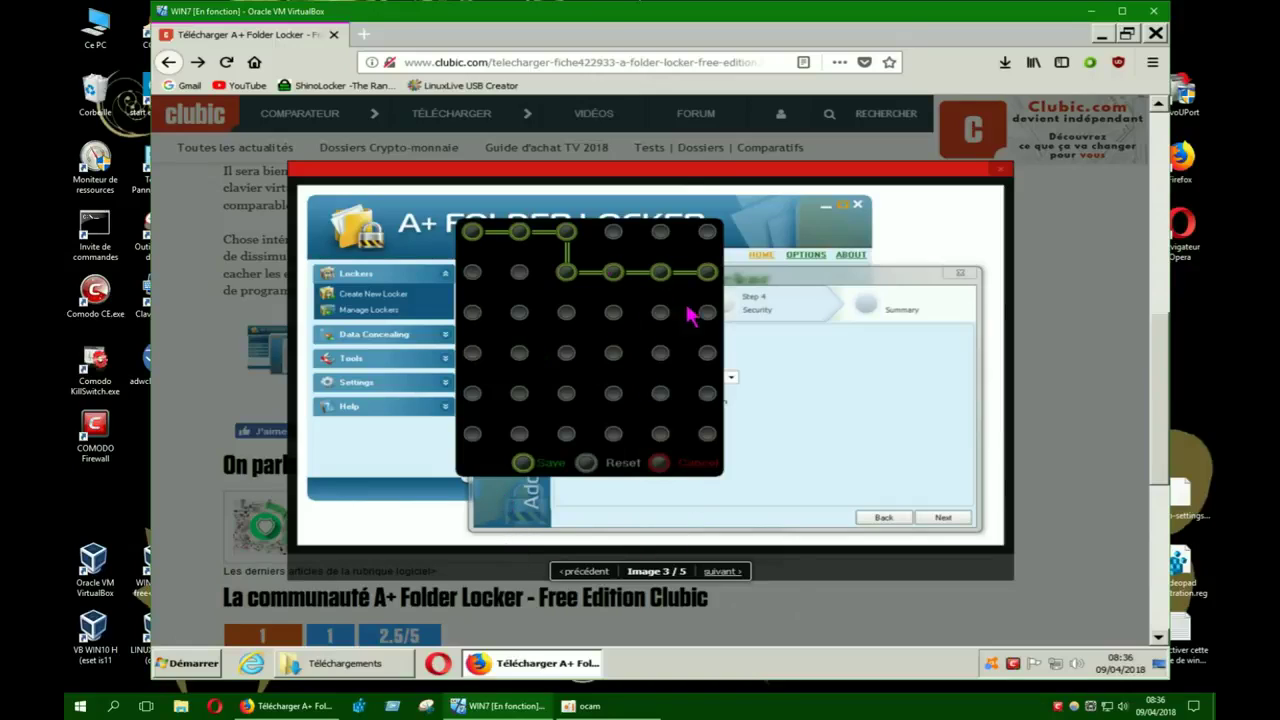
pyautogui.click(719, 573)
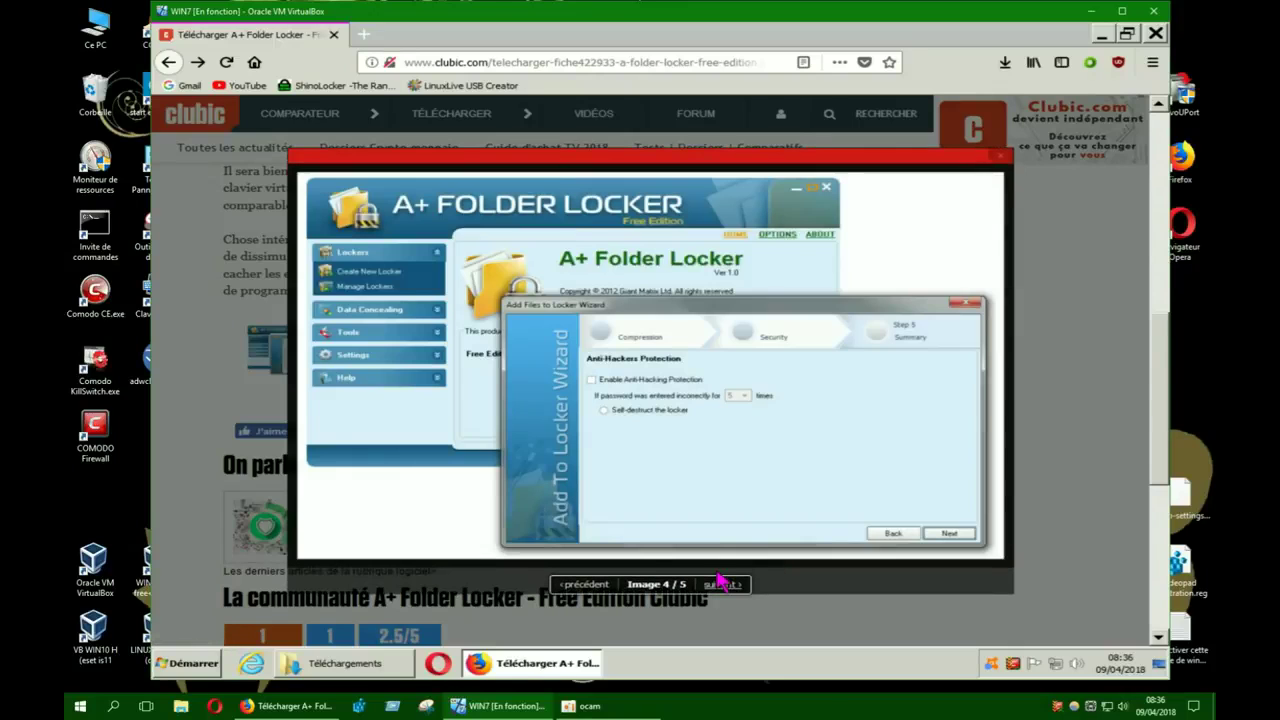
pyautogui.click(1000, 160)
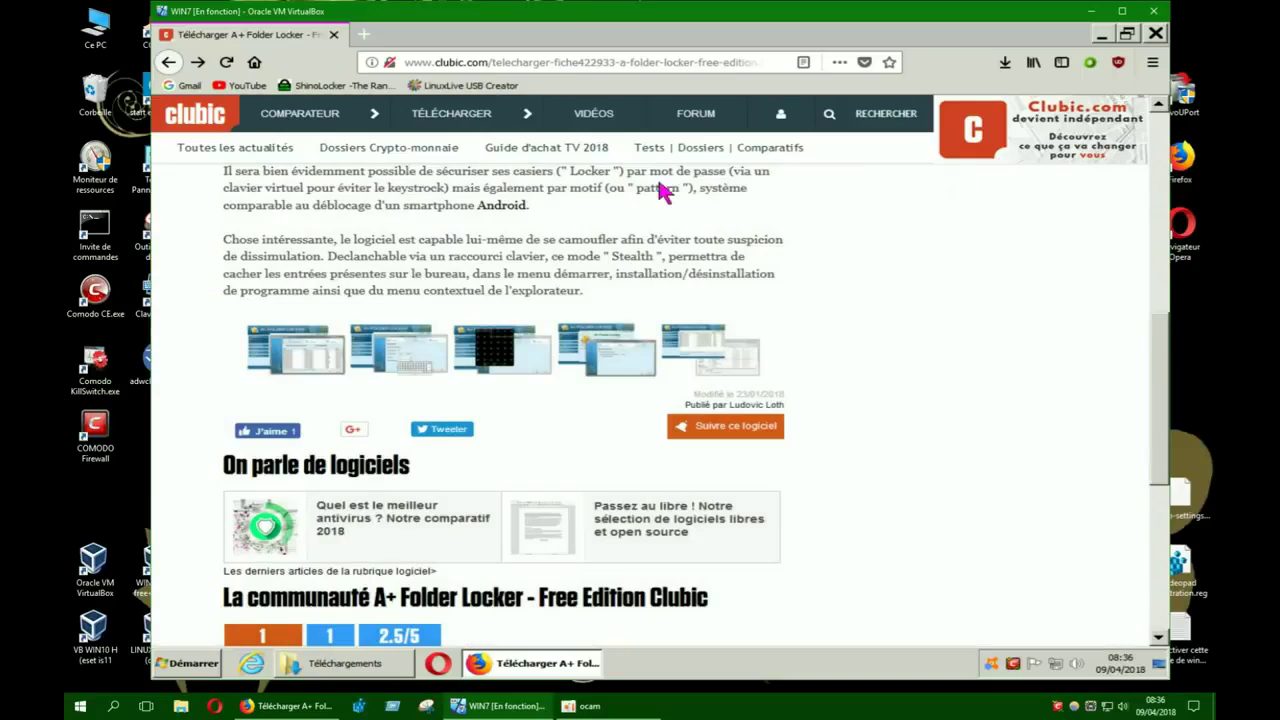
# - Scan the downloaded a-folder-locker-free-edition installer with Avast, then close the Téléchargements folder and the scan report
pyautogui.click(1103, 35)
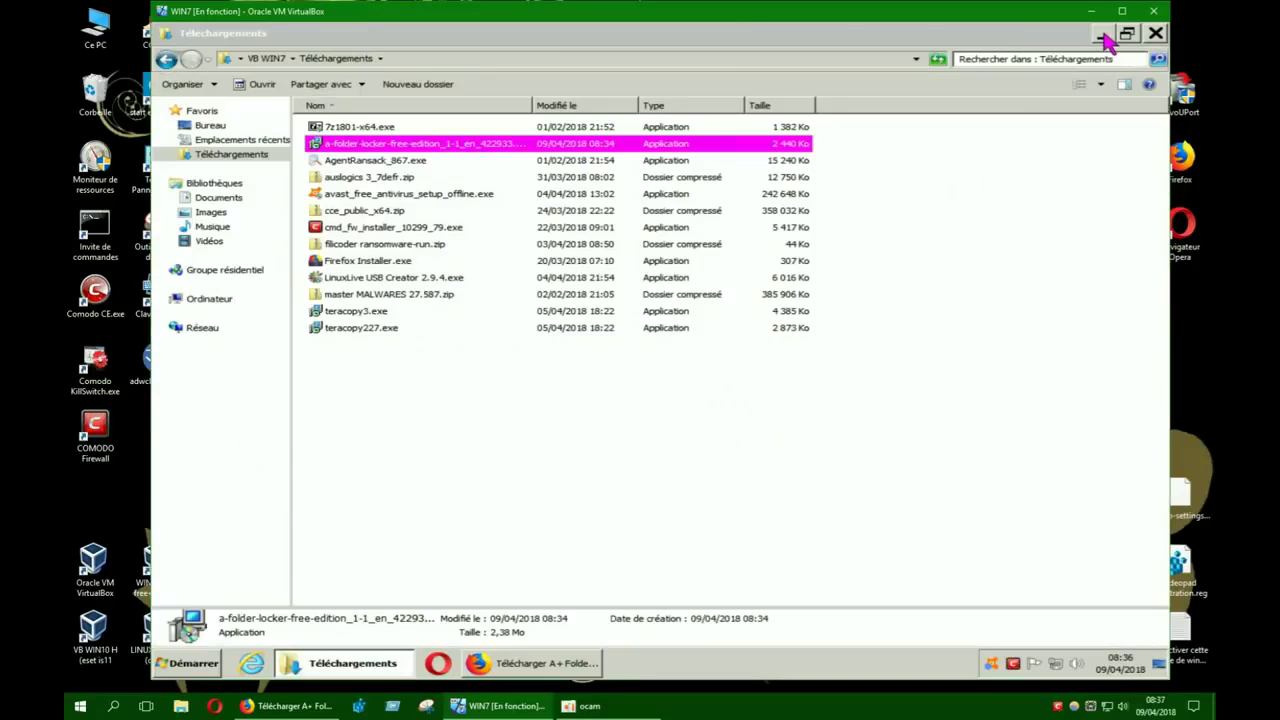
pyautogui.rightClick(384, 146)
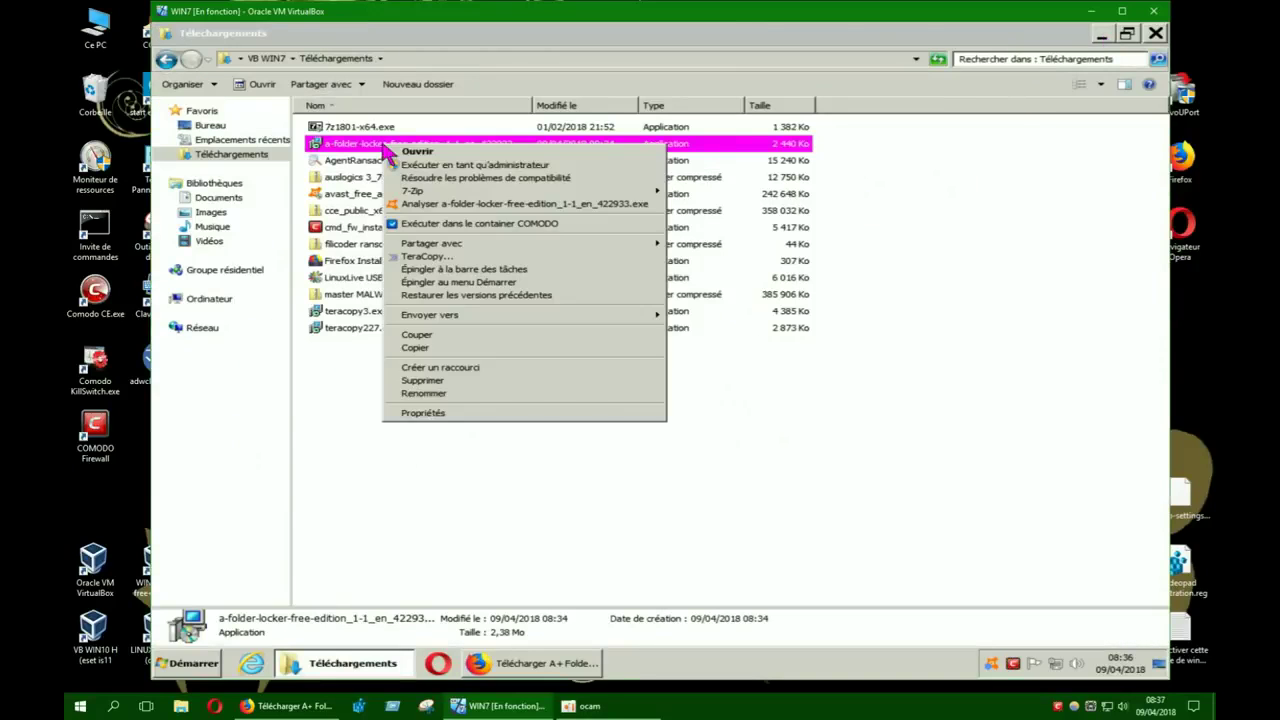
pyautogui.click(457, 208)
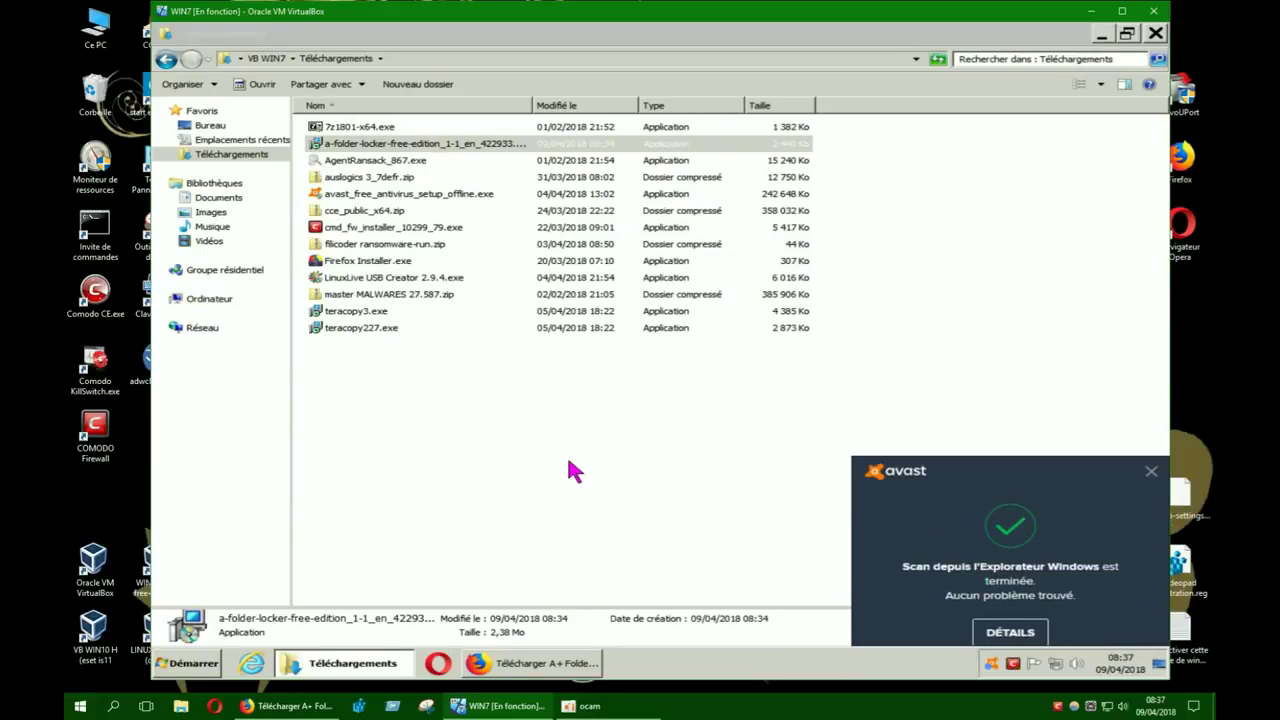
pyautogui.click(1156, 33)
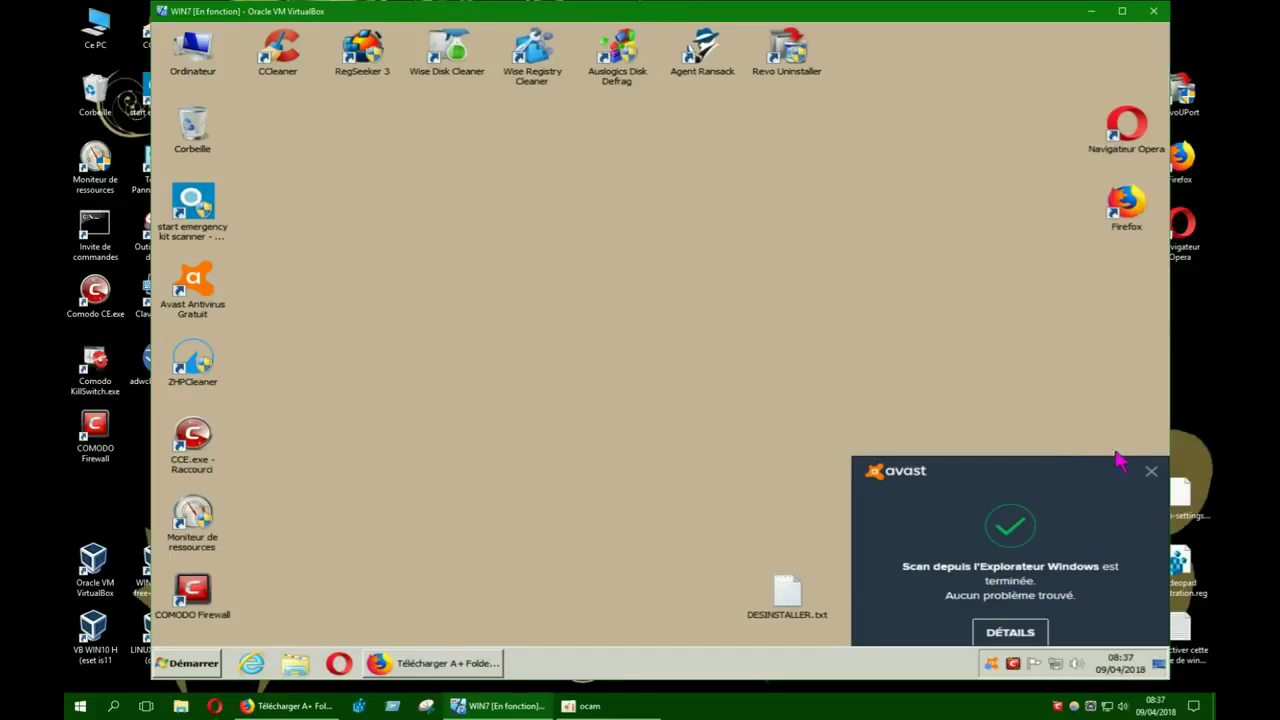
pyautogui.click(1151, 472)
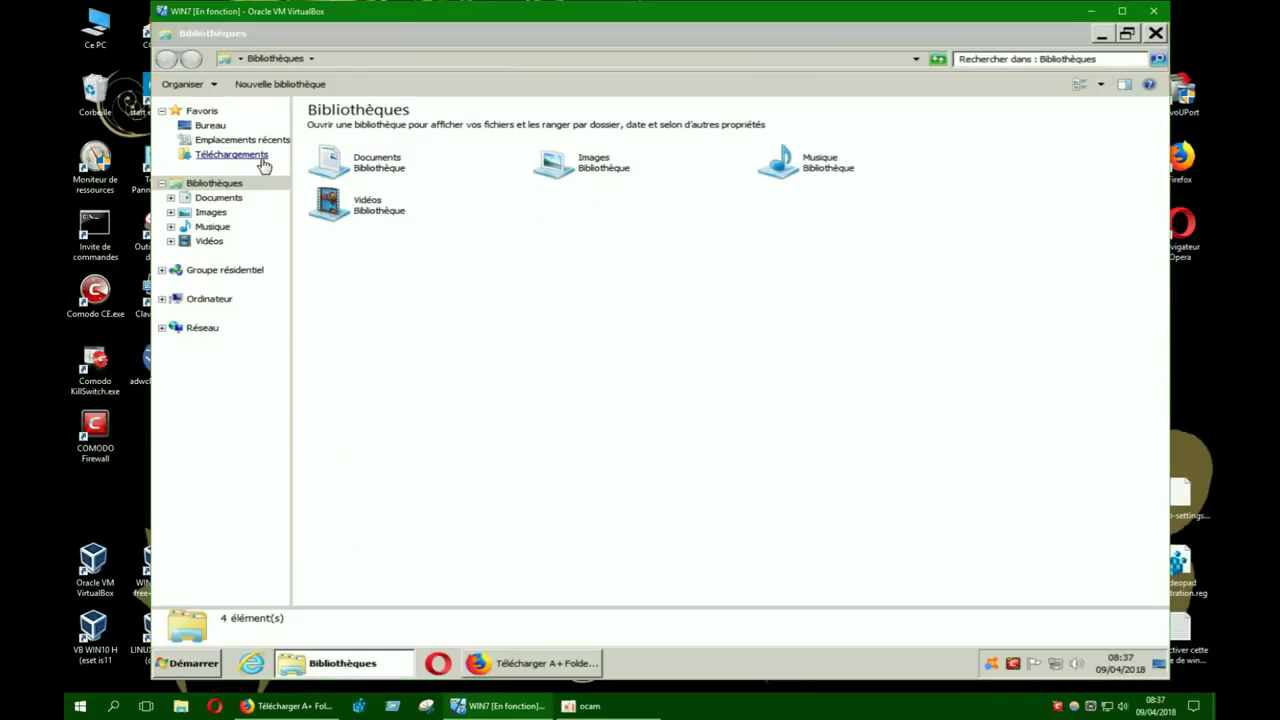
# - Run the a-folder-locker-free-edition installer from Téléchargements as administrator, authorize its changes, and close the folder window
pyautogui.click(262, 160)
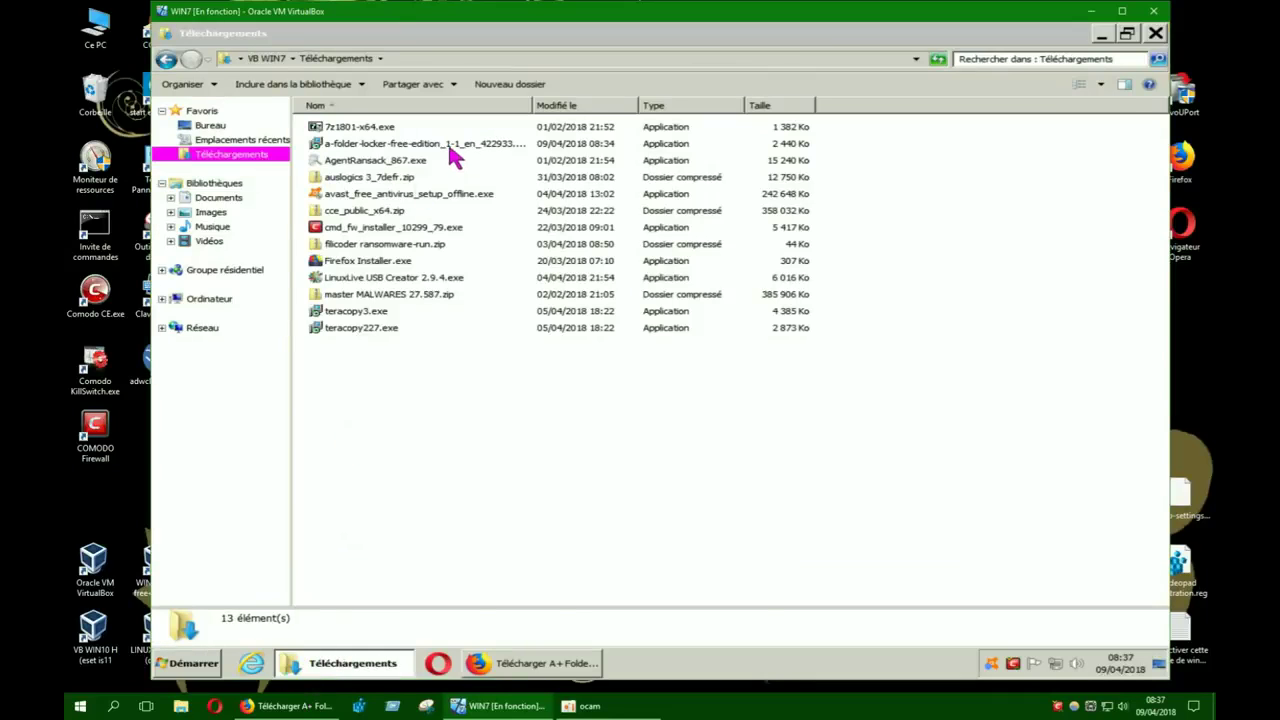
pyautogui.rightClick(449, 145)
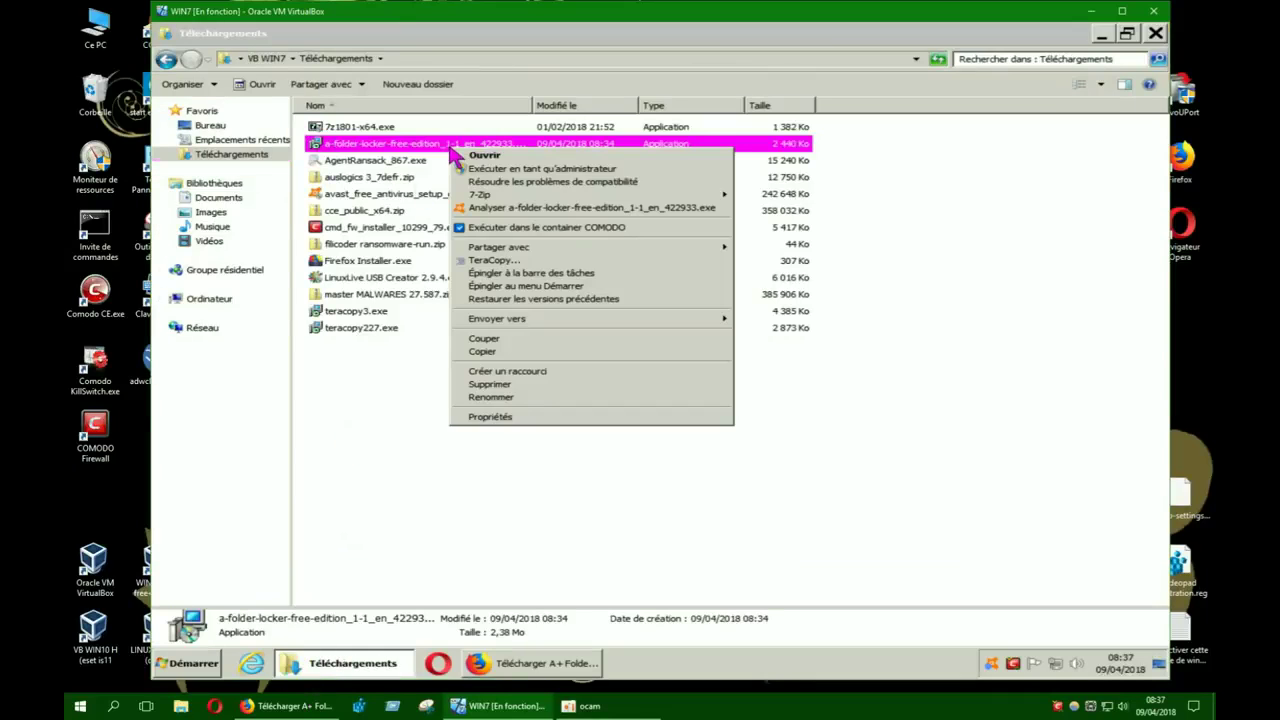
pyautogui.click(522, 170)
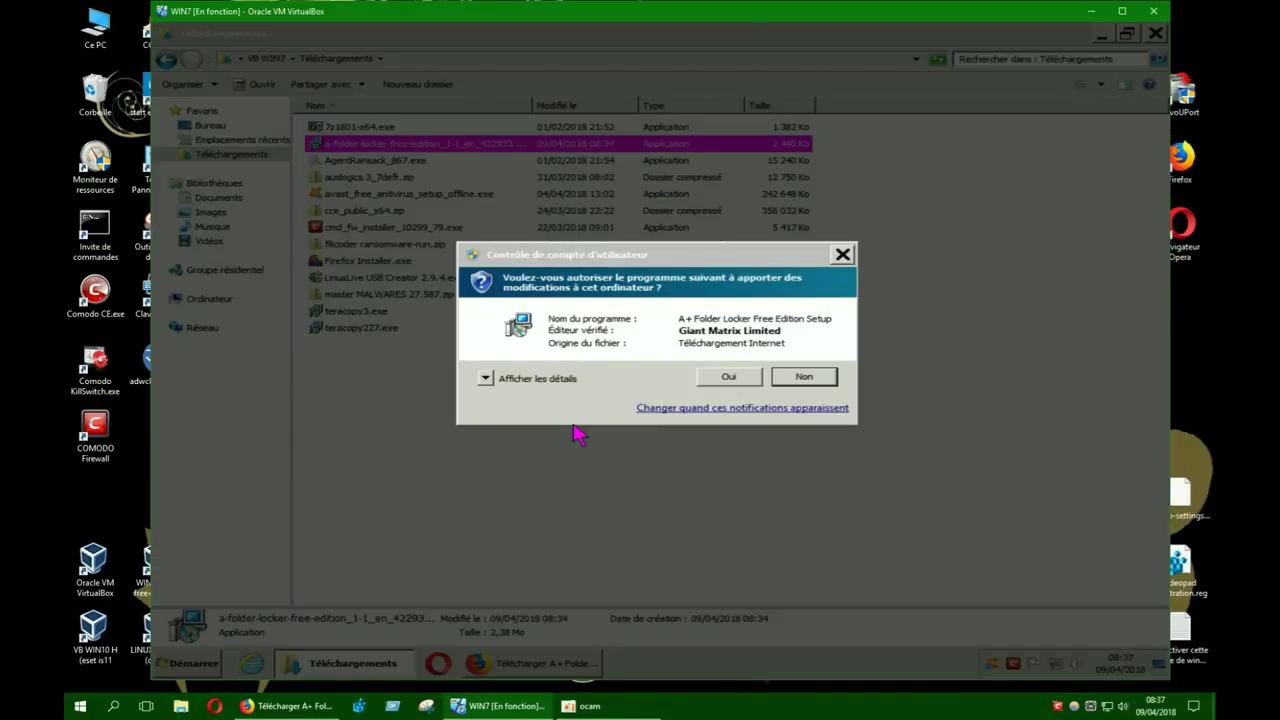
pyautogui.click(712, 380)
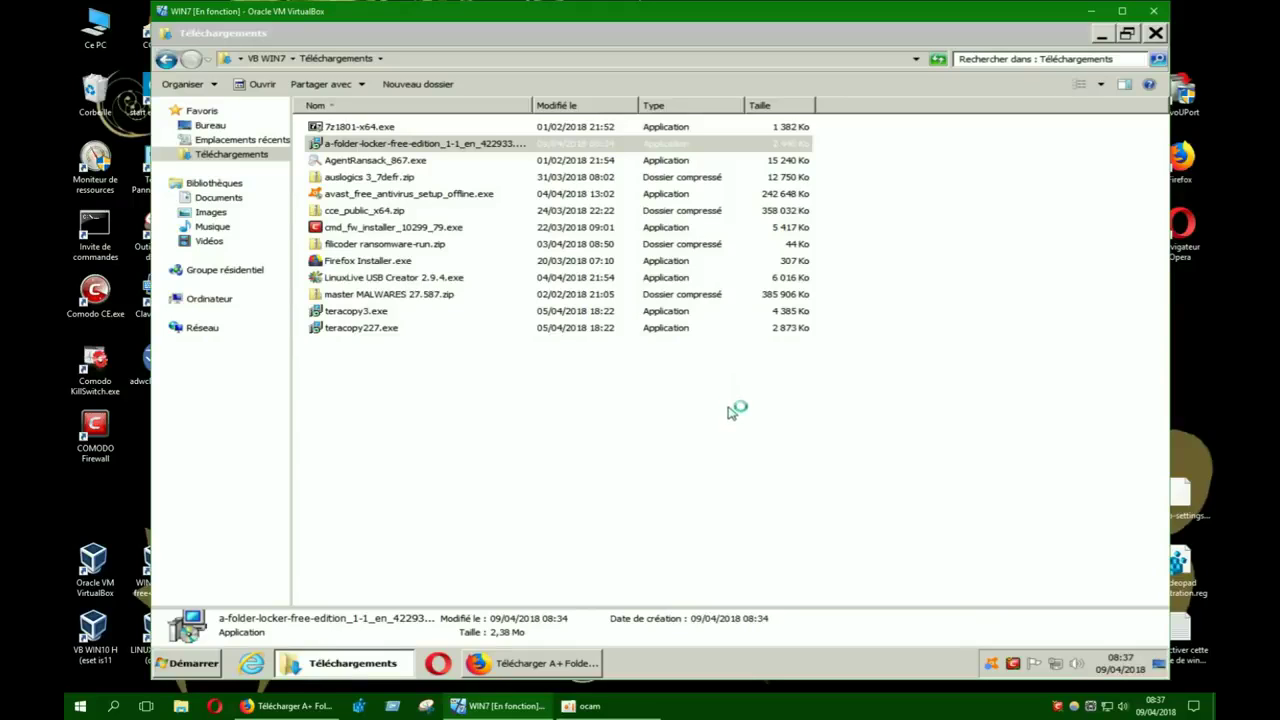
pyautogui.click(1157, 36)
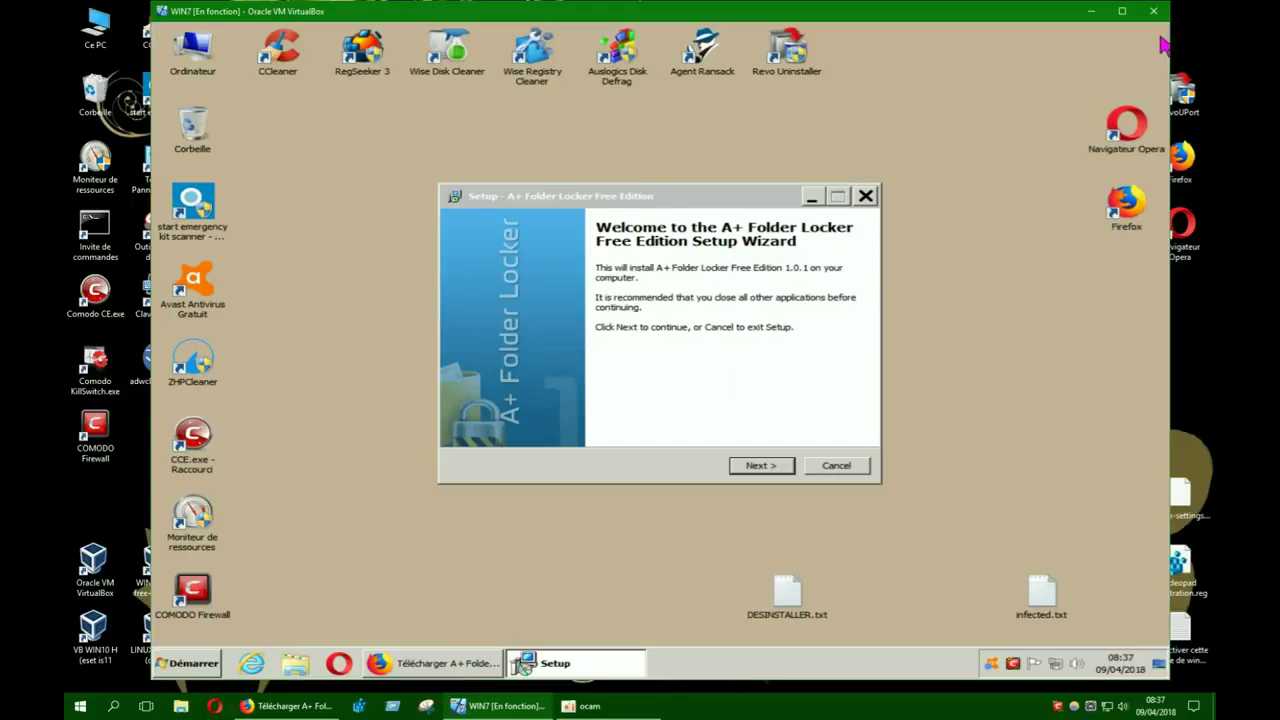
# - Install A+ Folder Locker Free Edition with the default Start Menu folder and a desktop icon, without a Quick Launch icon
pyautogui.moveTo(707, 201); pyautogui.dragTo(662, 192)
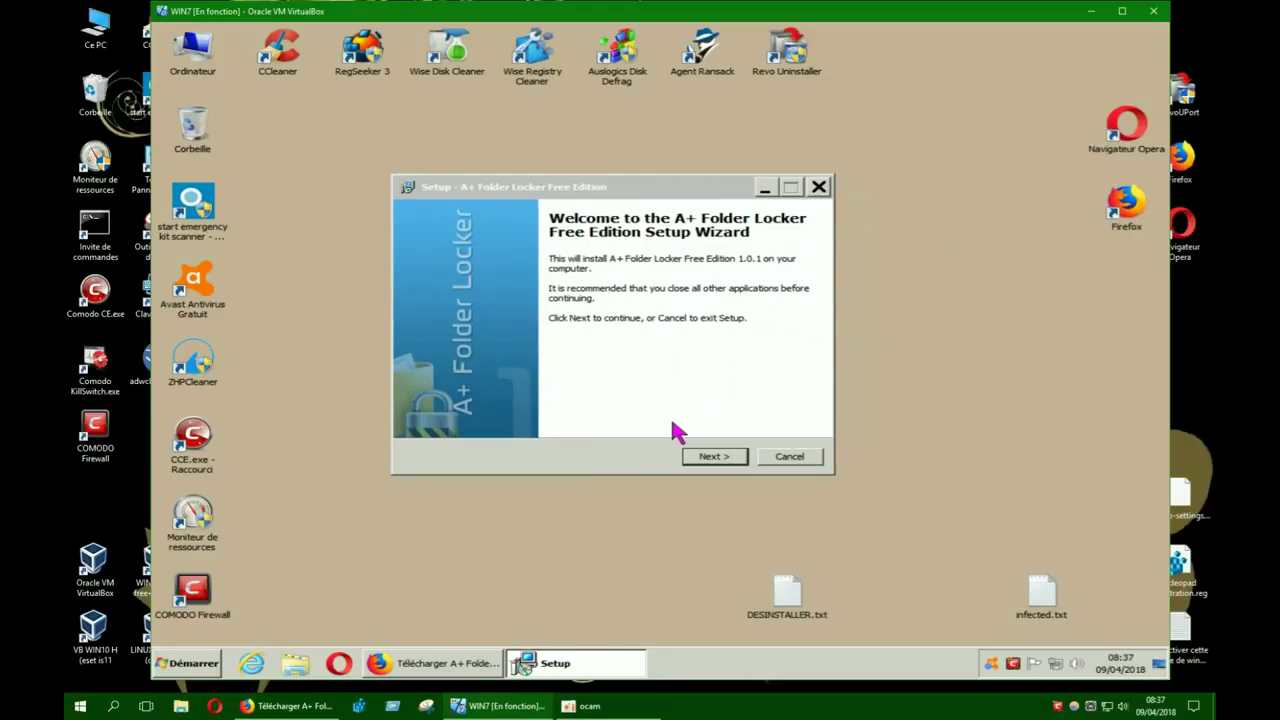
pyautogui.click(722, 458)
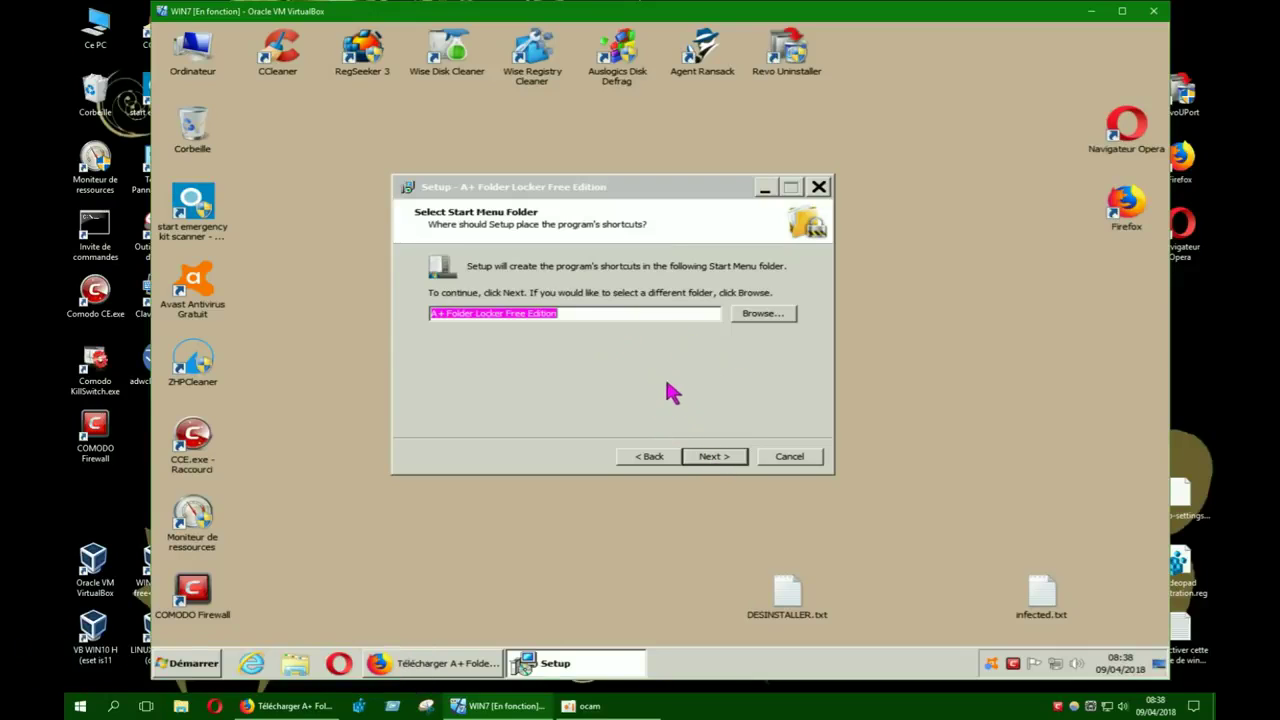
pyautogui.click(713, 455)
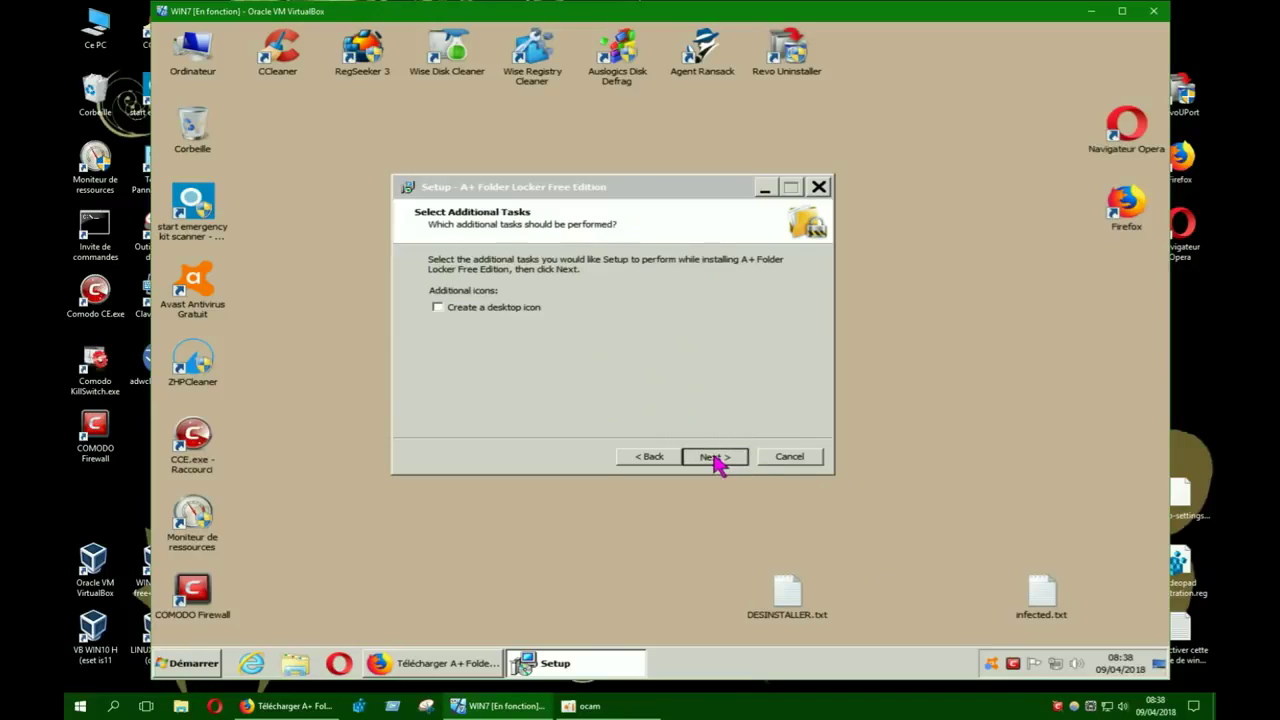
pyautogui.click(438, 308)
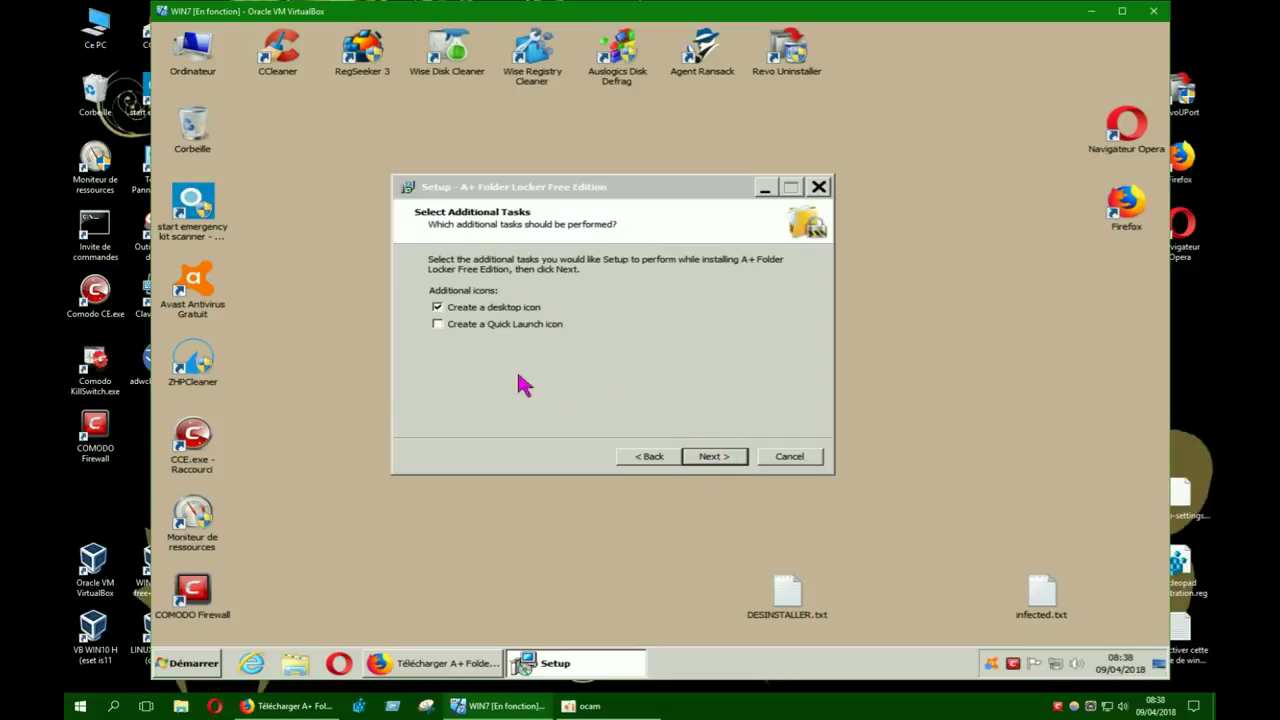
pyautogui.click(722, 459)
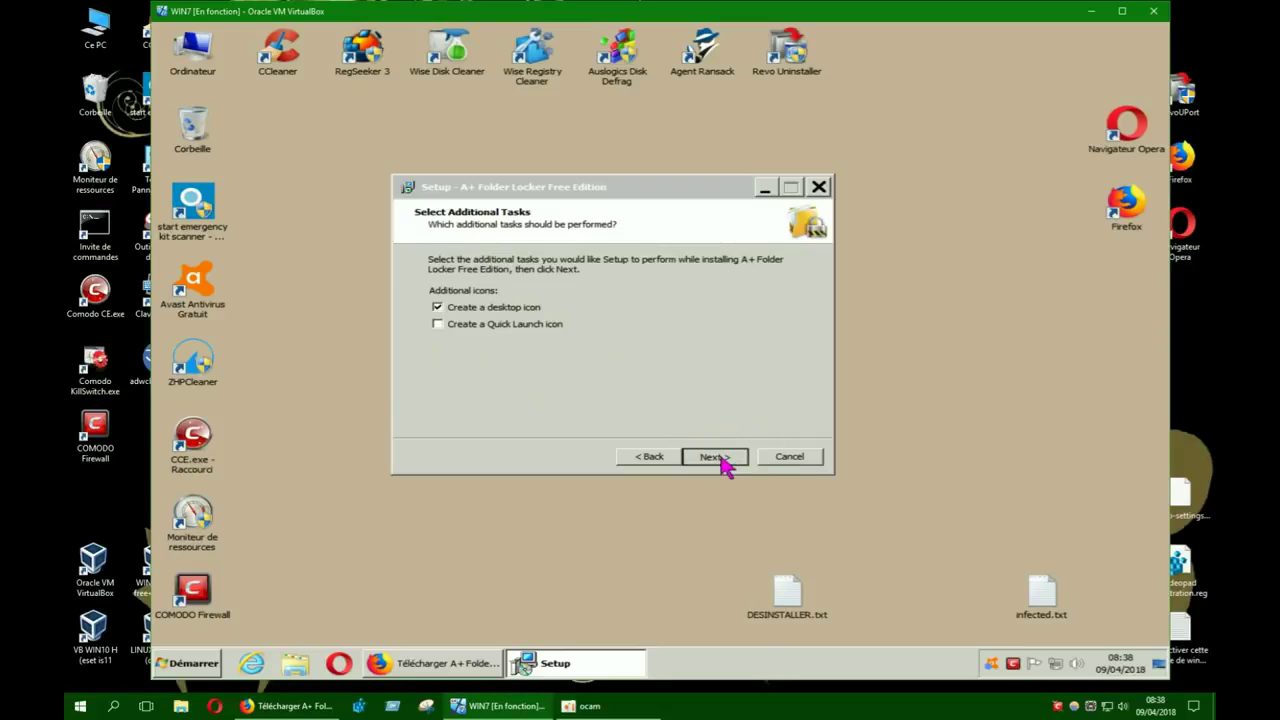
pyautogui.click(735, 455)
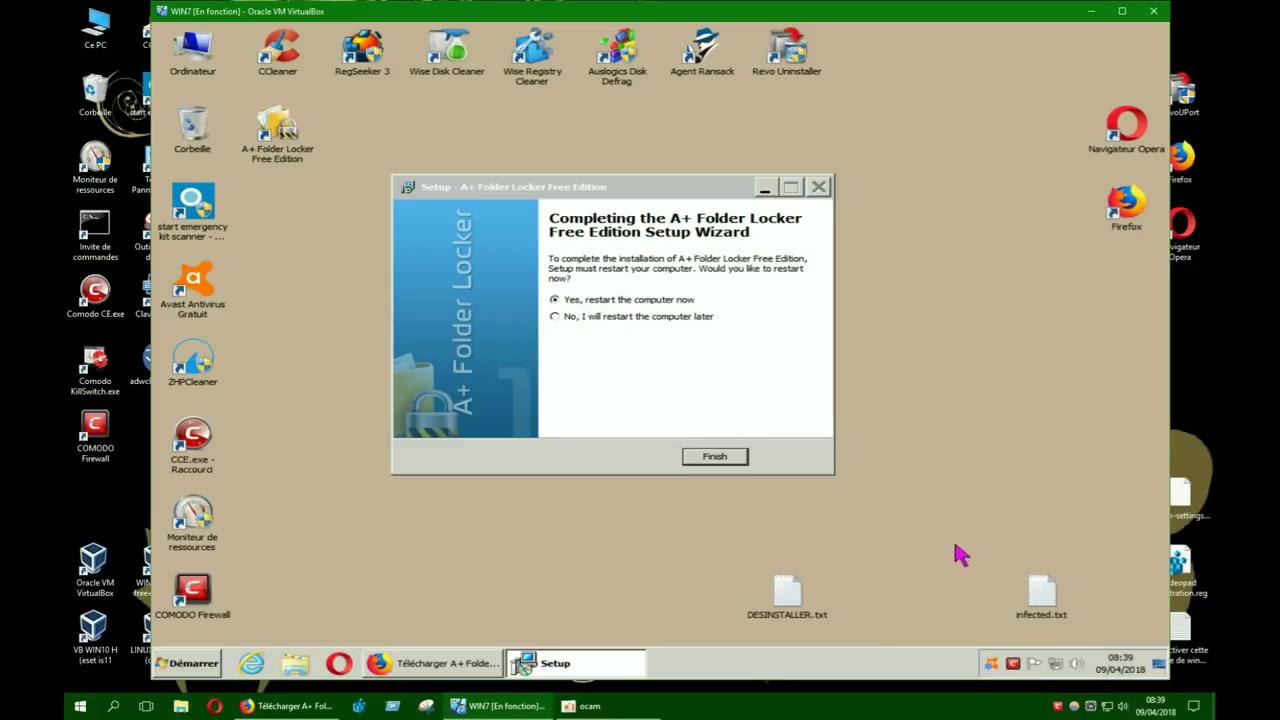
# - Check the virtual machine's network connection and Avast protection status
pyautogui.moveTo(1057, 672)
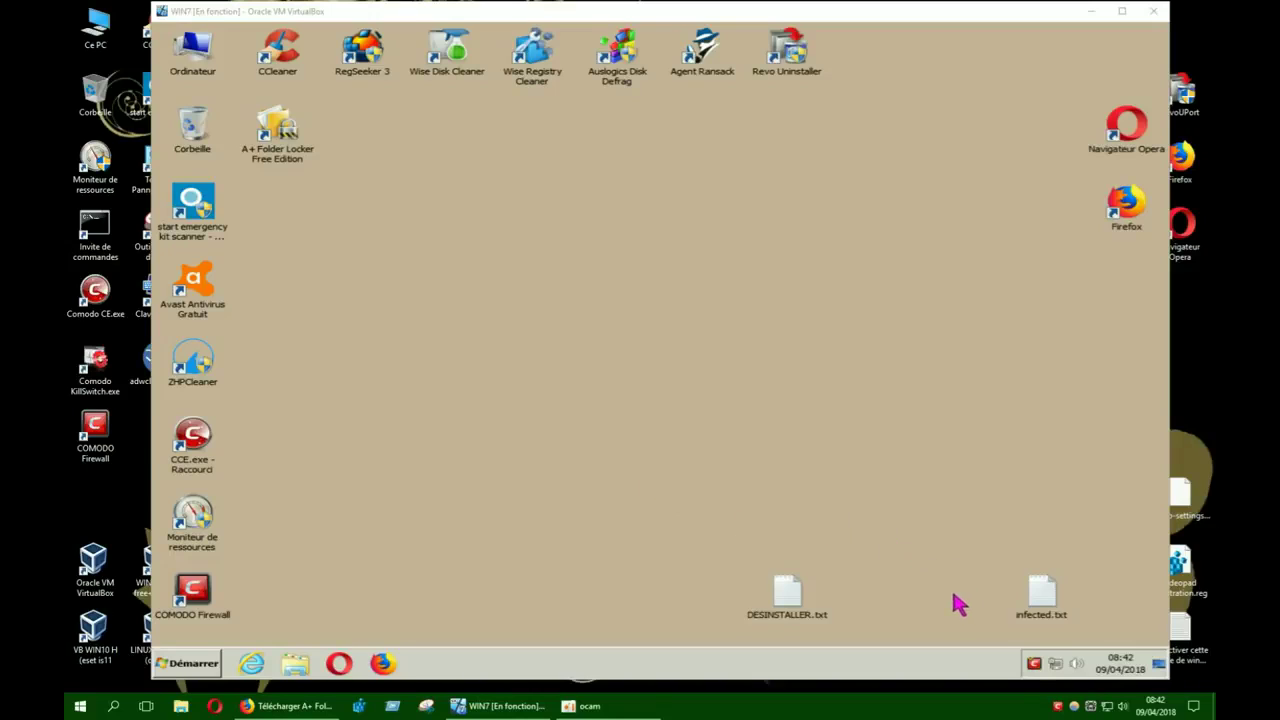
pyautogui.click(1060, 668)
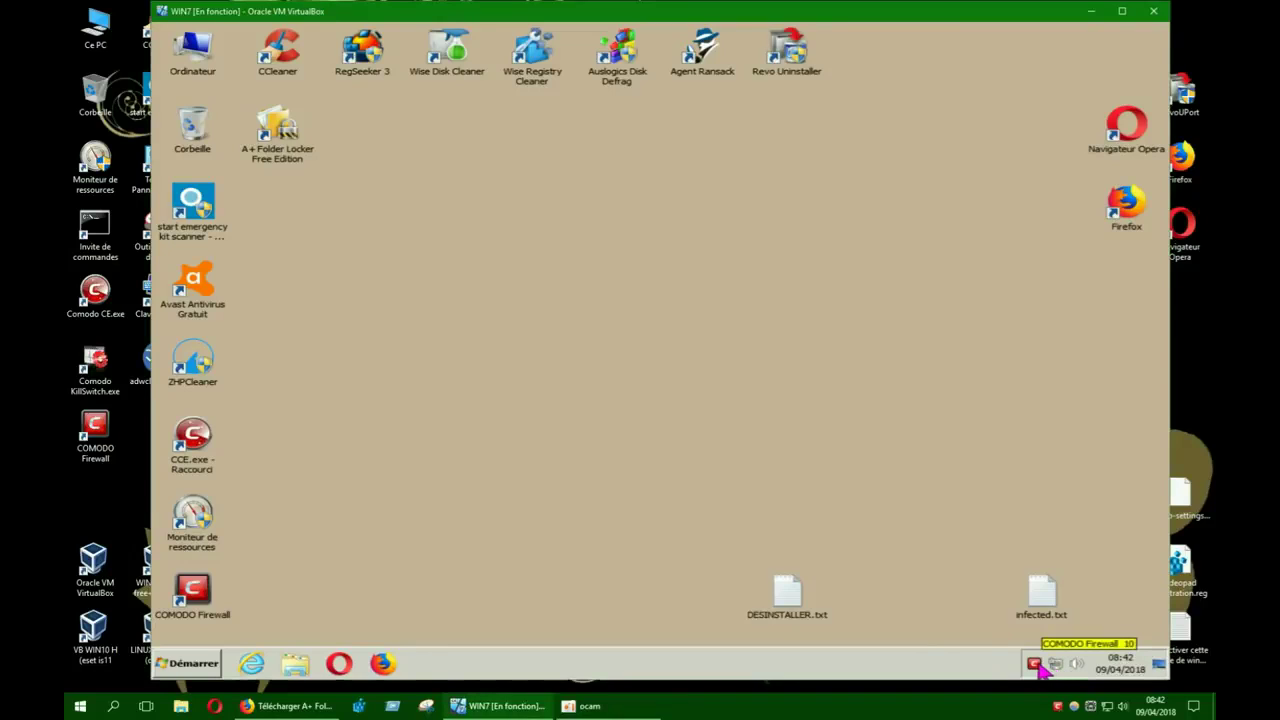
pyautogui.click(1050, 667)
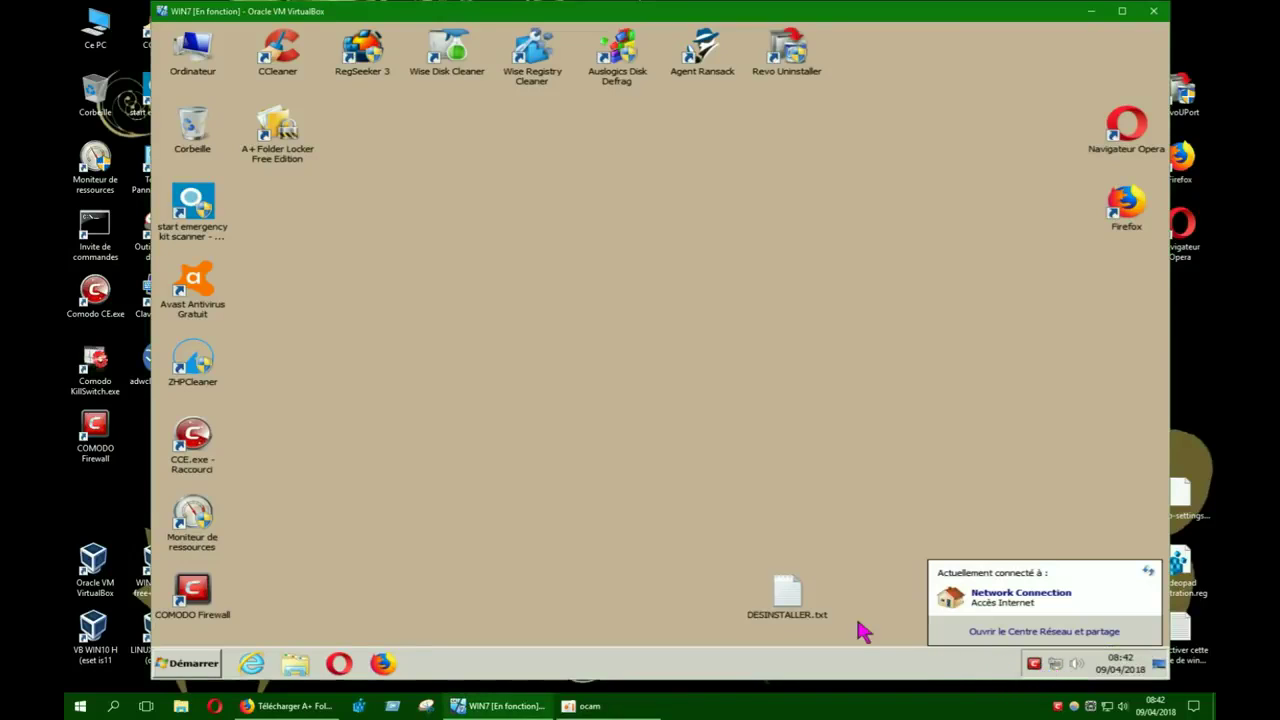
pyautogui.click(893, 600)
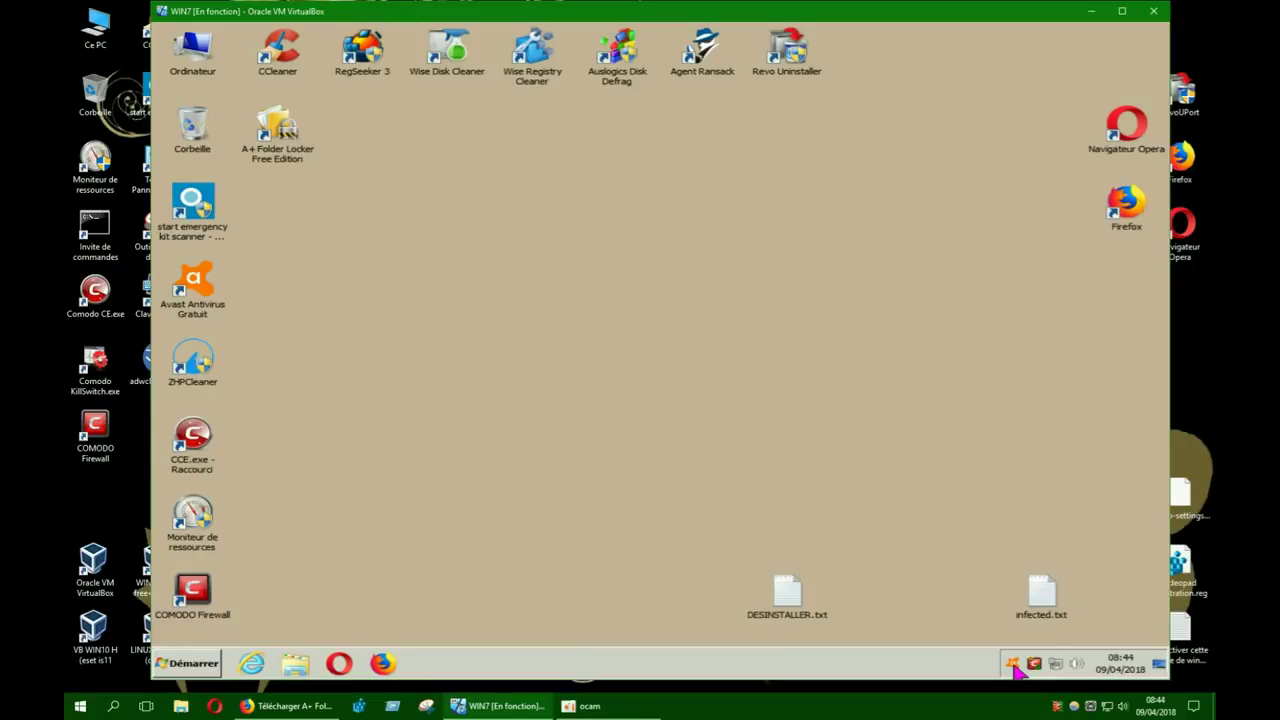
pyautogui.moveTo(1014, 668)
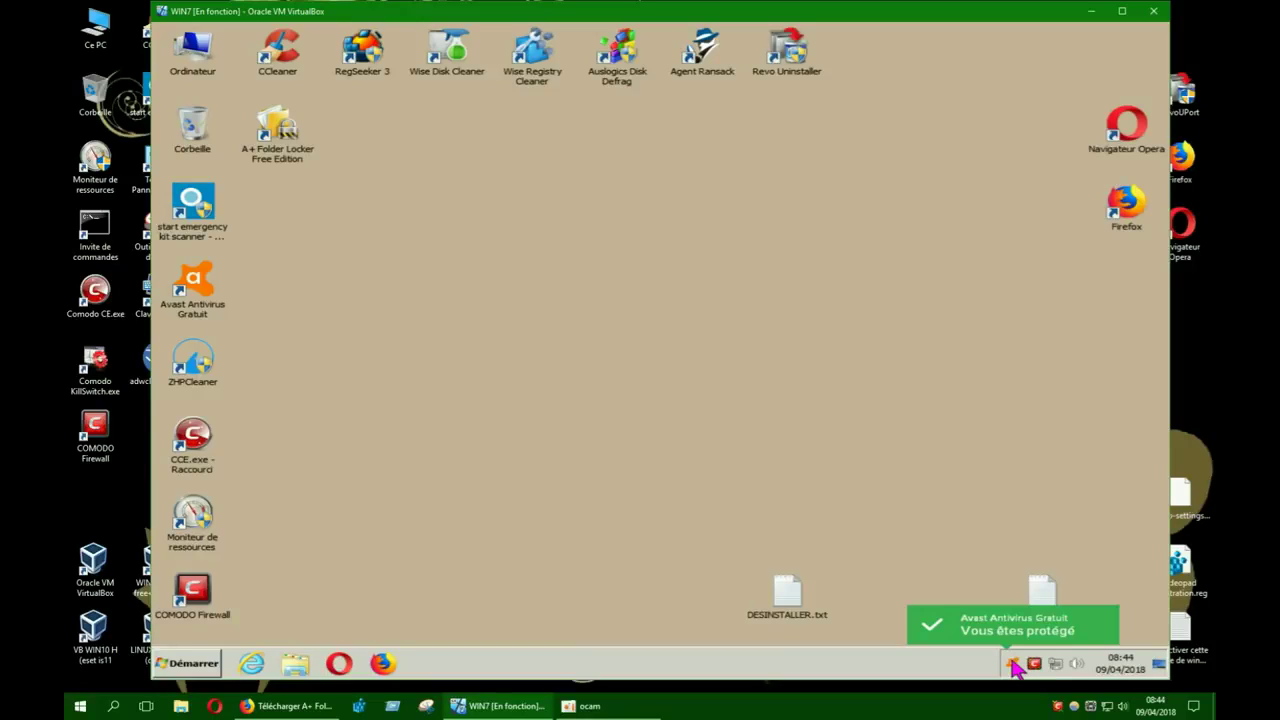
pyautogui.moveTo(1062, 674)
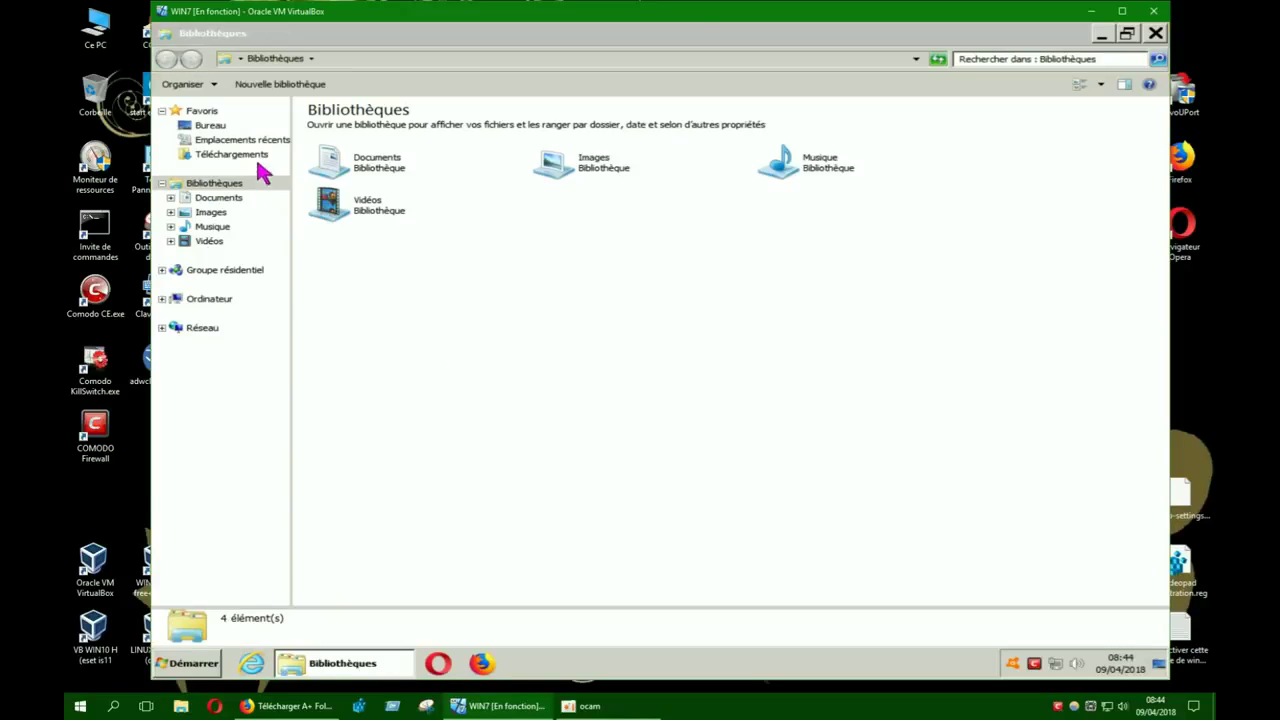
# - Select all the files in the Téléchargements folder and cut them
pyautogui.click(255, 158)
pyautogui.moveTo(372, 375); pyautogui.dragTo(367, 132)
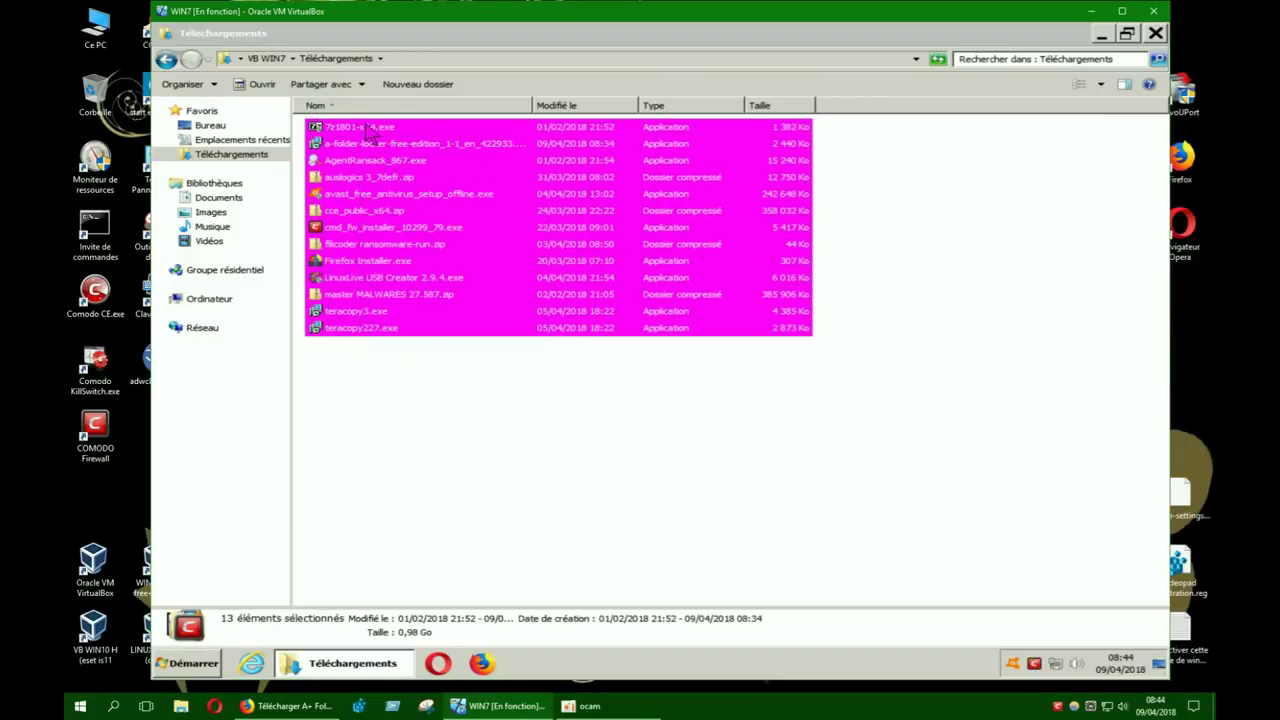
pyautogui.rightClick(366, 127)
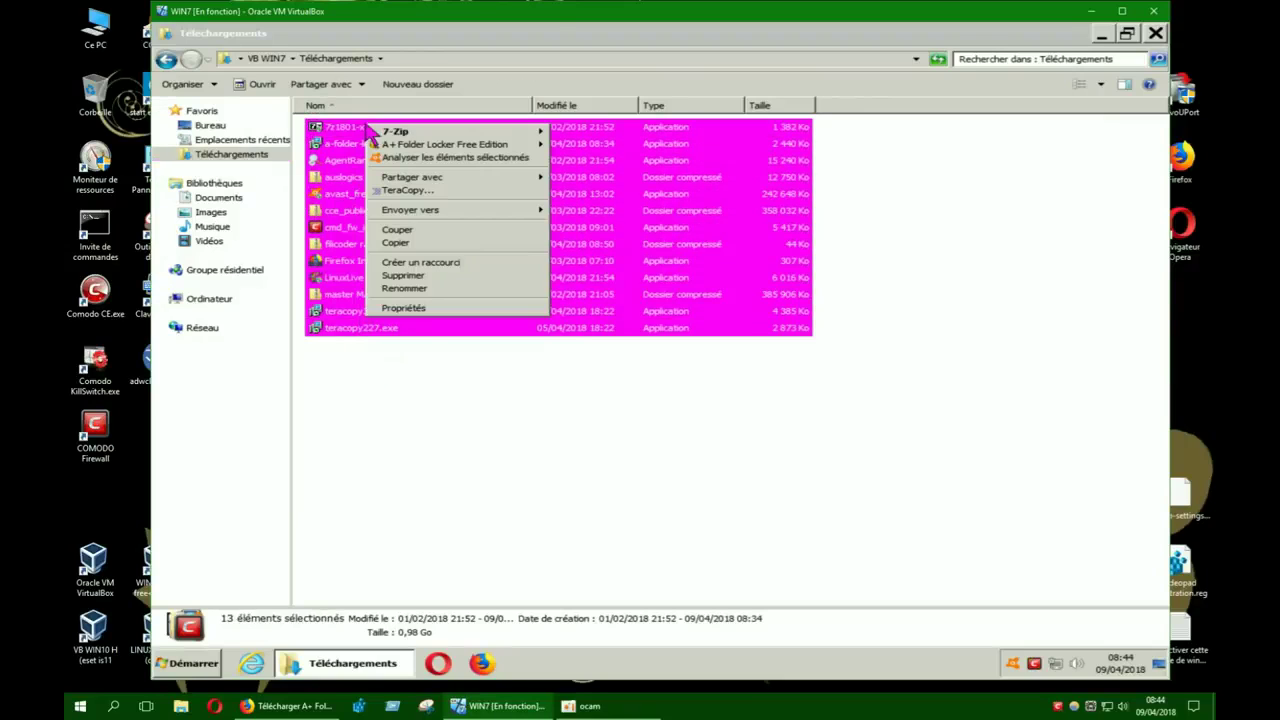
pyautogui.click(420, 234)
# - Create a new folder in the Vidéos library, keeping the default name Nouveau dossier
pyautogui.click(210, 244)
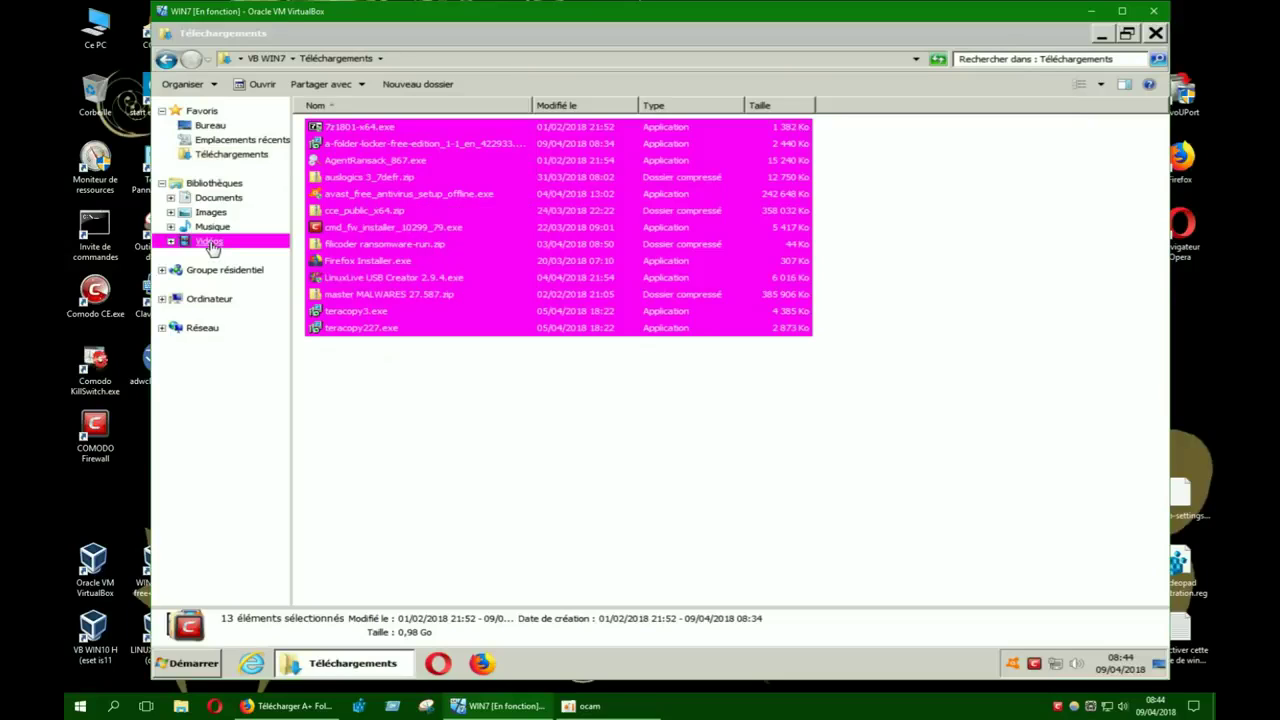
pyautogui.rightClick(482, 266)
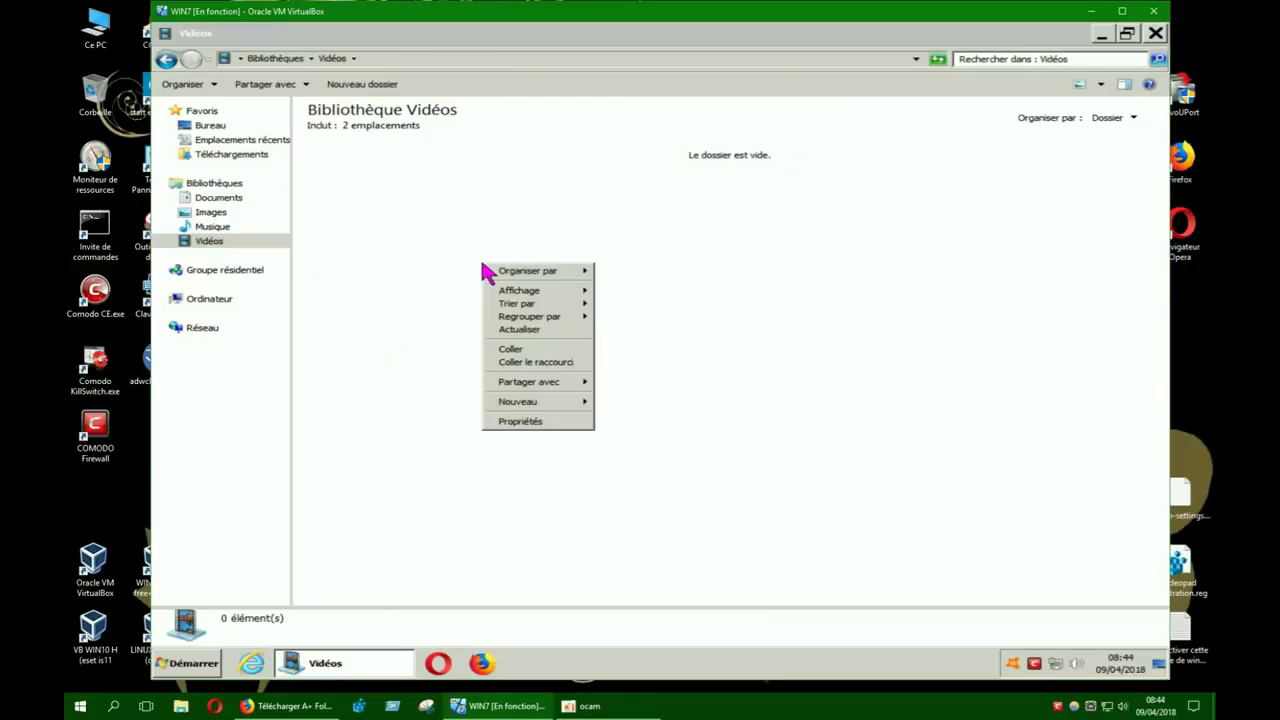
pyautogui.moveTo(550, 404)
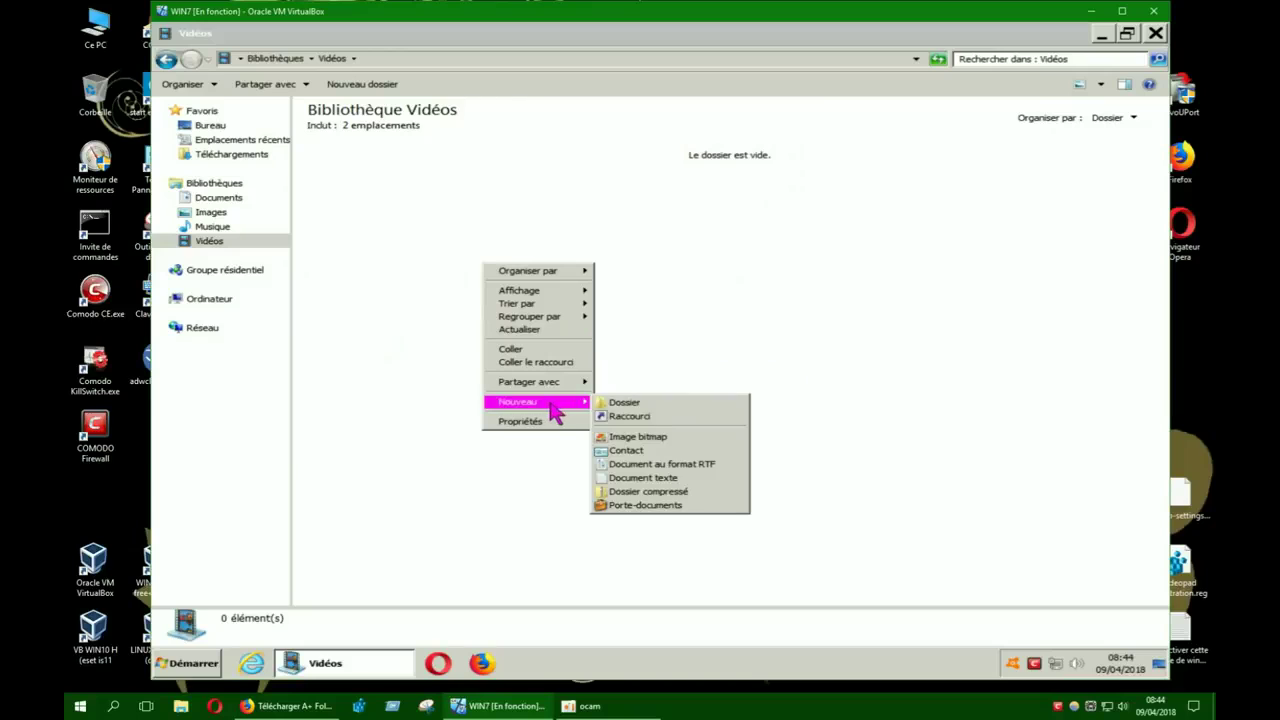
pyautogui.click(620, 403)
pyautogui.click(450, 318)
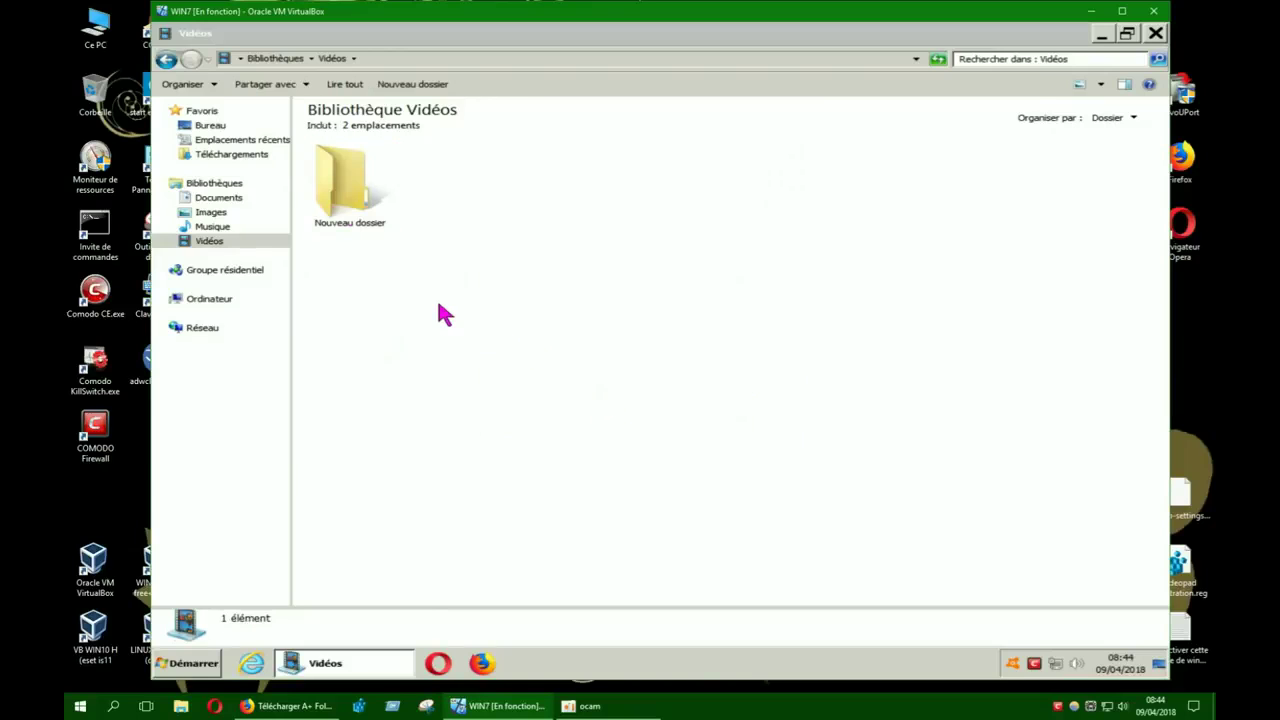
# - Paste the cut files into the Nouveau dossier folder
pyautogui.doubleClick(346, 195)
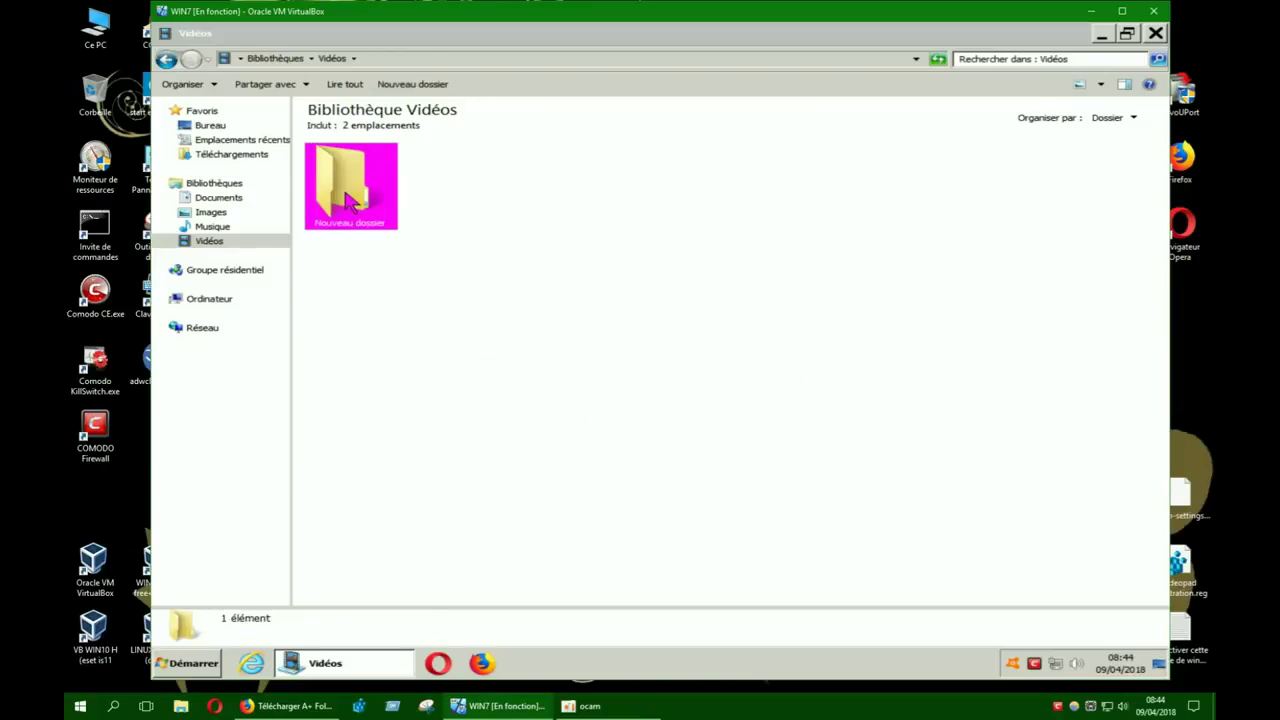
pyautogui.rightClick(405, 230)
pyautogui.click(466, 310)
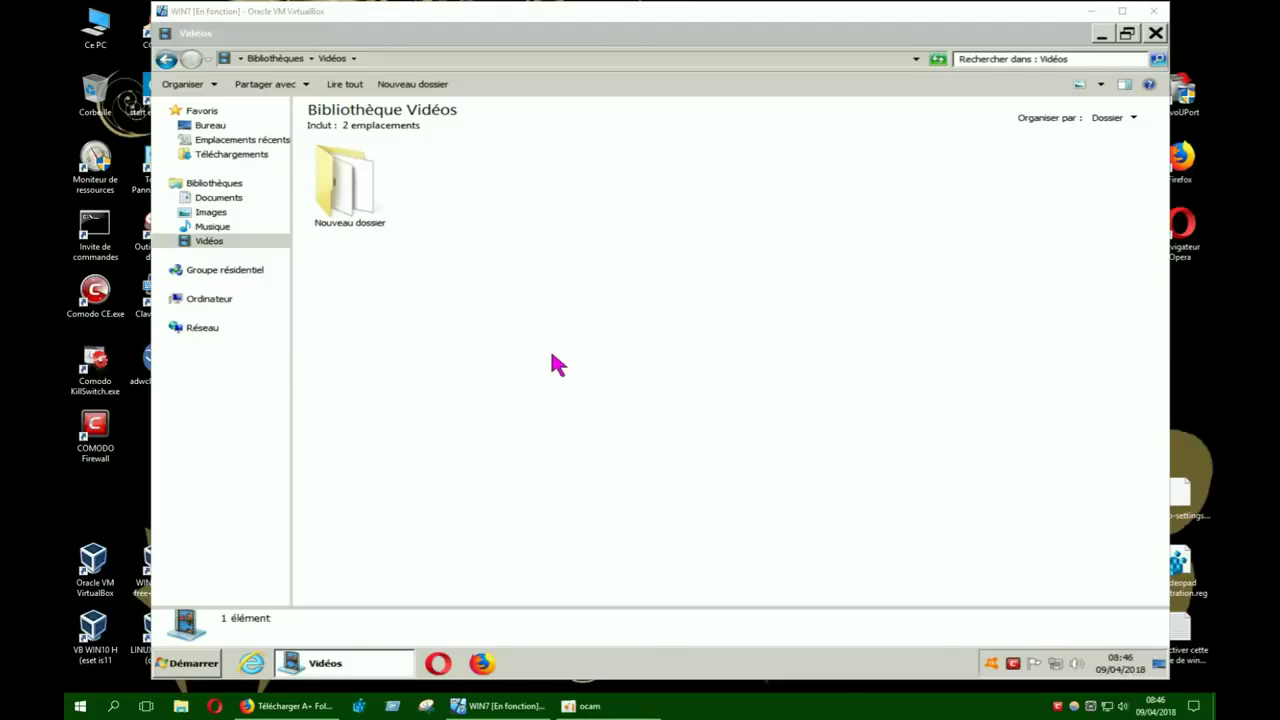
# - Try to add the Nouveau dossier folder to a locker with A+ Folder Locker, and minimize the Vidéos window
pyautogui.click(212, 243)
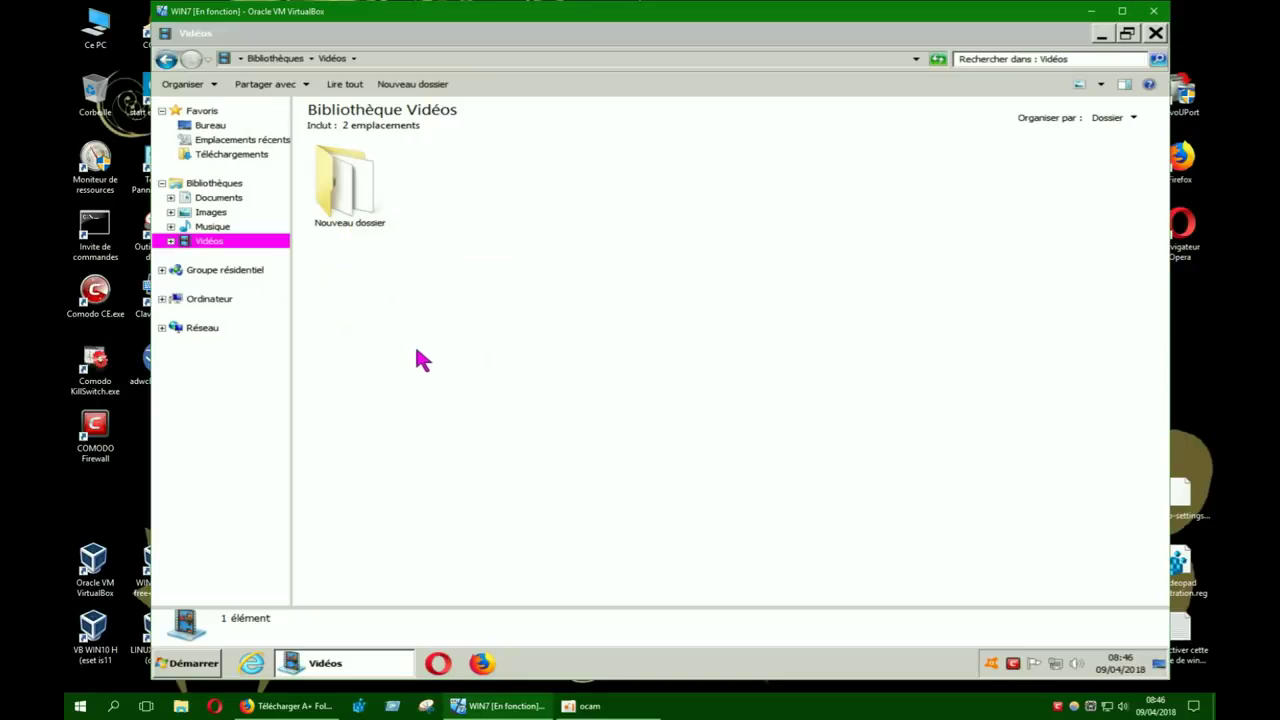
pyautogui.rightClick(352, 204)
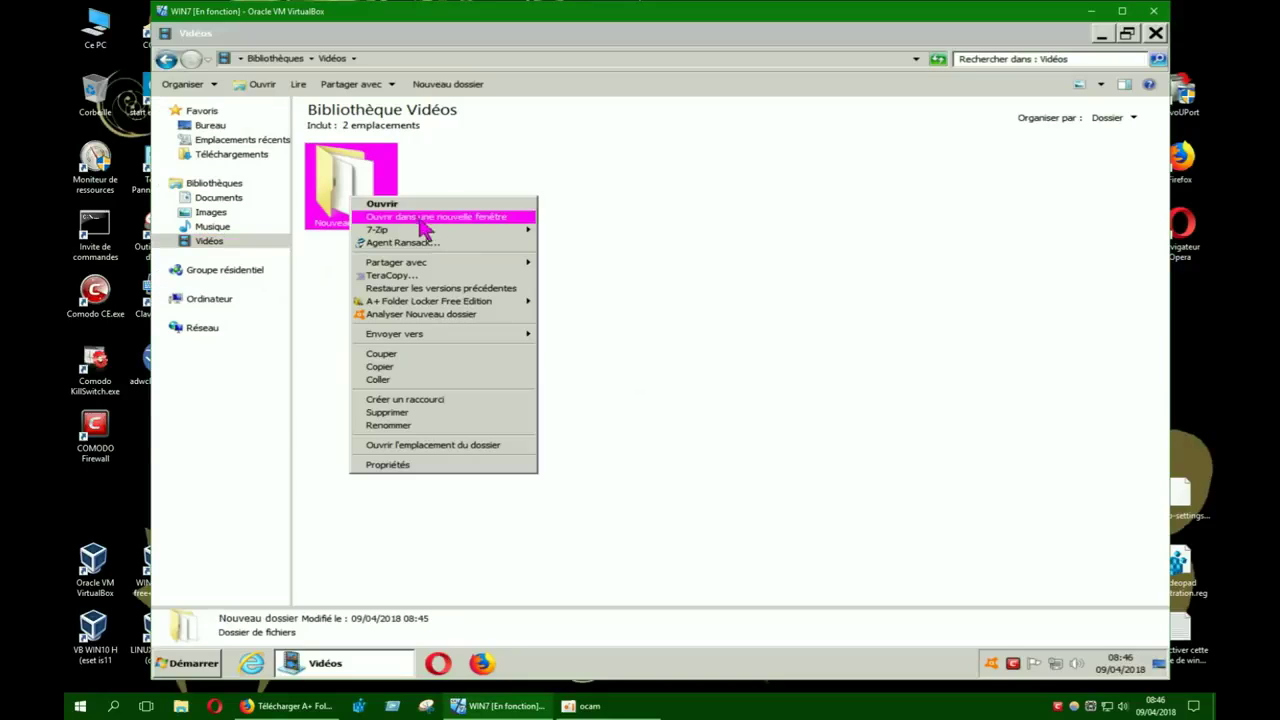
pyautogui.moveTo(430, 302)
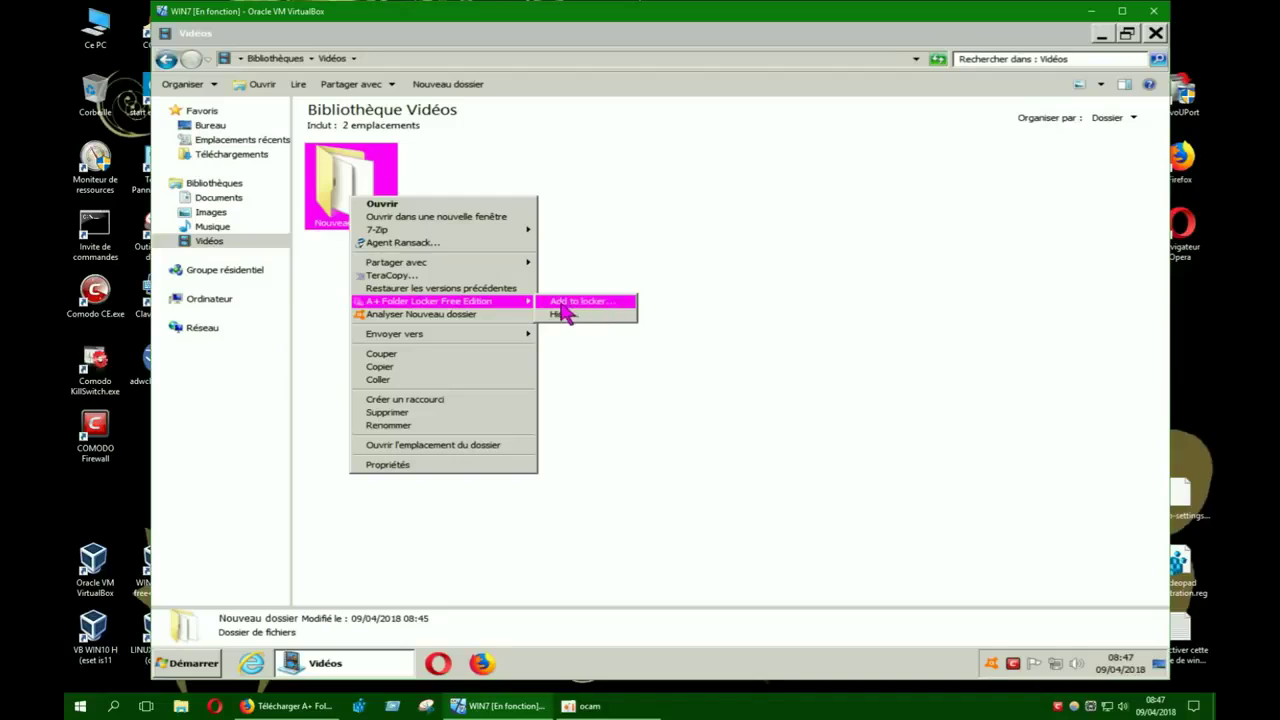
pyautogui.click(590, 302)
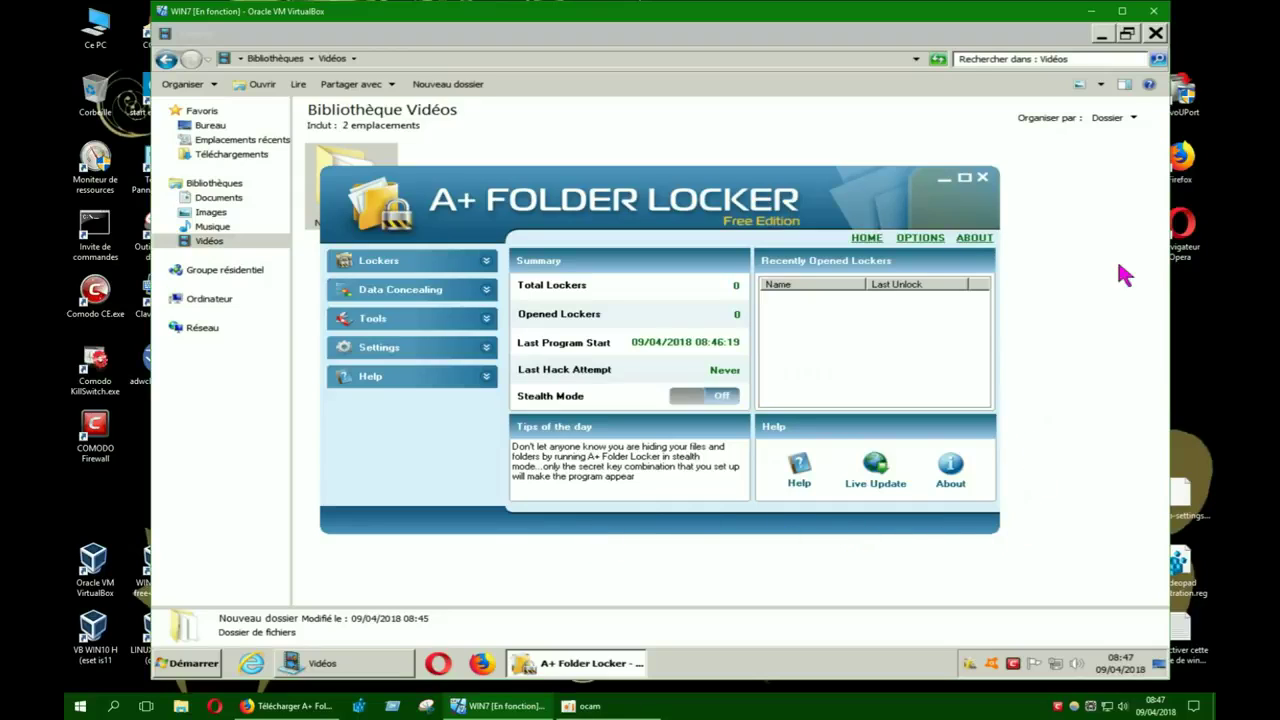
pyautogui.click(1101, 34)
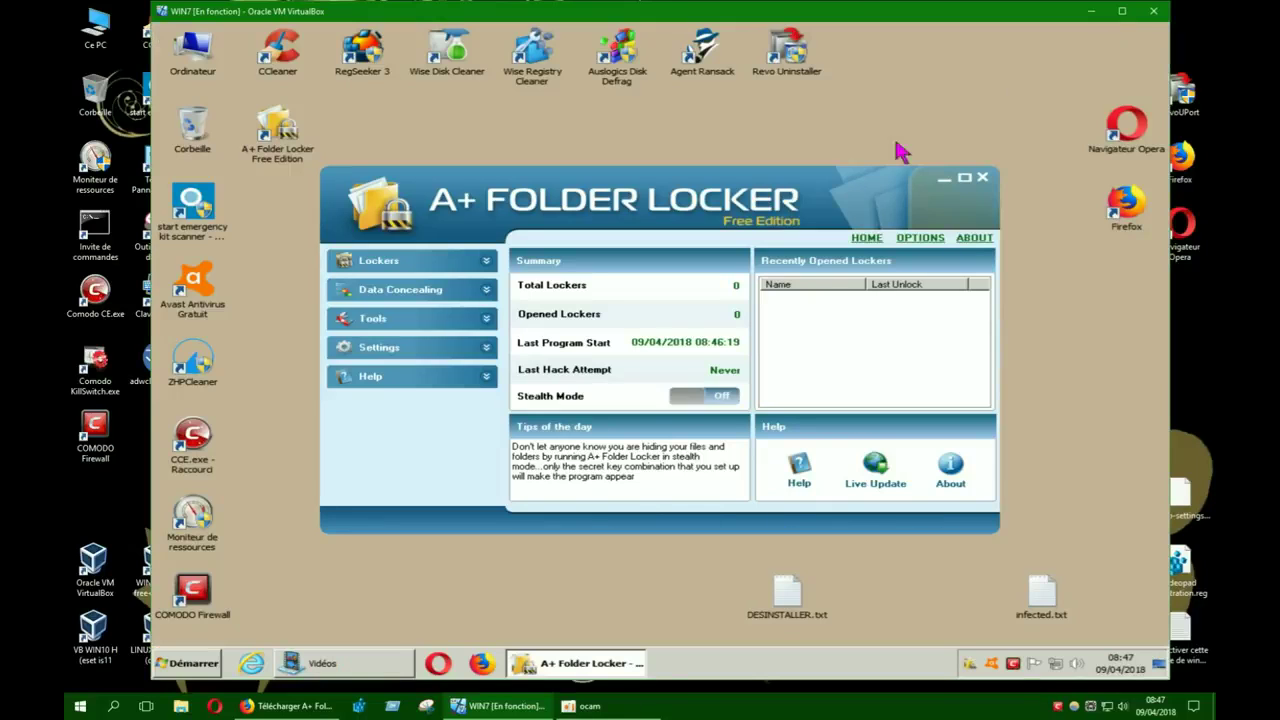
pyautogui.moveTo(845, 190); pyautogui.dragTo(839, 152)
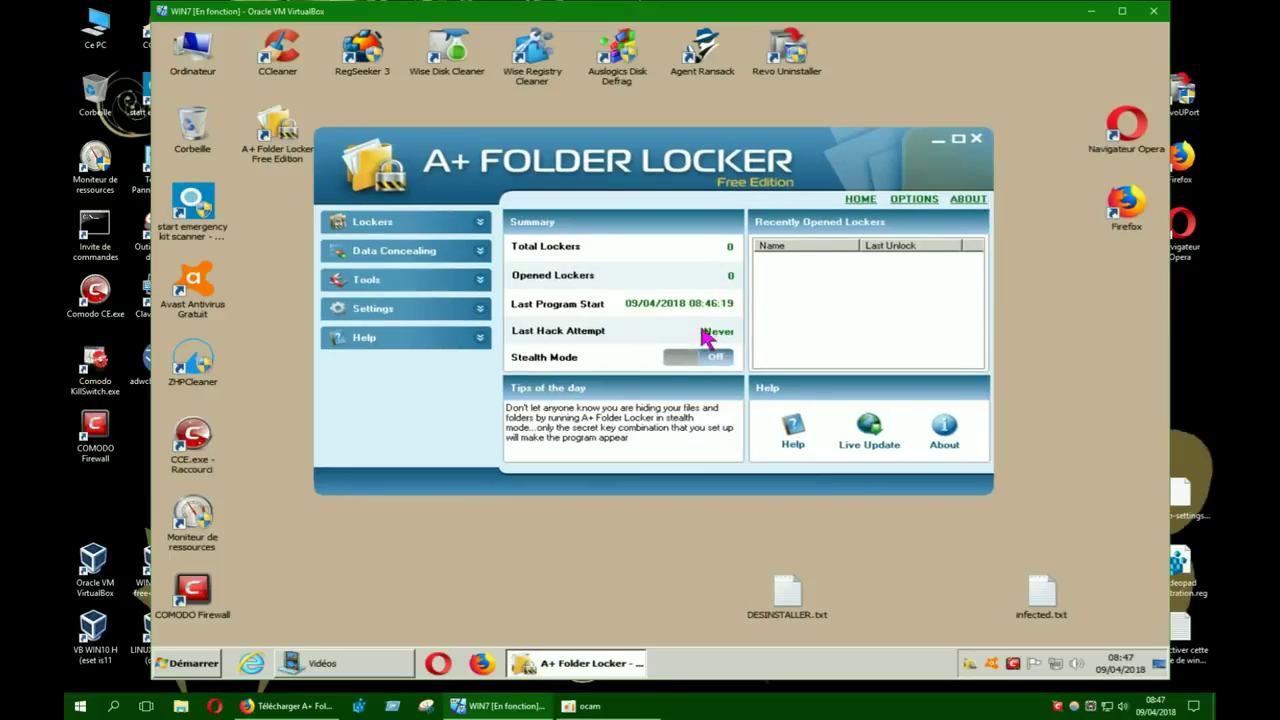
# - Examine the program's General, Categories and Stealth options, including the text and pattern password types, and return to the home page
pyautogui.click(912, 200)
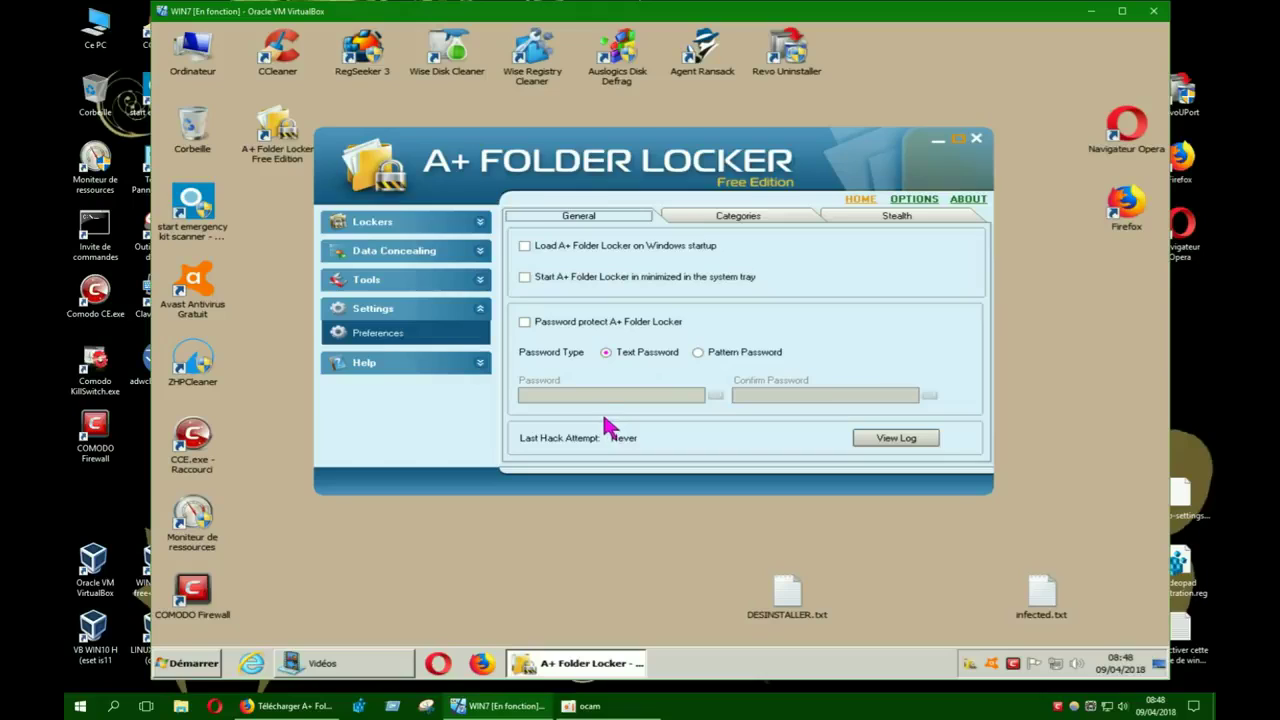
pyautogui.click(698, 352)
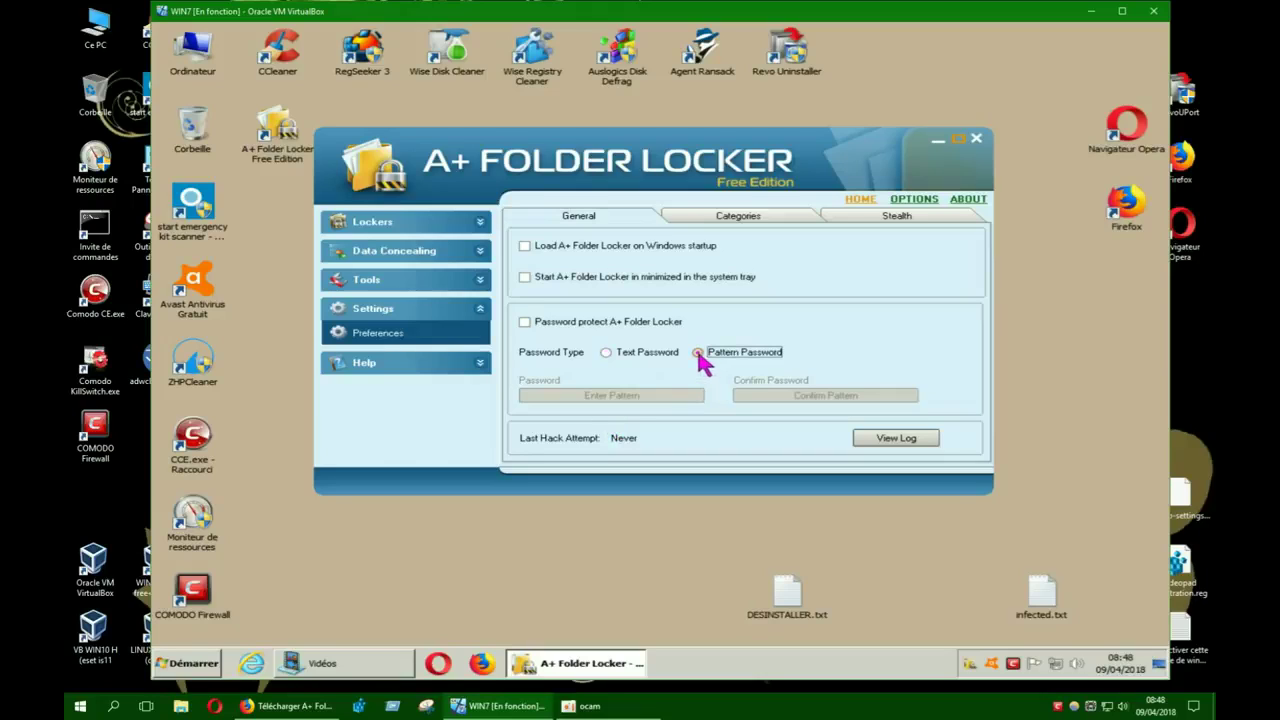
pyautogui.click(606, 354)
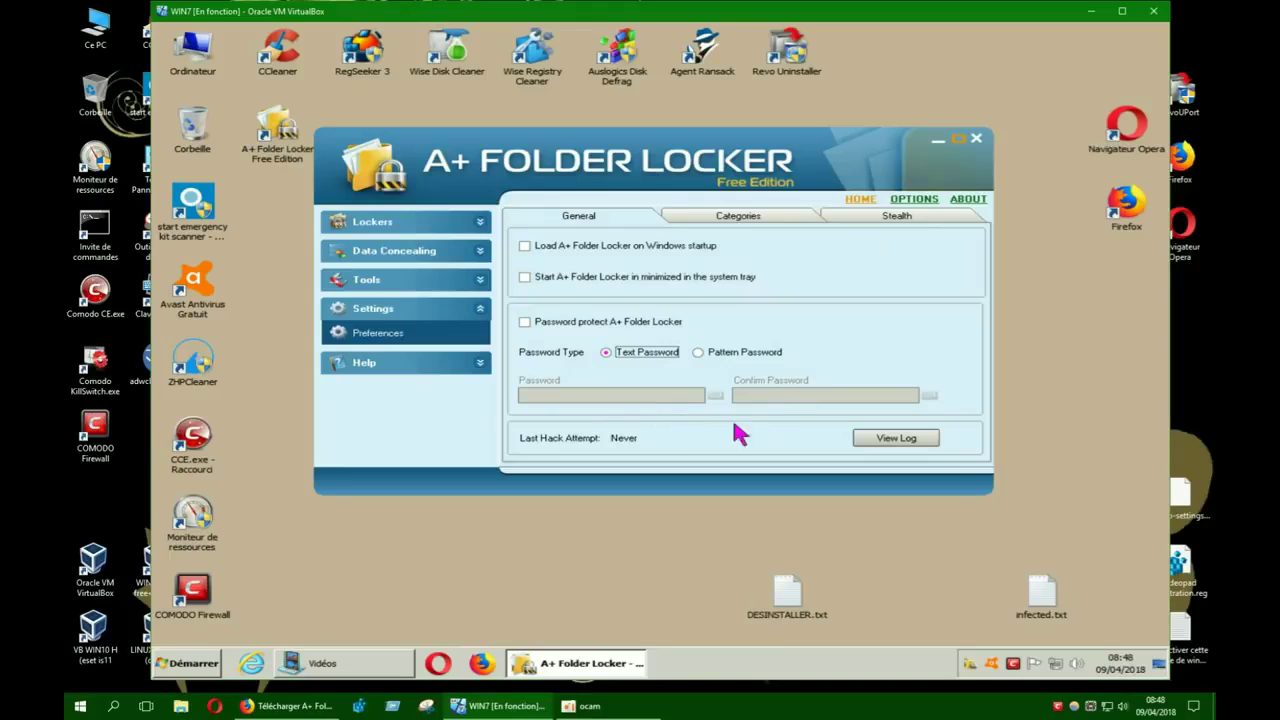
pyautogui.click(735, 222)
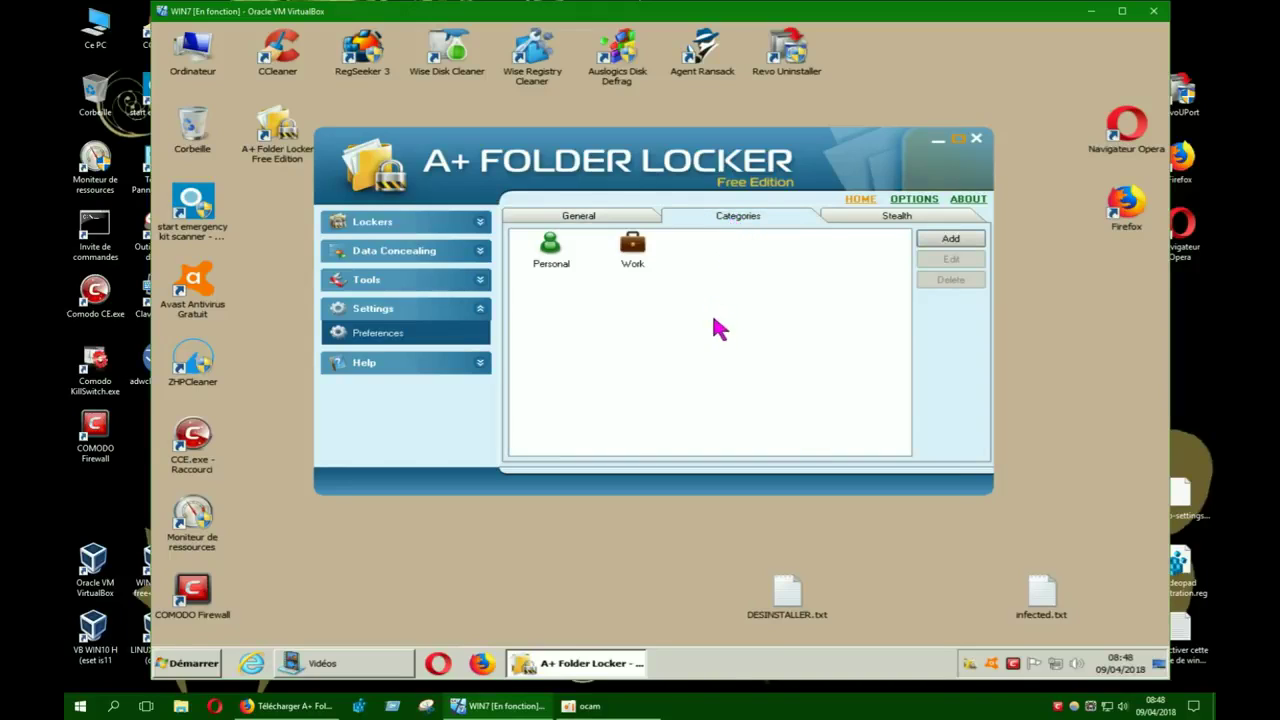
pyautogui.click(884, 222)
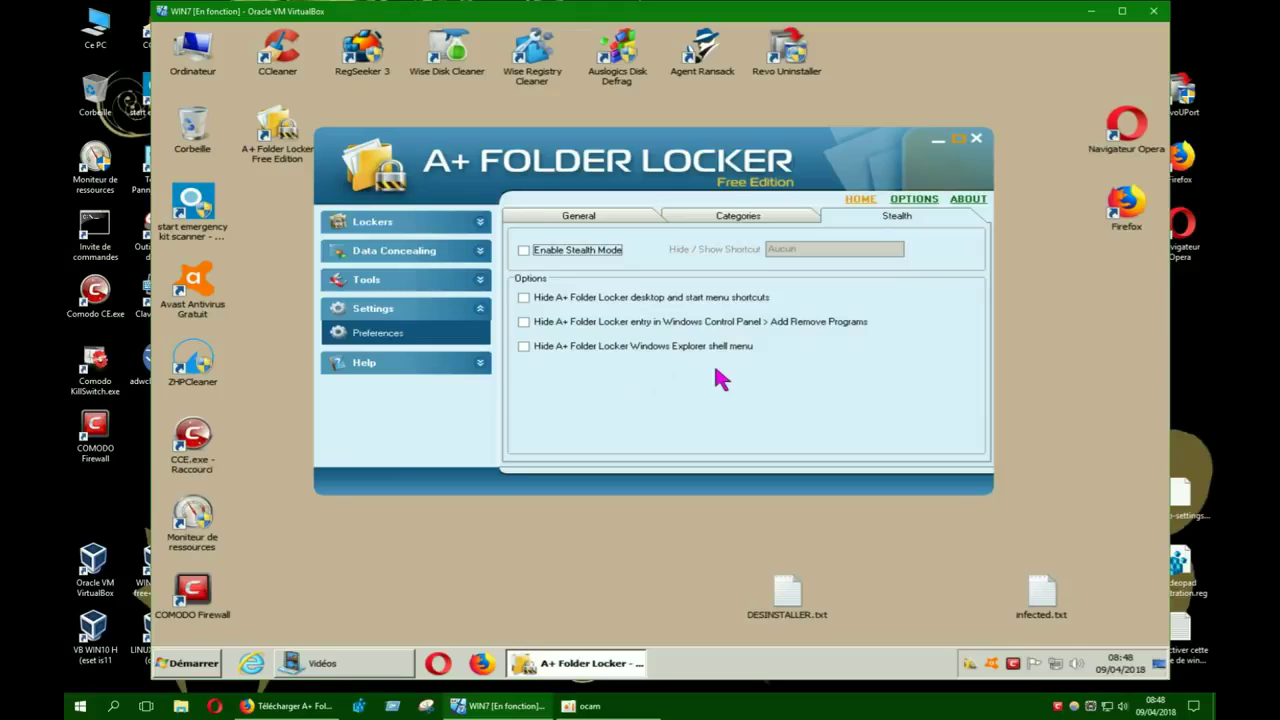
pyautogui.click(625, 217)
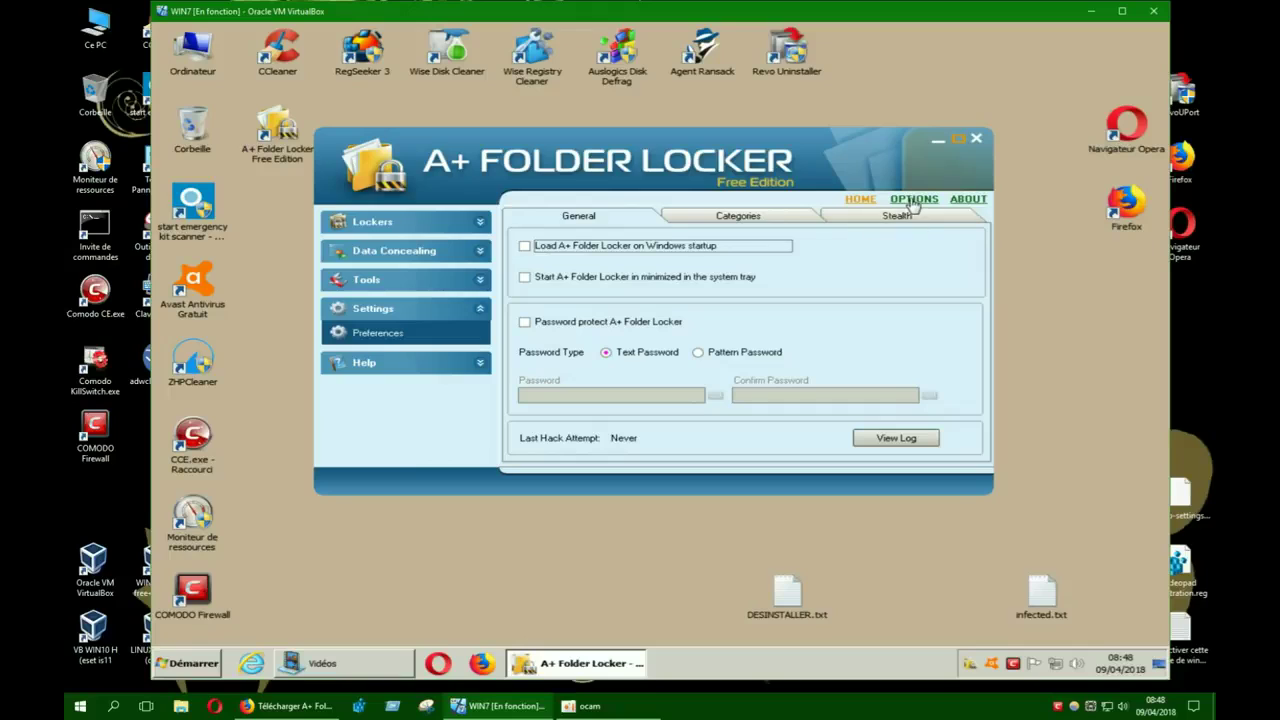
pyautogui.click(868, 200)
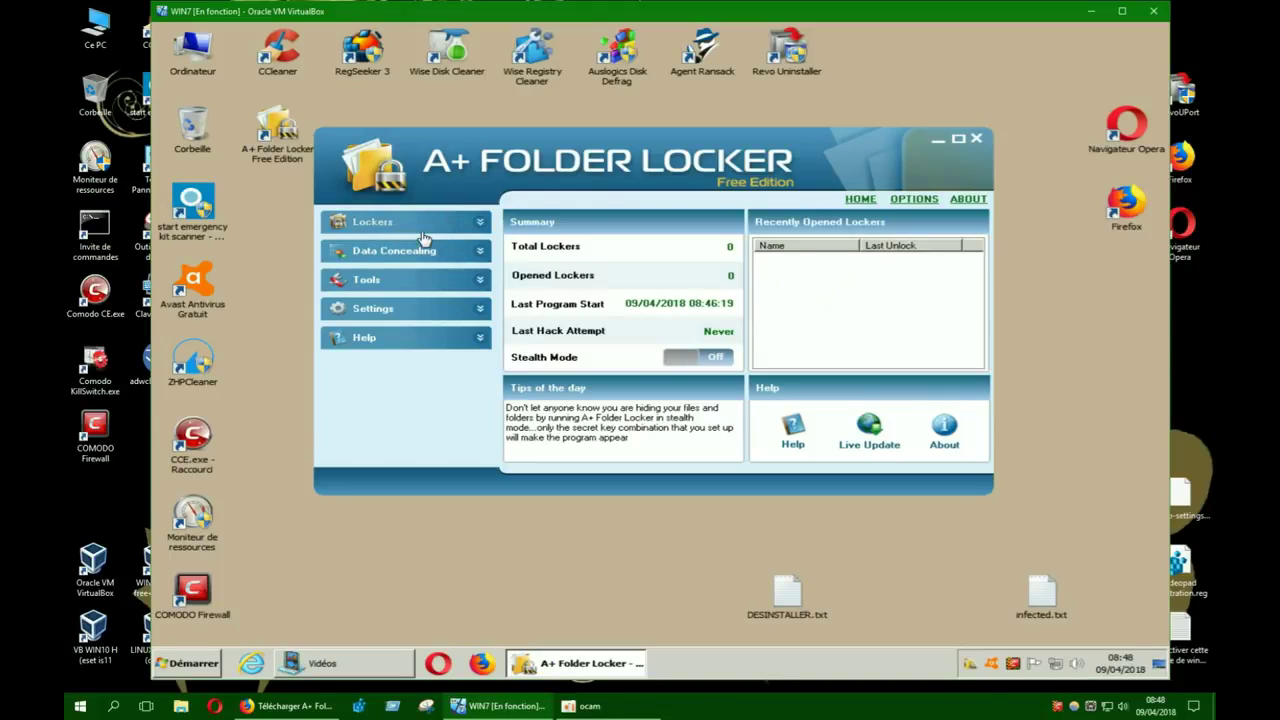
# - Examine the name, category, location and size settings for creating a new locker, and close A+ Folder Locker
pyautogui.click(480, 223)
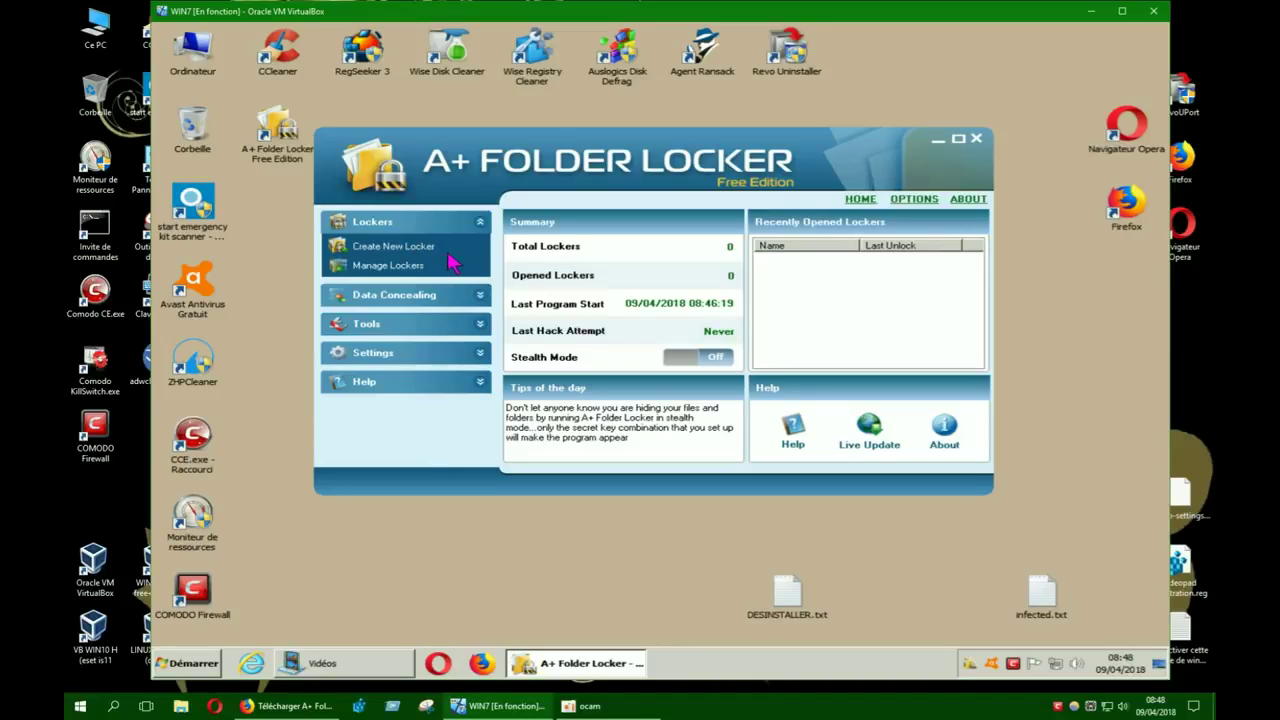
pyautogui.click(424, 255)
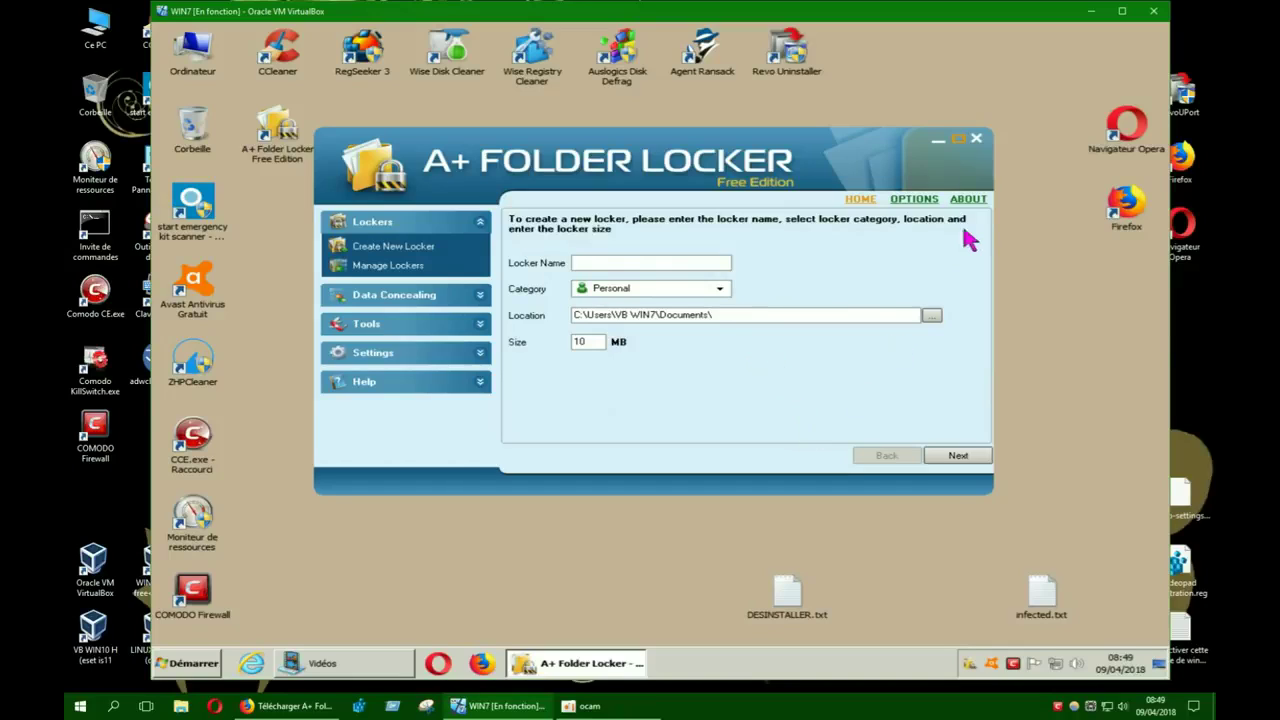
pyautogui.click(977, 141)
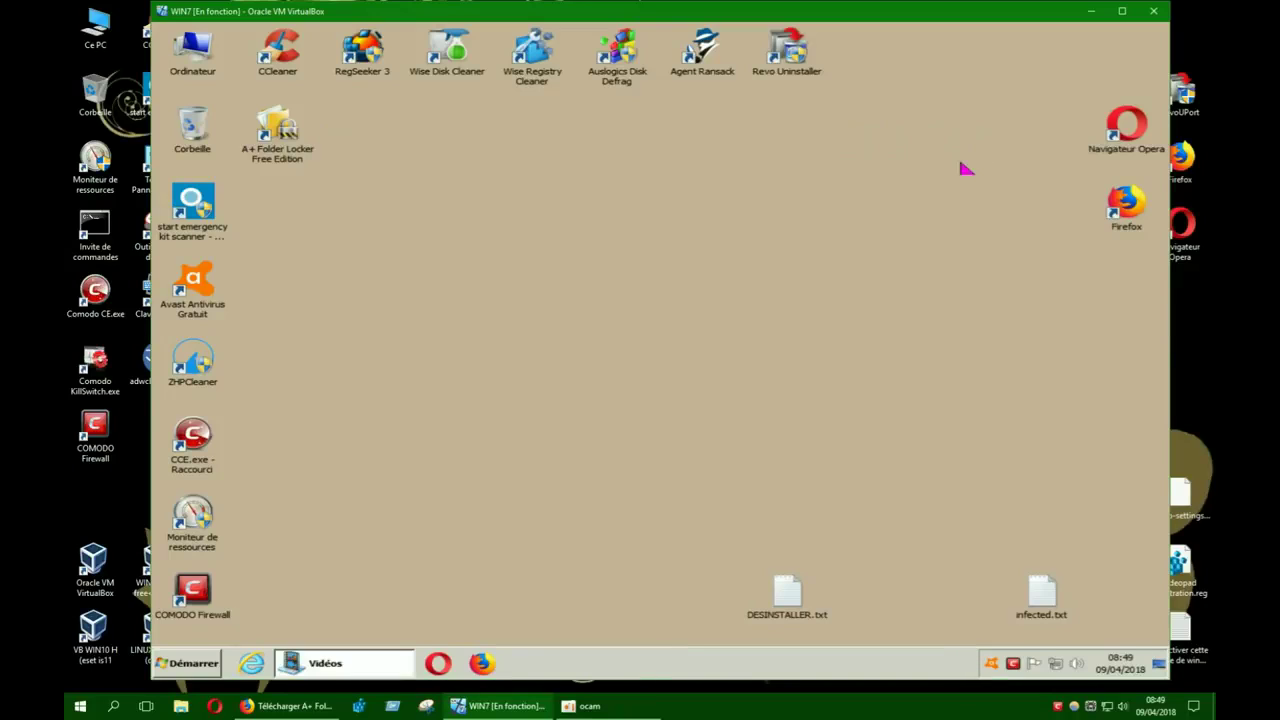
# - Try to hide the Nouveau dossier folder in Vidéos with A+ Folder Locker, and close the program
pyautogui.click(368, 668)
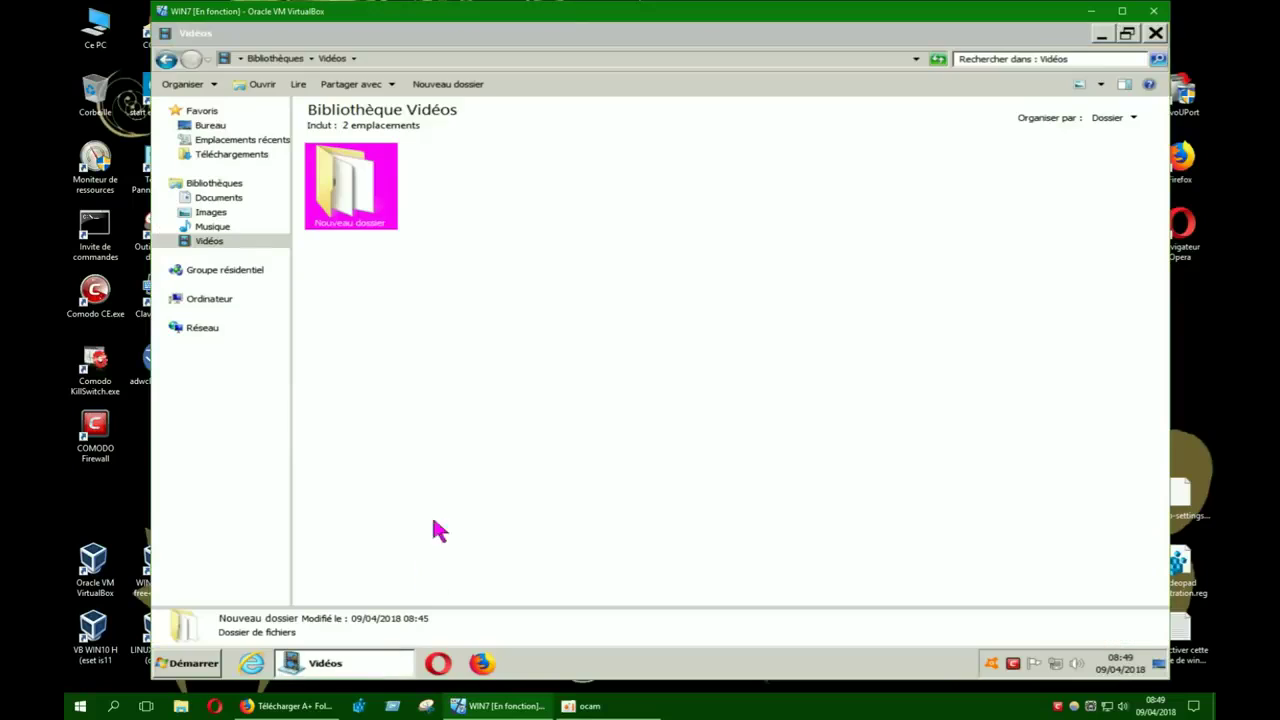
pyautogui.rightClick(341, 204)
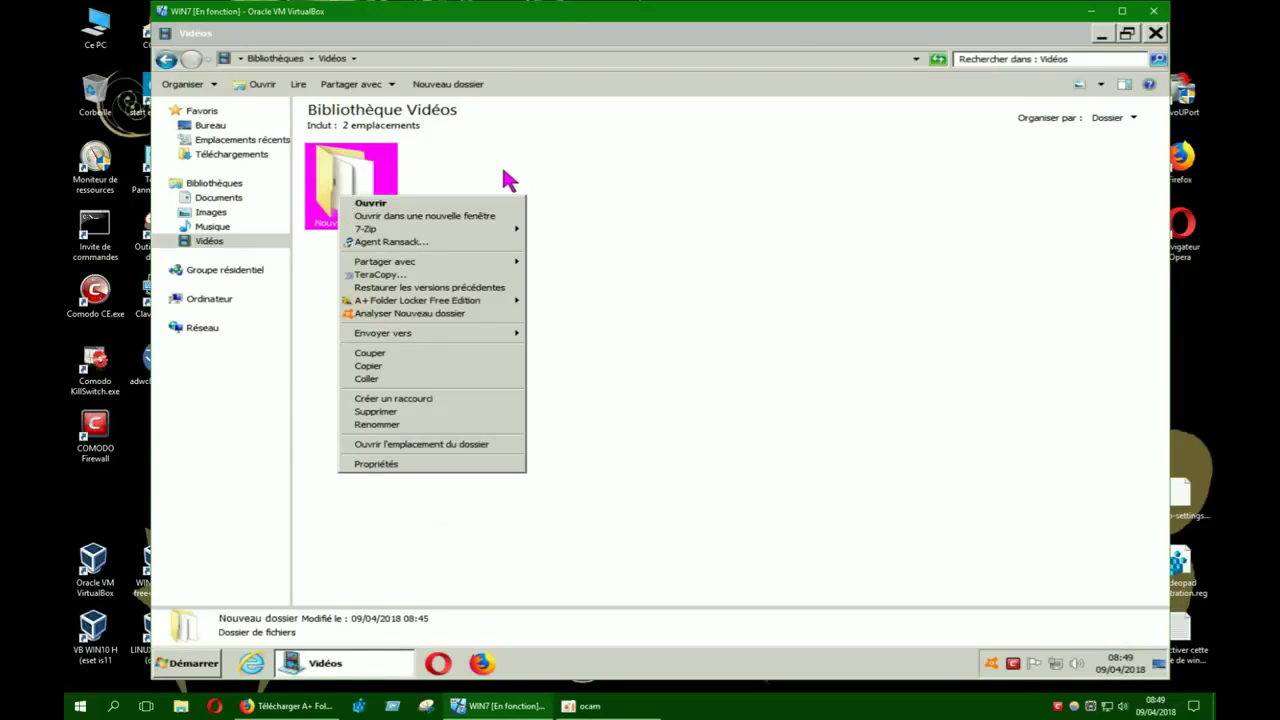
pyautogui.click(297, 250)
pyautogui.click(225, 245)
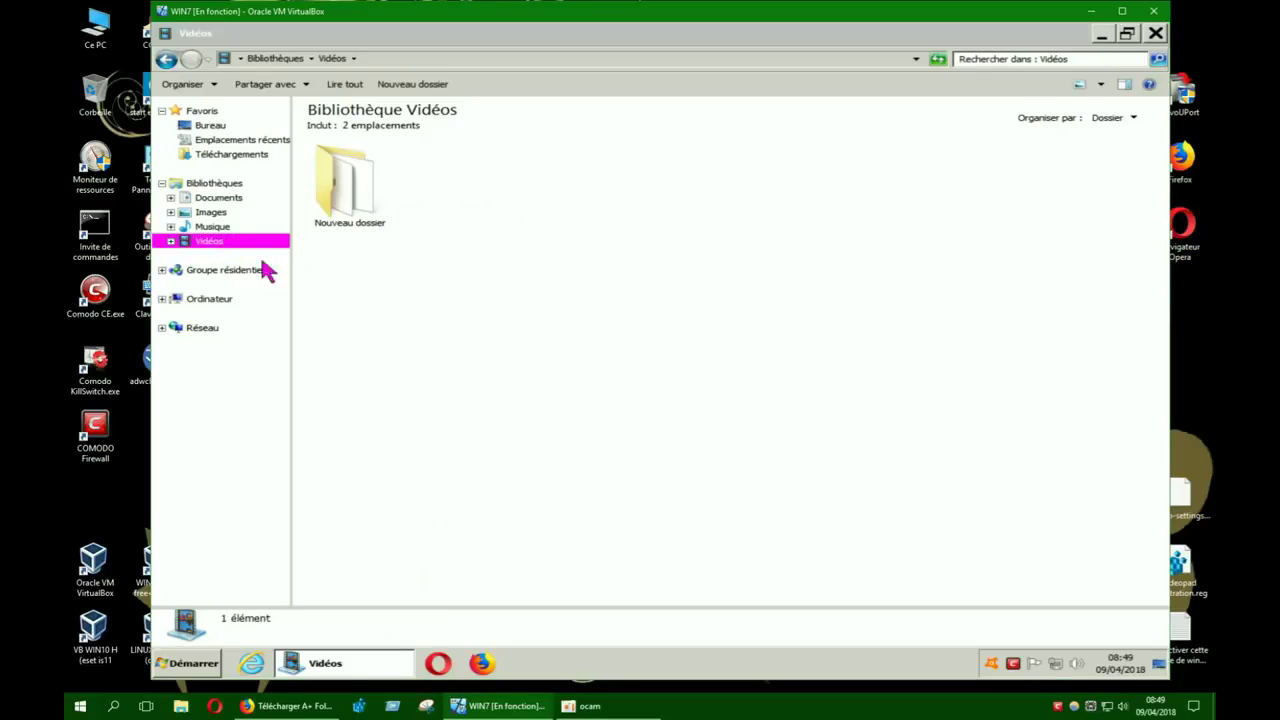
pyautogui.rightClick(362, 208)
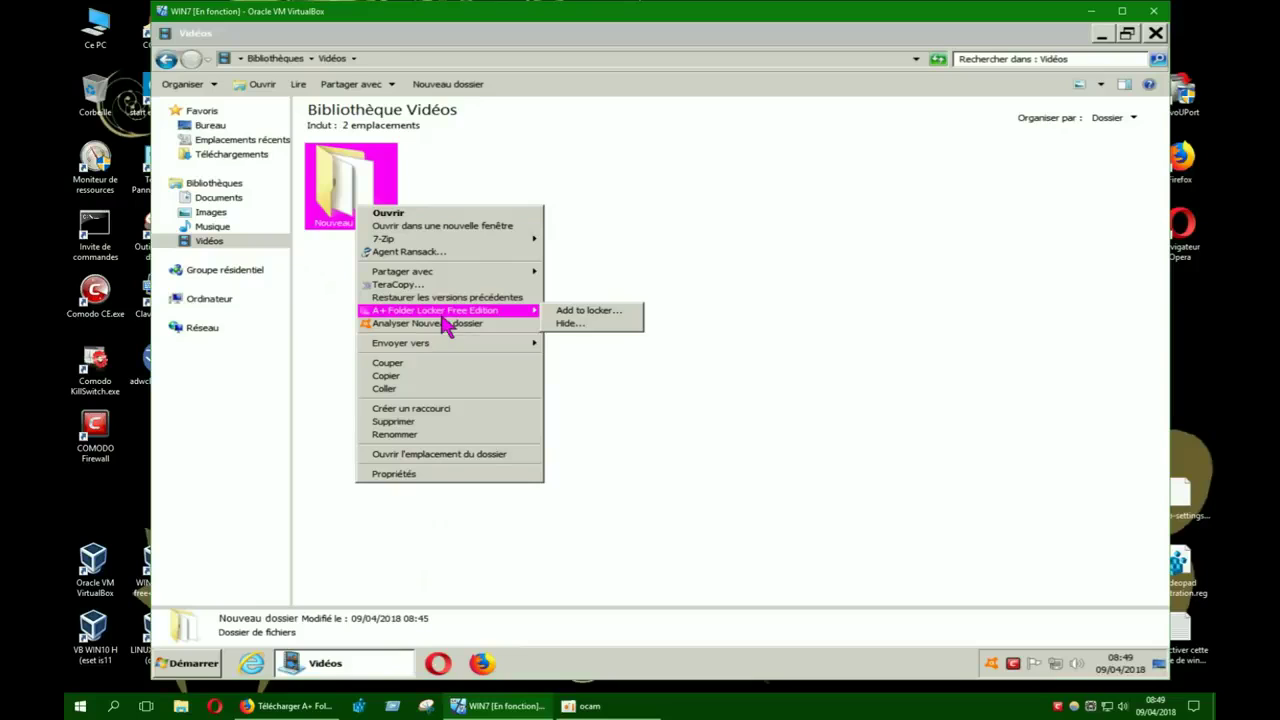
pyautogui.click(561, 321)
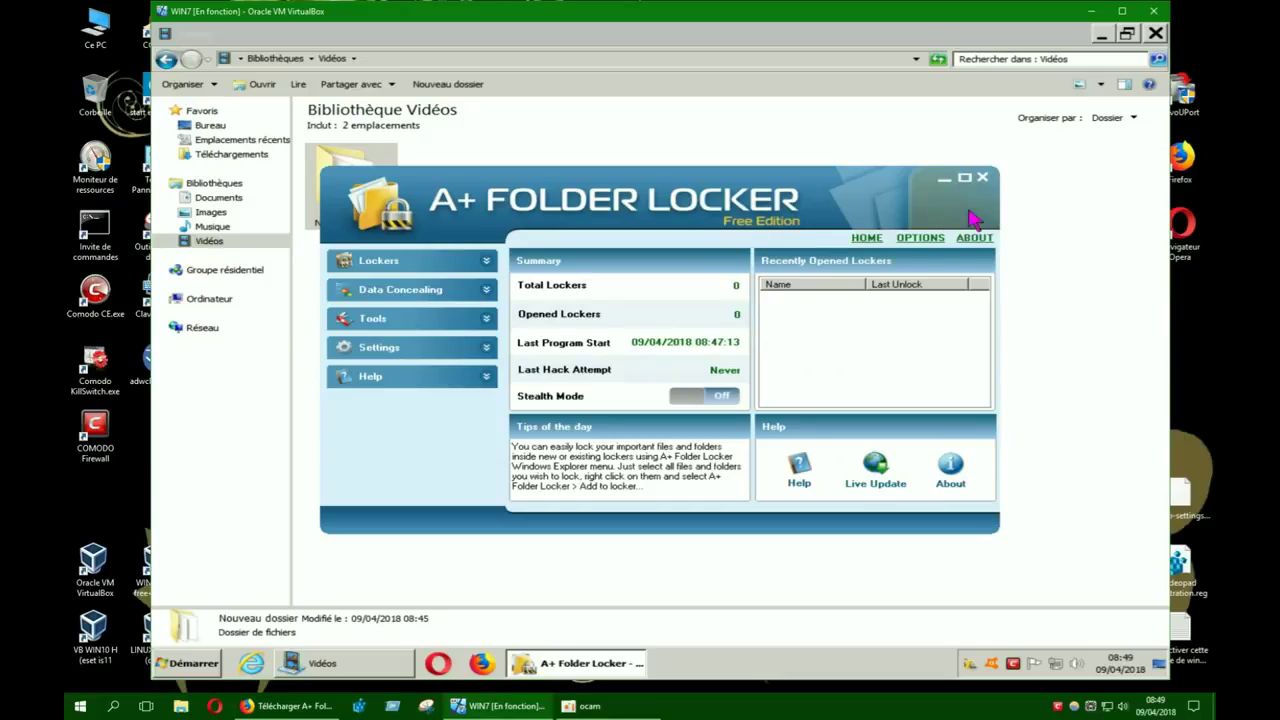
pyautogui.click(982, 177)
# - Send the Nouveau dossier folder to A+ Folder Locker with Add to locker, and minimize the Vidéos window
pyautogui.rightClick(365, 197)
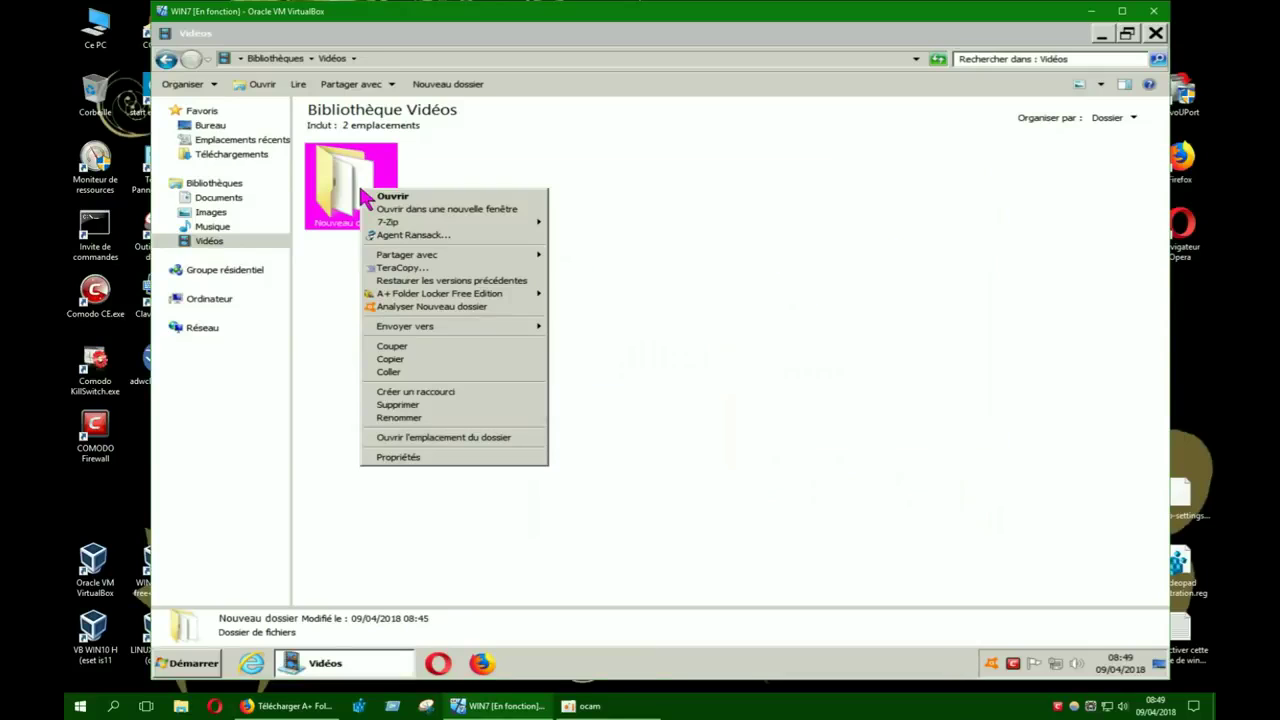
pyautogui.moveTo(452, 297)
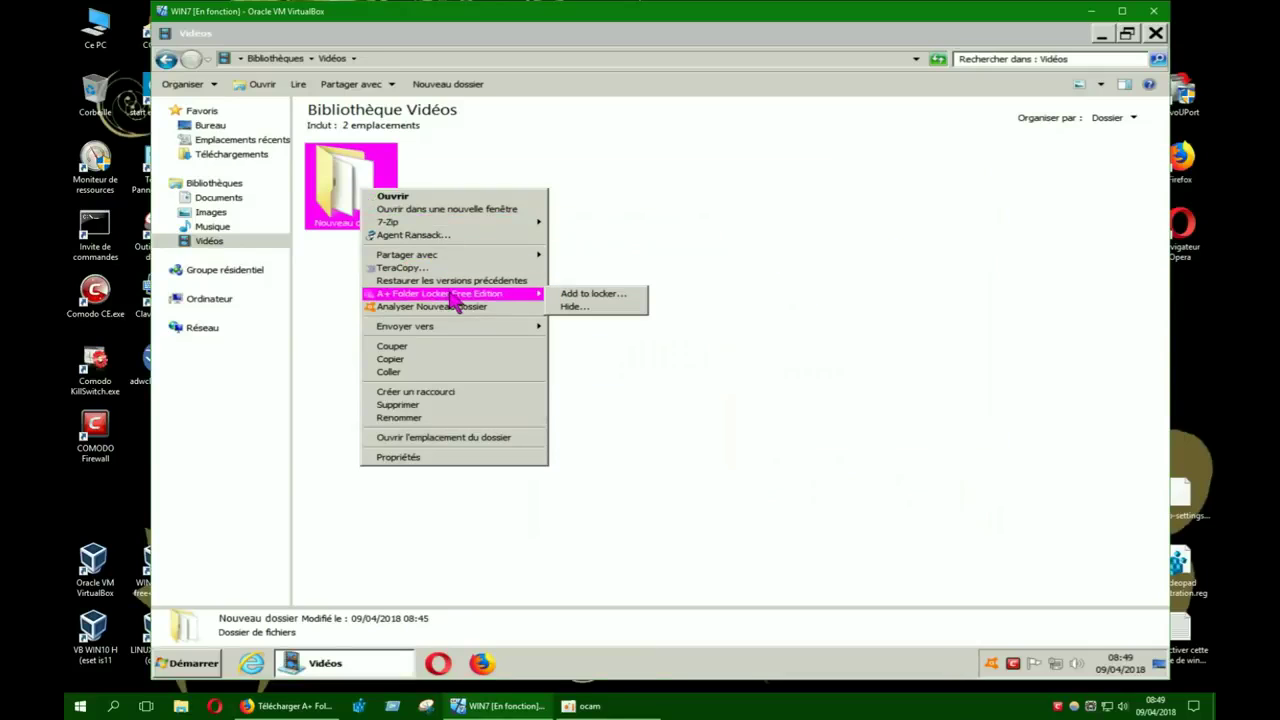
pyautogui.click(568, 294)
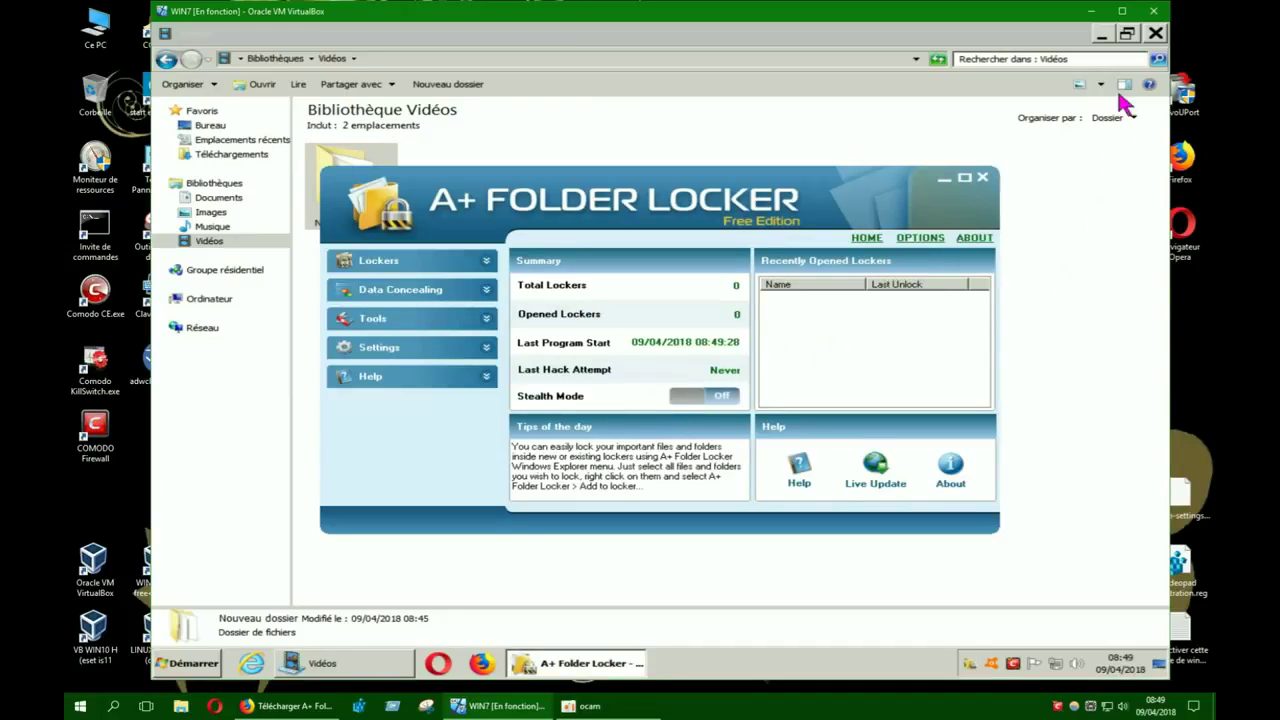
pyautogui.click(1104, 35)
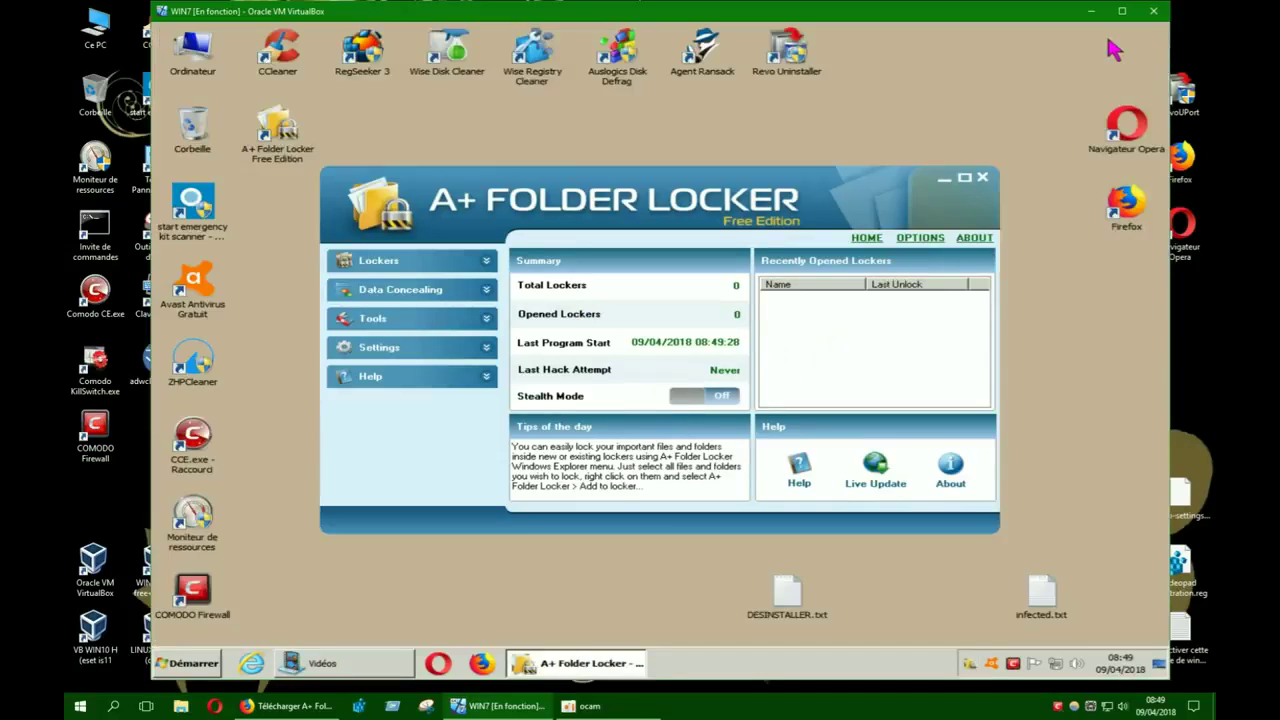
# - Look through the program's Tools section, general preferences and locker commands
pyautogui.click(486, 320)
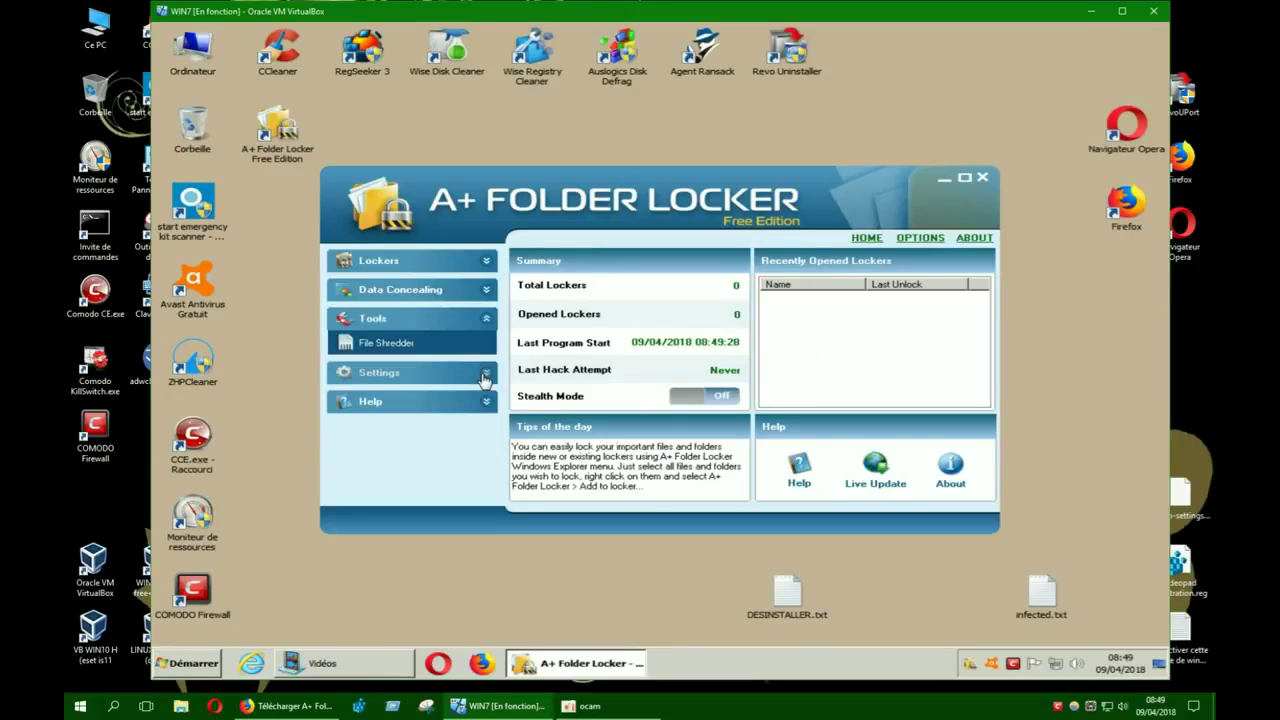
pyautogui.click(486, 374)
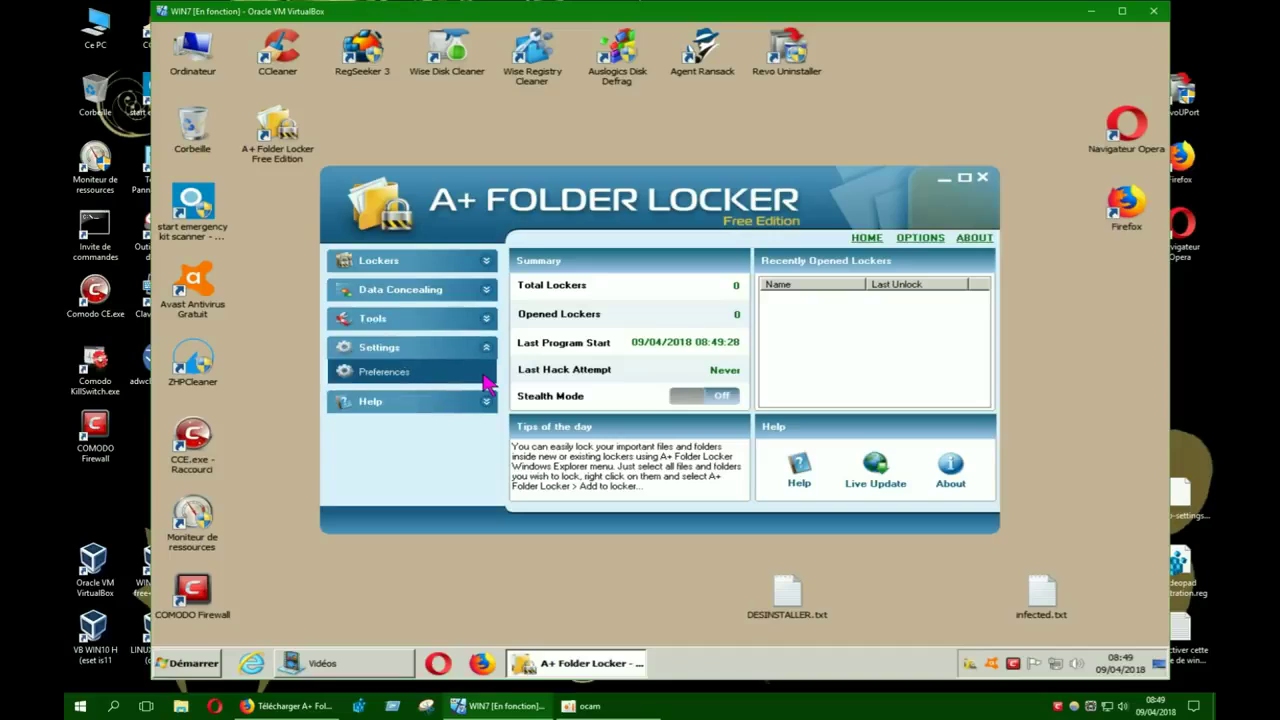
pyautogui.click(399, 377)
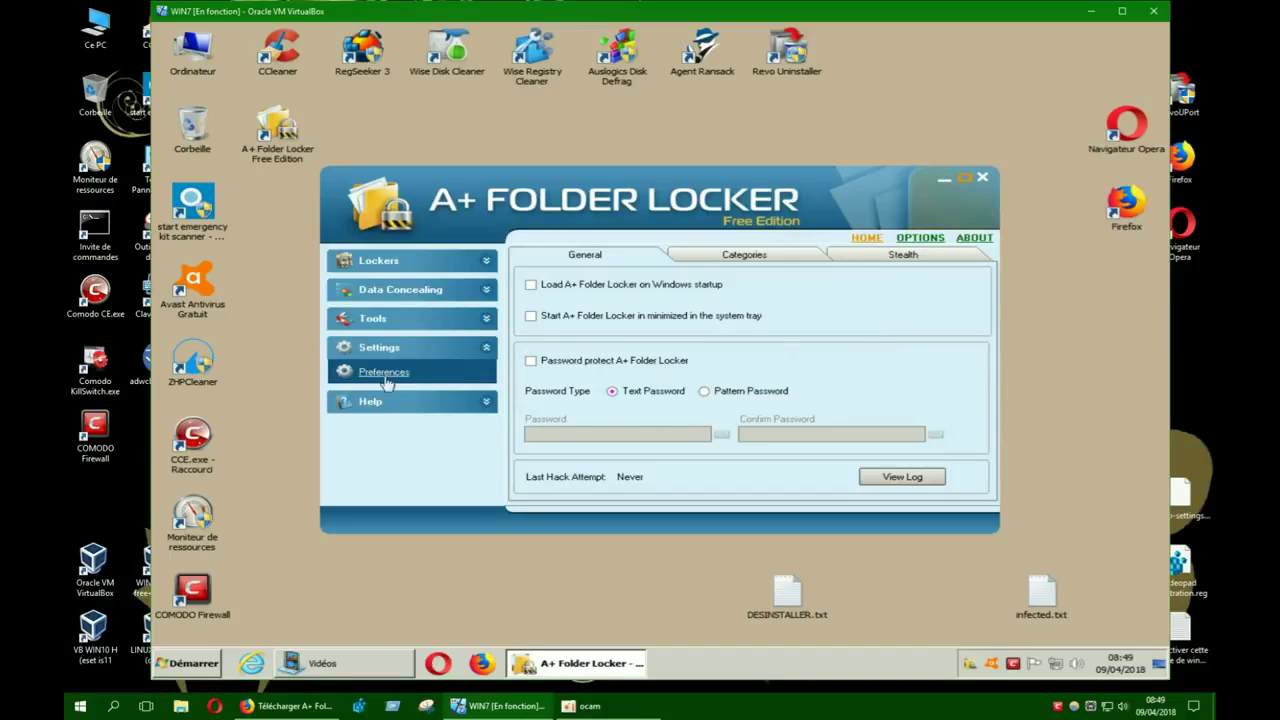
pyautogui.click(487, 263)
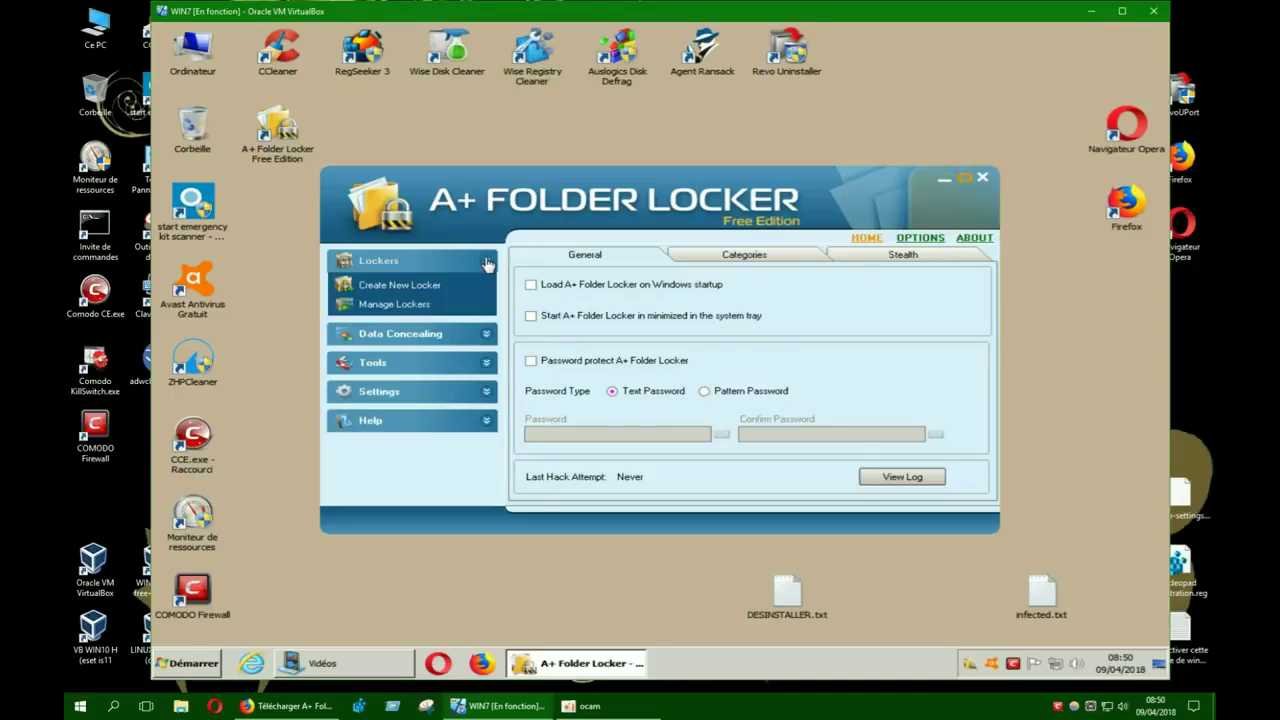
# - Start a new locker named test 01 in the Personal category, with the Nouveau dossier folder in Mes vidéos as its location
pyautogui.click(400, 286)
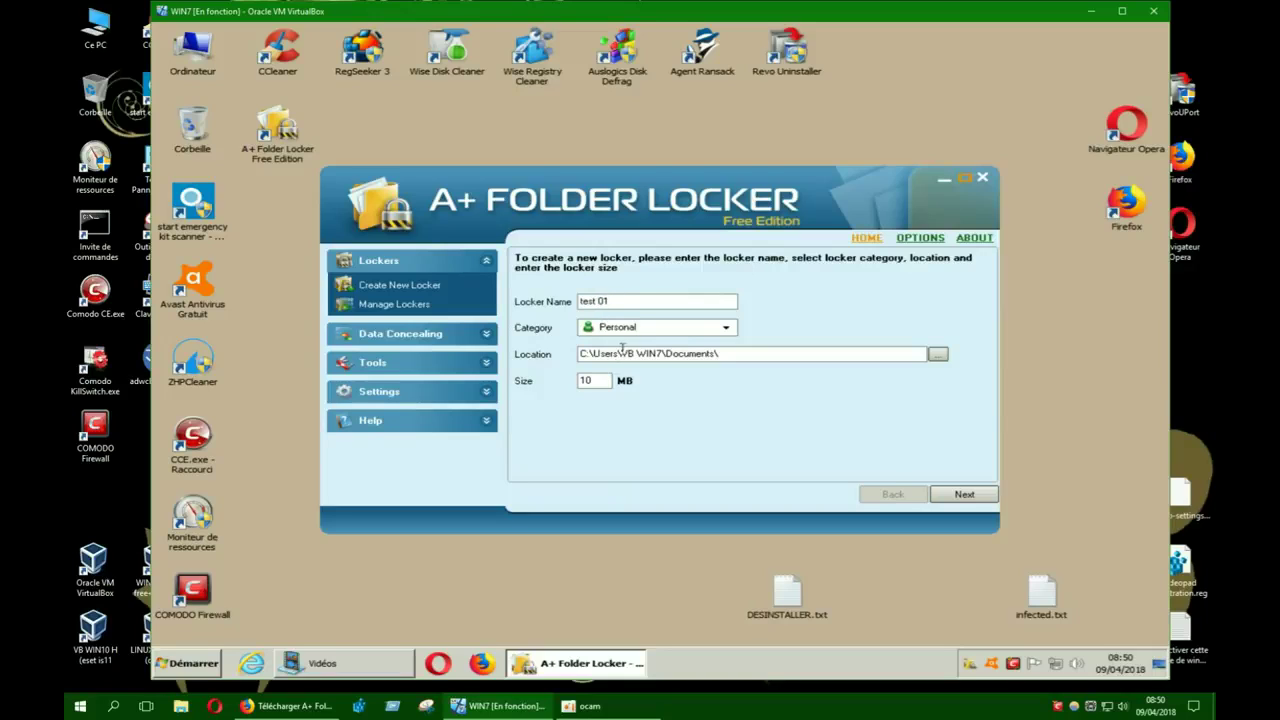
pyautogui.click(724, 332)
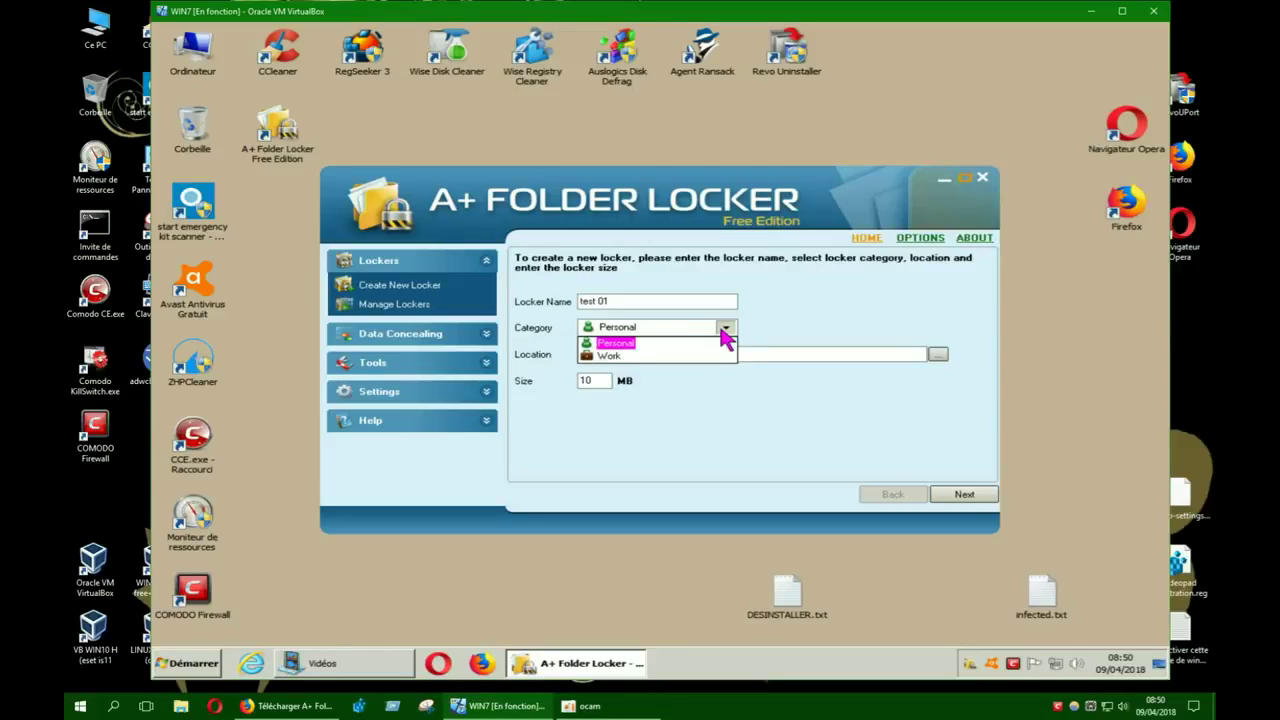
pyautogui.click(724, 332)
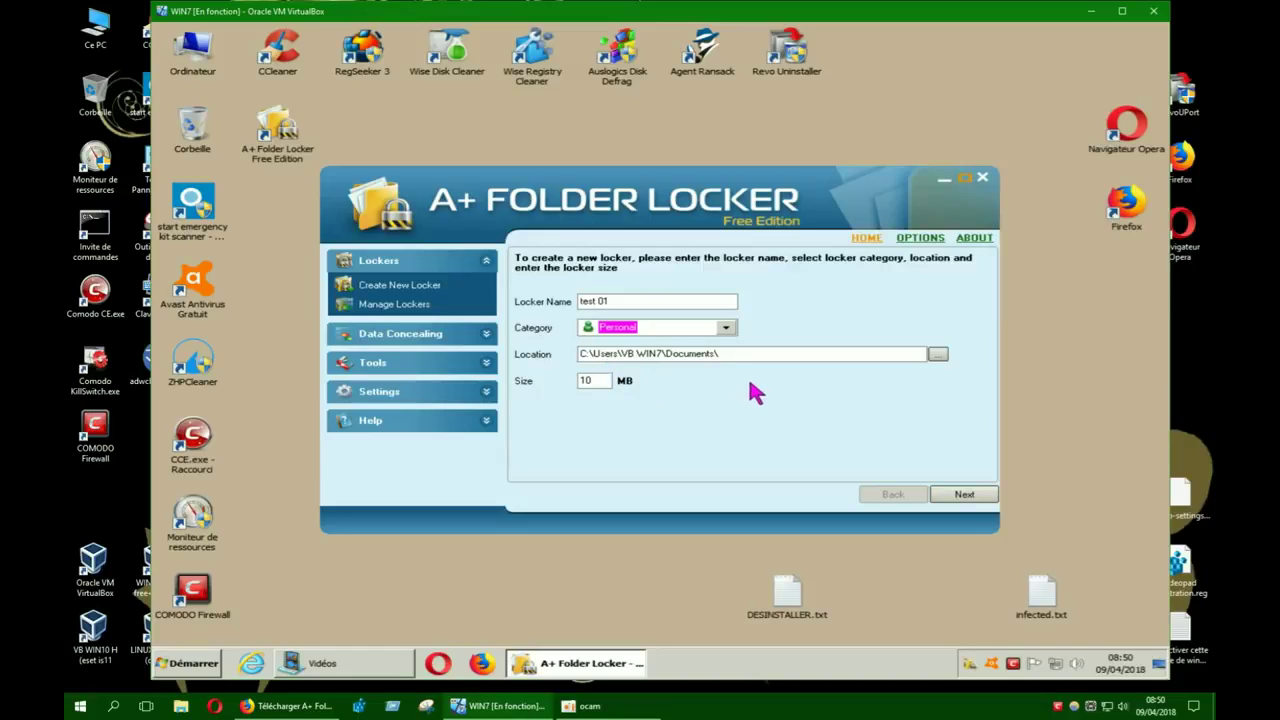
pyautogui.click(936, 355)
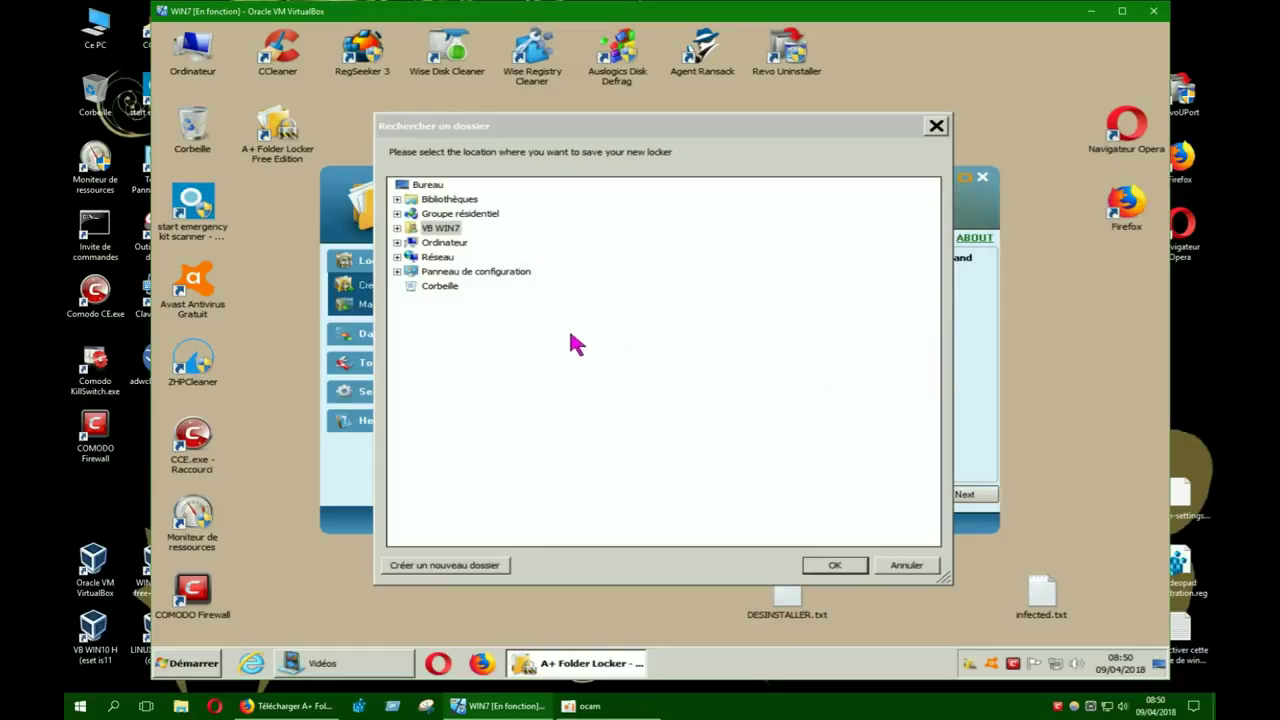
pyautogui.click(397, 228)
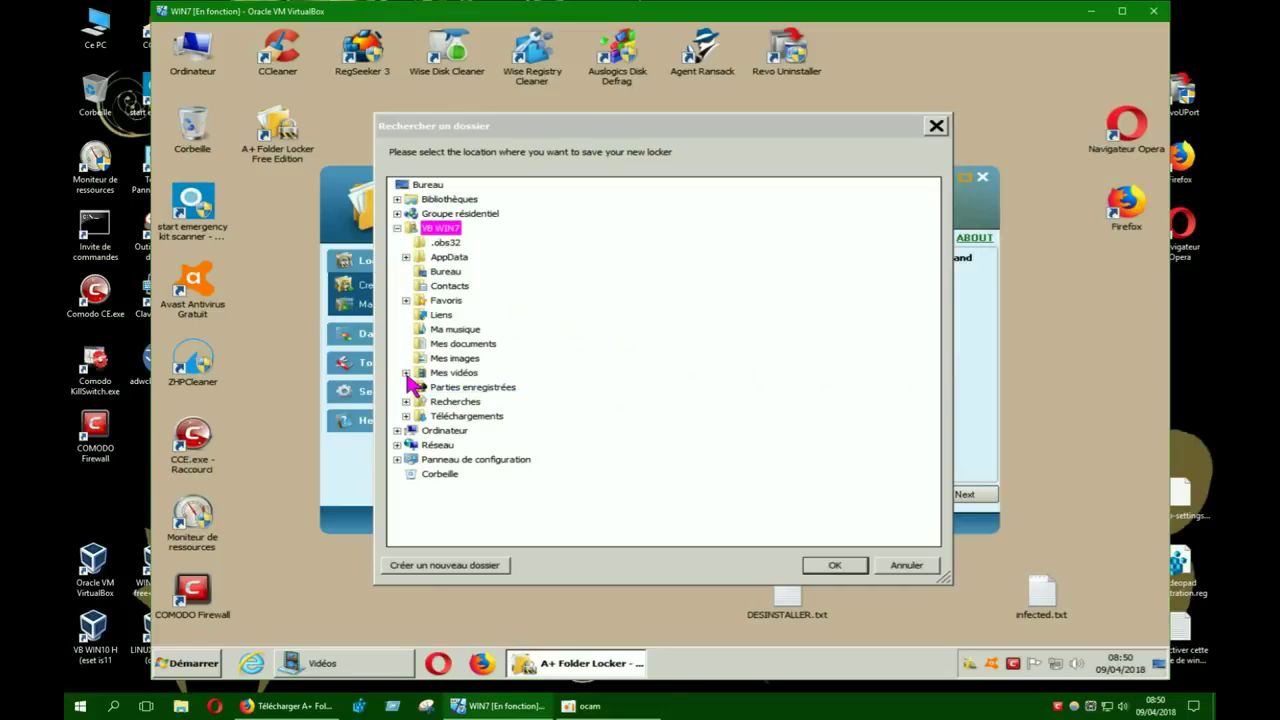
pyautogui.click(405, 372)
pyautogui.click(472, 389)
pyautogui.click(832, 567)
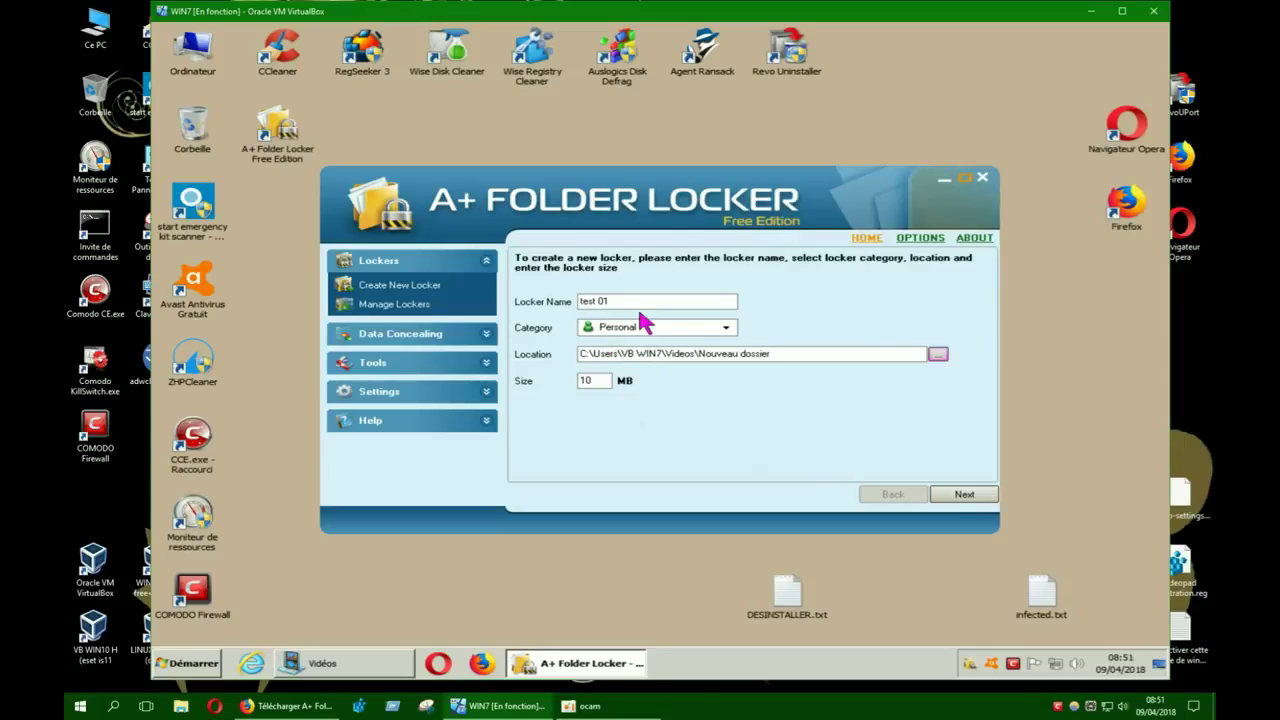
# - Look over the compression and security settings of the new locker, and return to its name, location and size settings
pyautogui.click(958, 496)
pyautogui.click(962, 495)
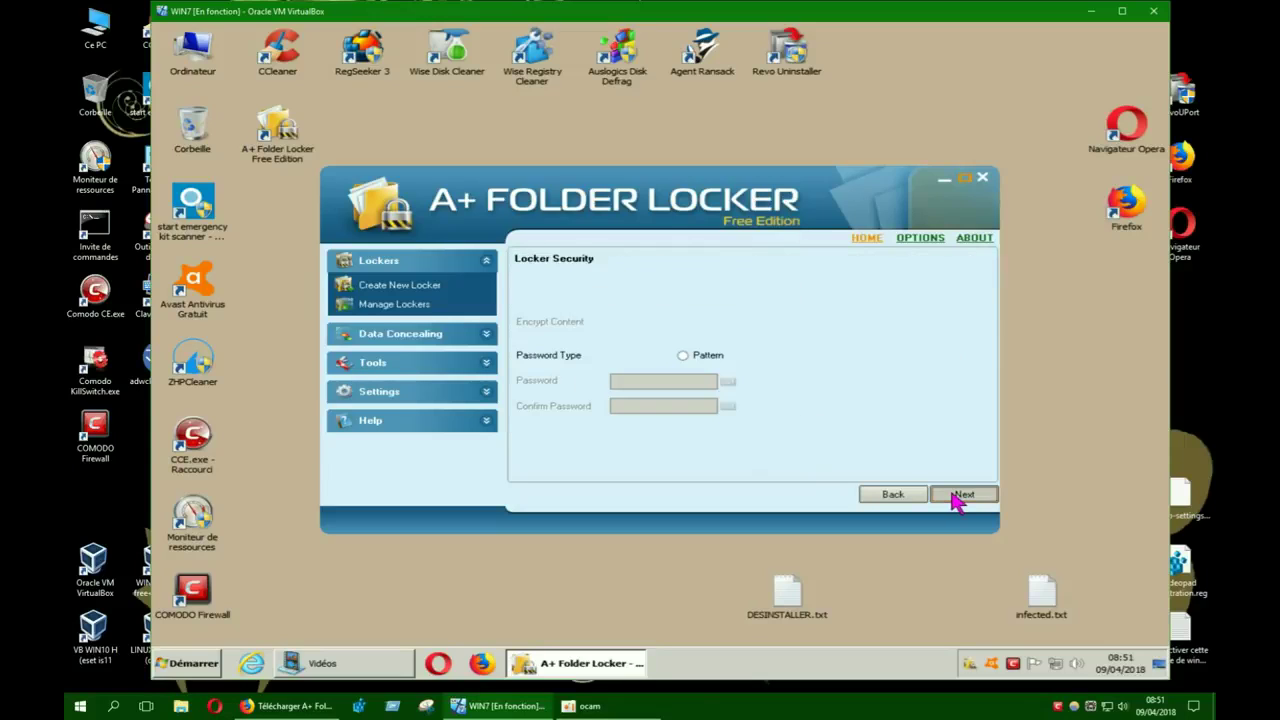
pyautogui.click(886, 496)
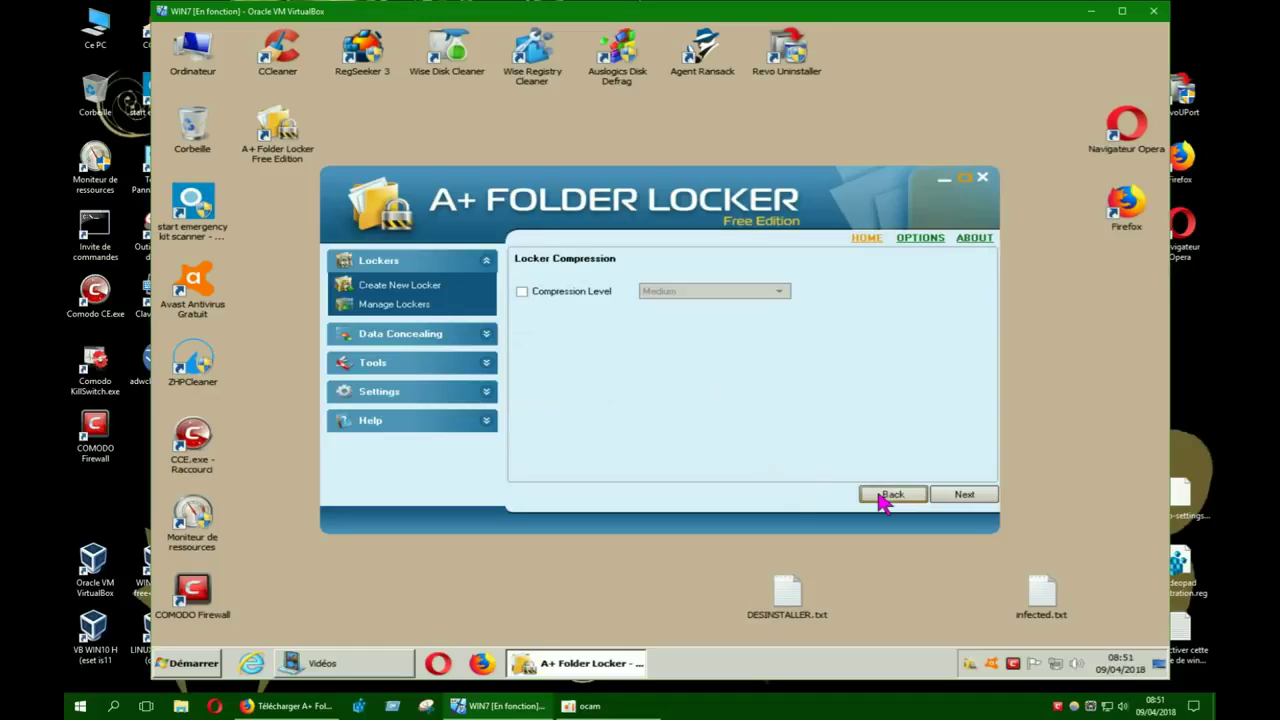
pyautogui.click(886, 496)
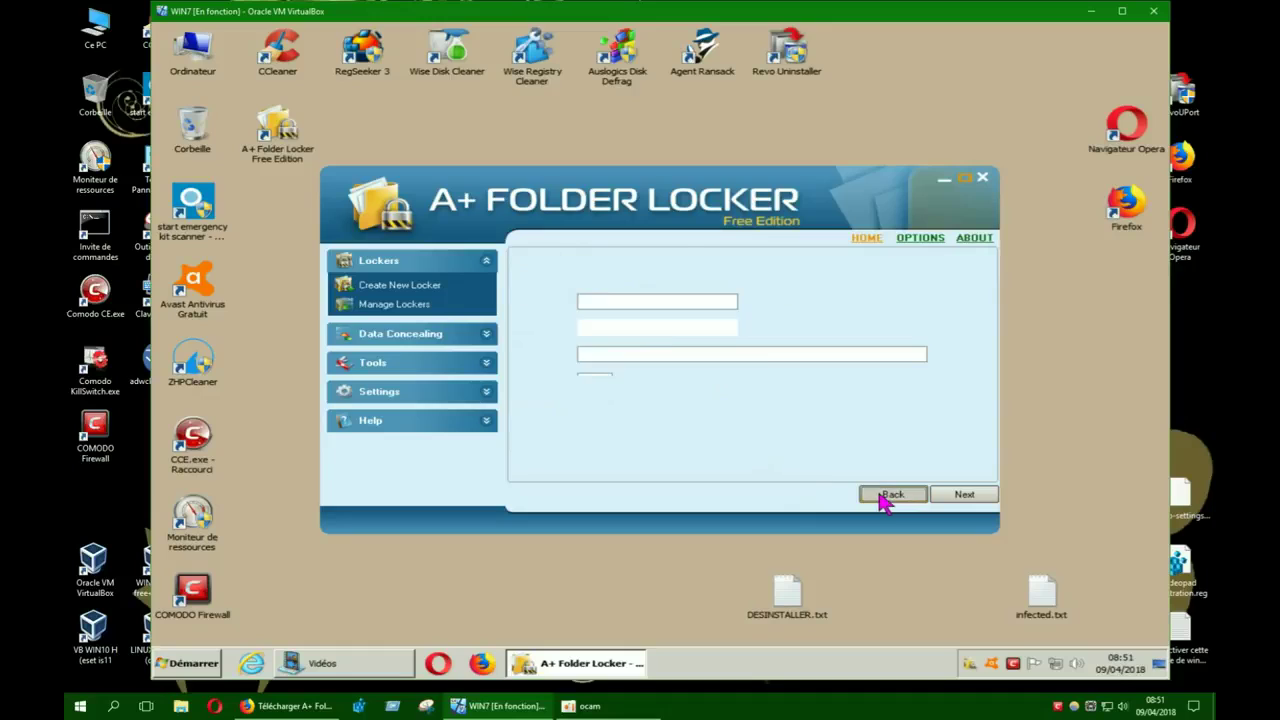
pyautogui.click(950, 494)
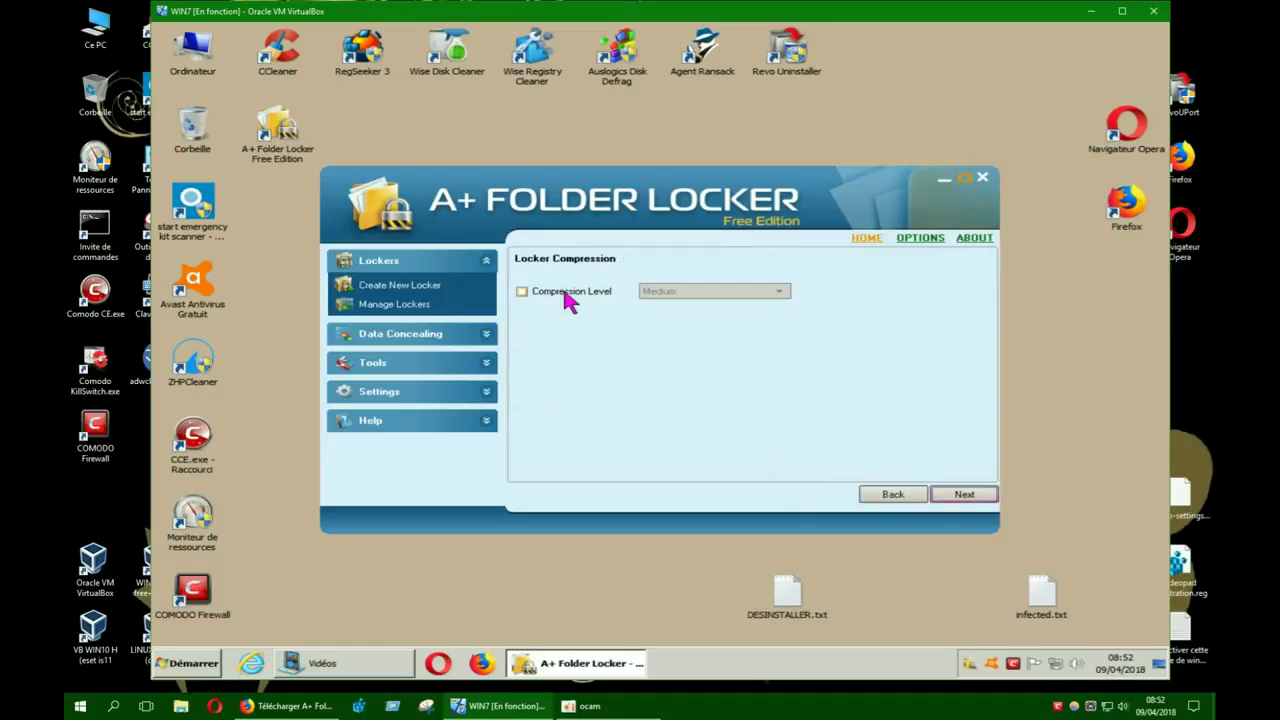
pyautogui.click(522, 291)
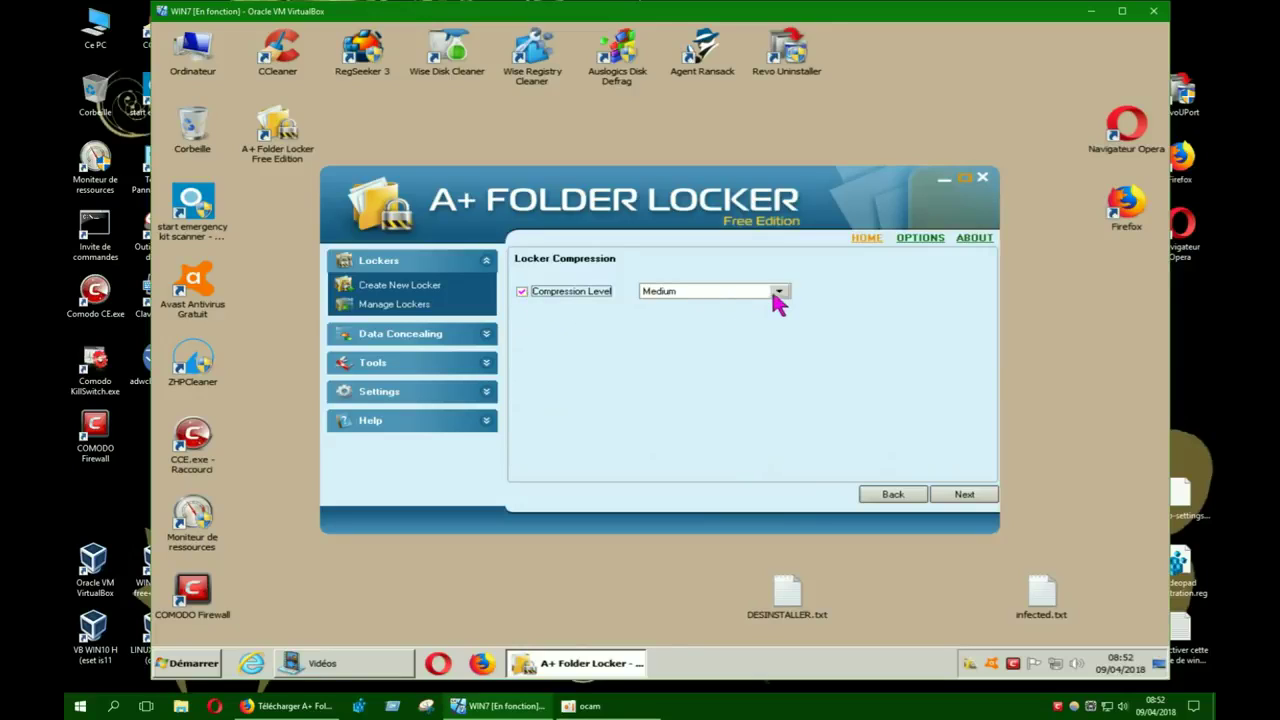
pyautogui.click(522, 292)
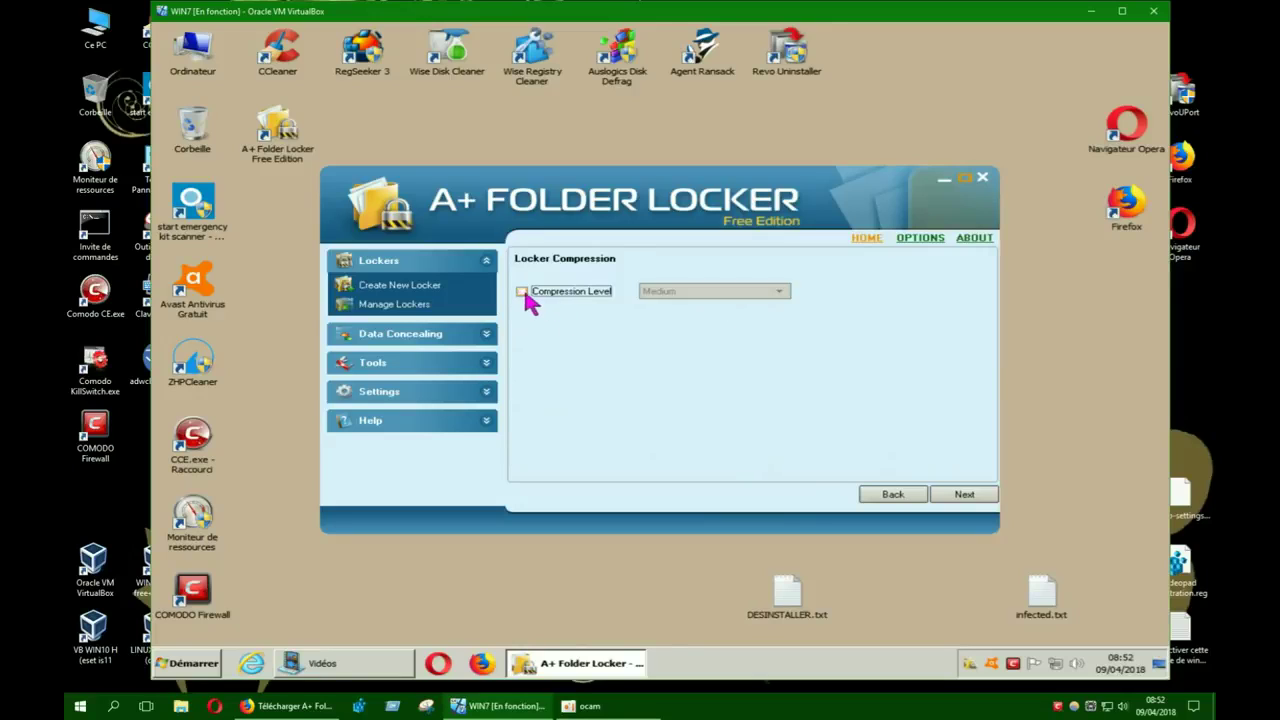
pyautogui.click(893, 495)
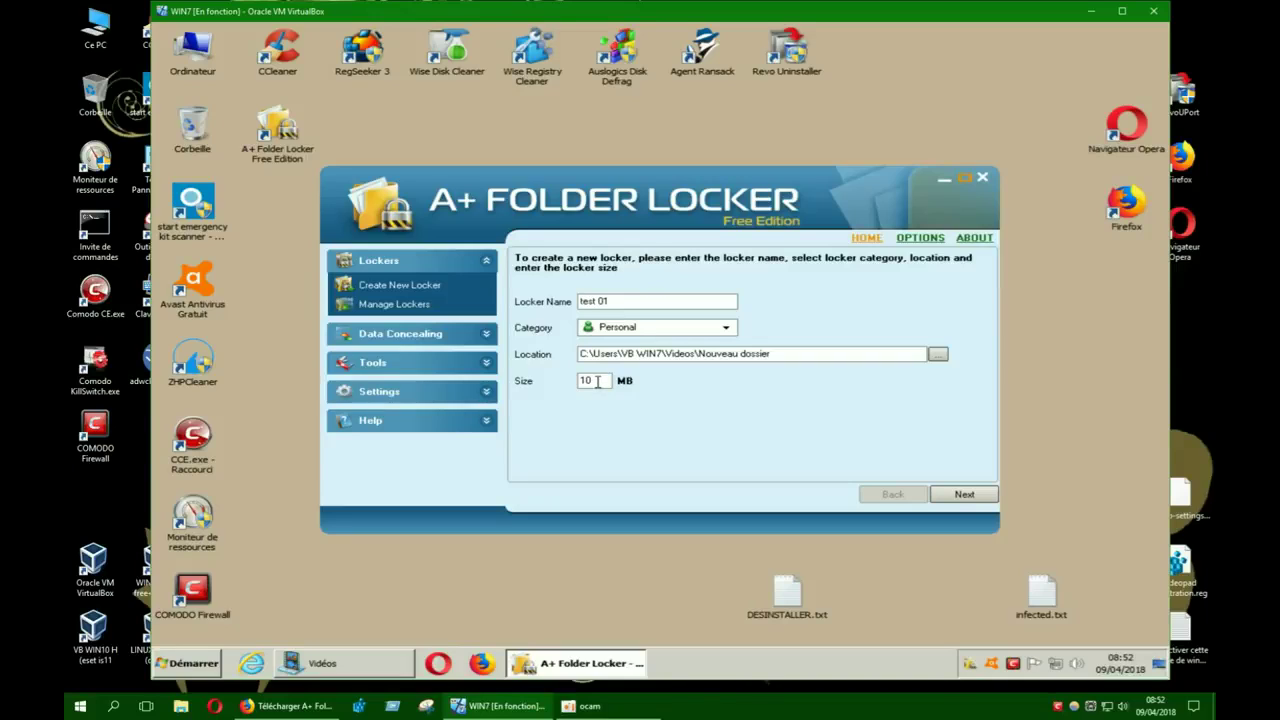
# - Set the locker size to 500 MB and check the size of the Nouveau dossier folder in its properties
pyautogui.moveTo(597, 382); pyautogui.dragTo(555, 381)
pyautogui.write('500')
pyautogui.click(352, 660)
pyautogui.rightClick(362, 212)
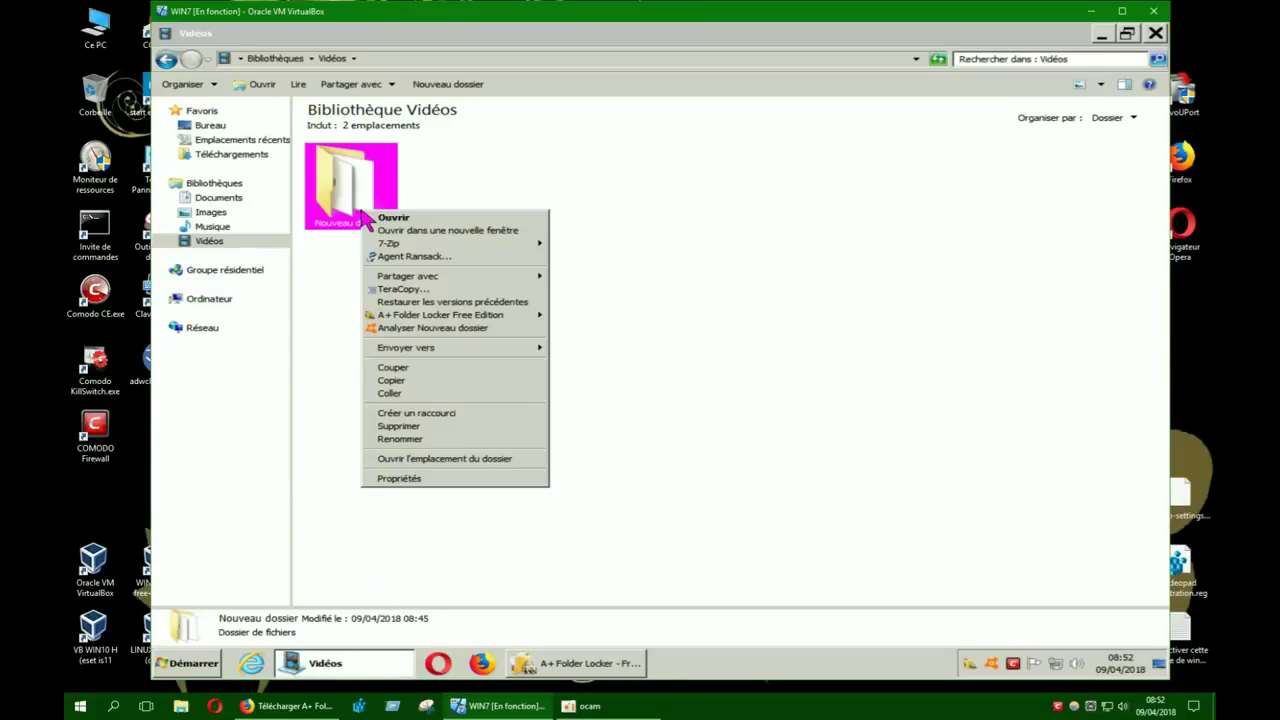
pyautogui.click(395, 478)
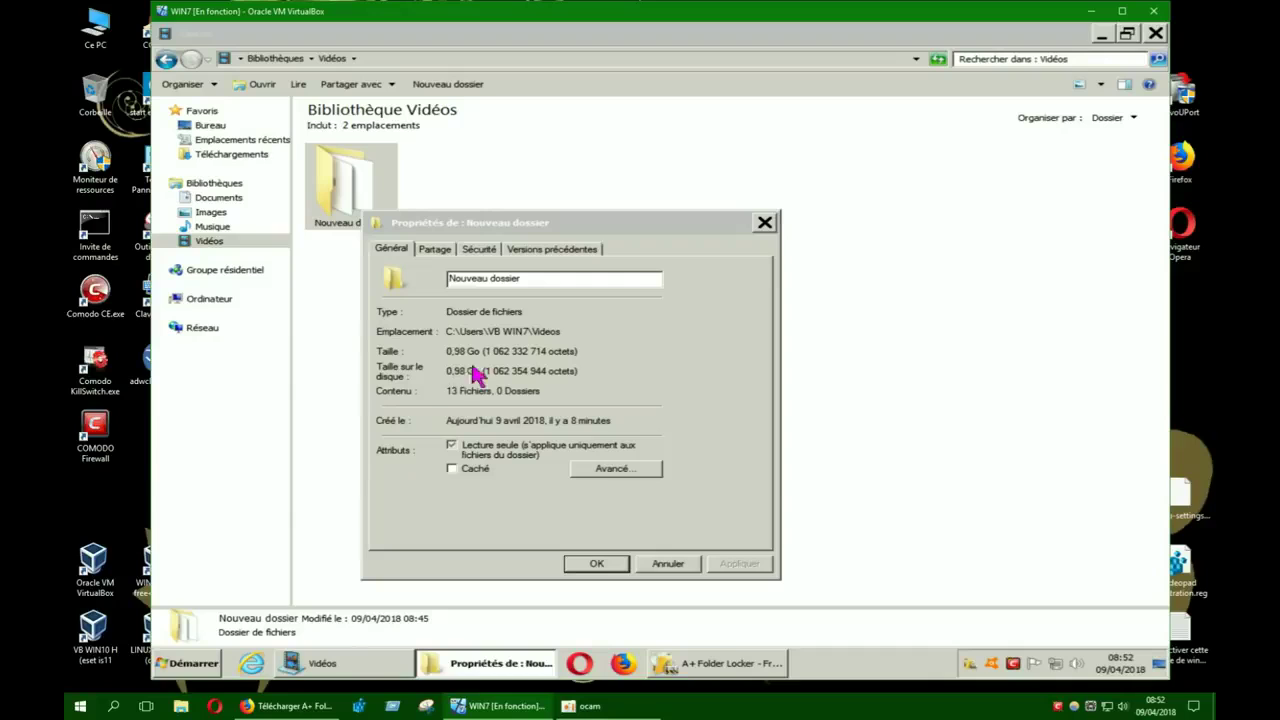
pyautogui.click(764, 224)
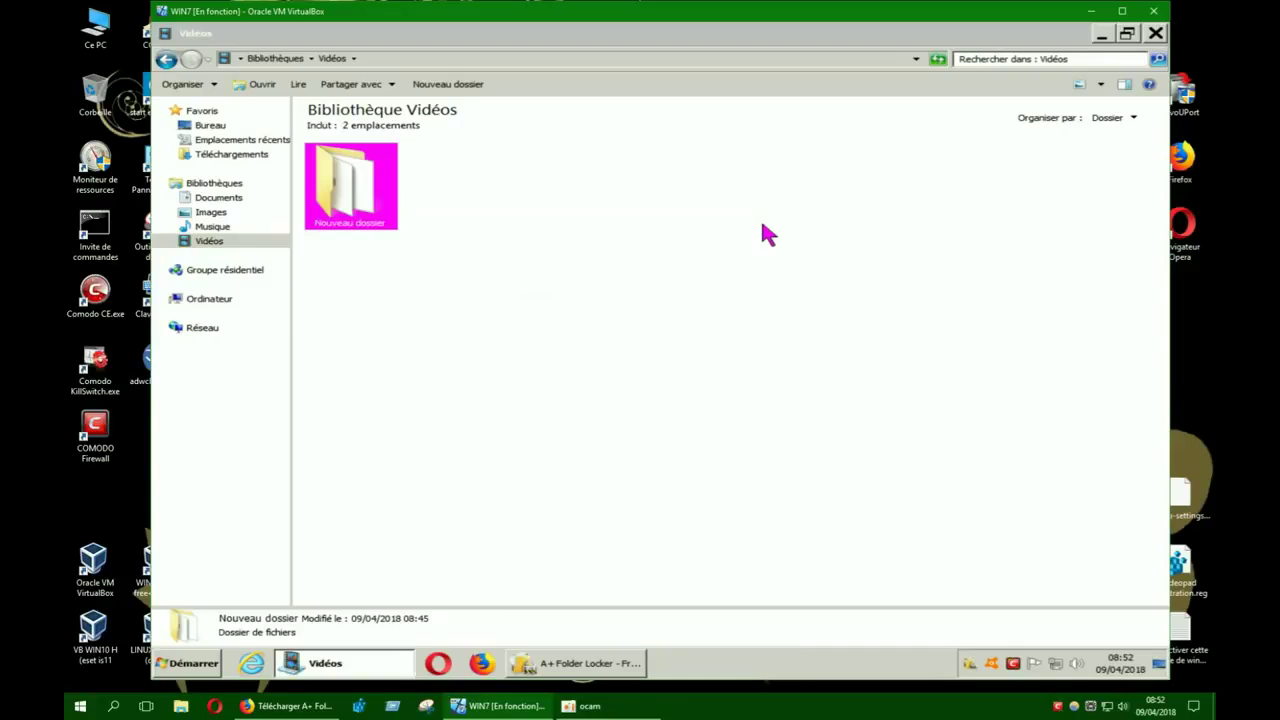
pyautogui.click(1102, 36)
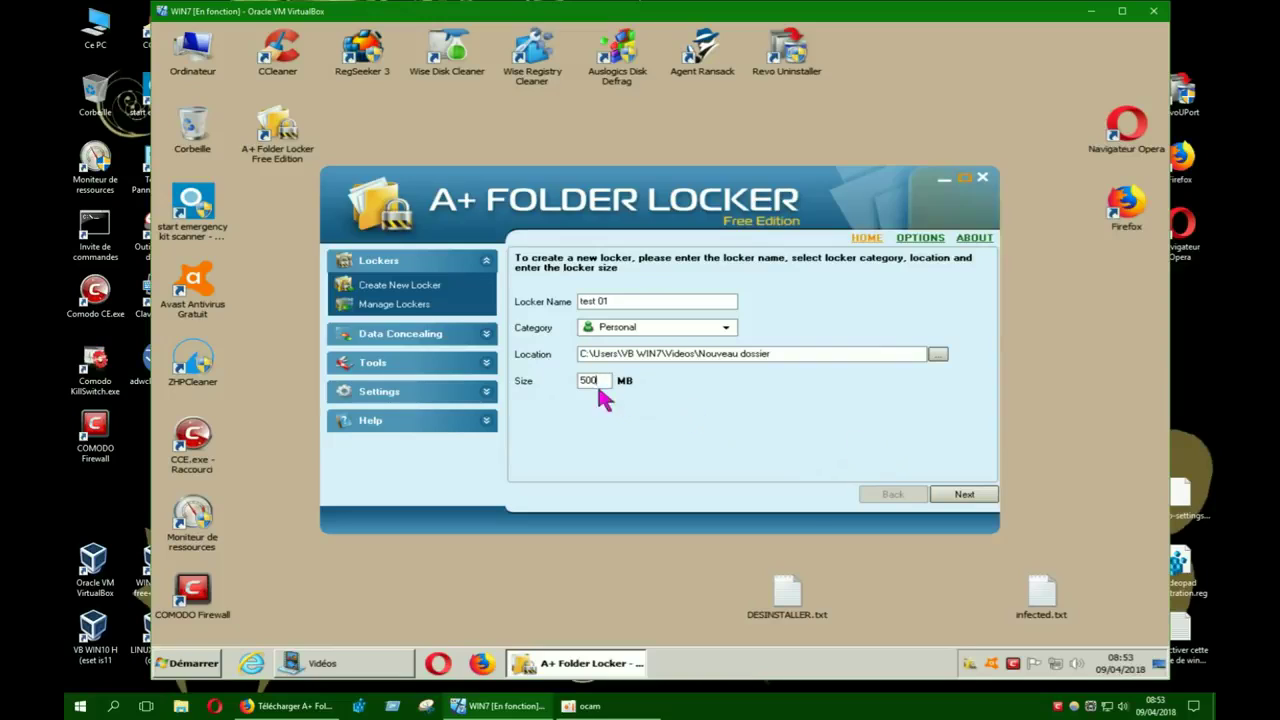
# - Leave locker compression disabled and keep Text as the password type in the locker security settings
pyautogui.click(950, 494)
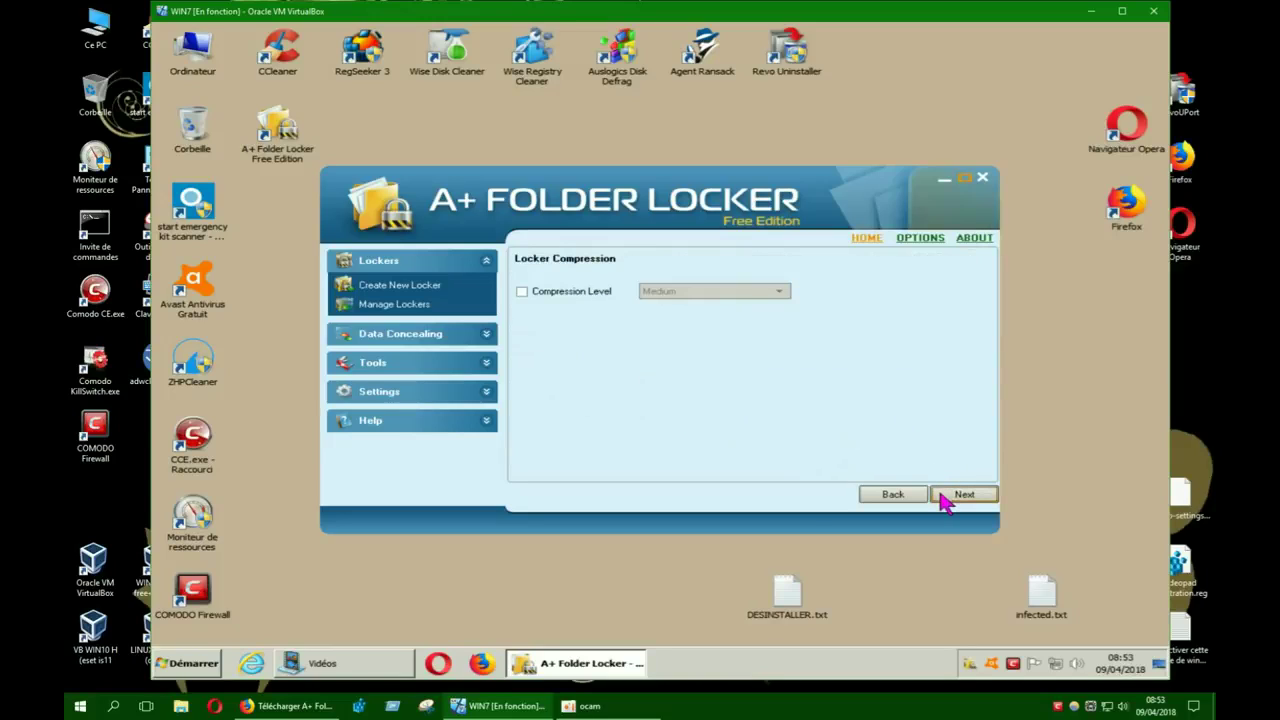
pyautogui.click(522, 290)
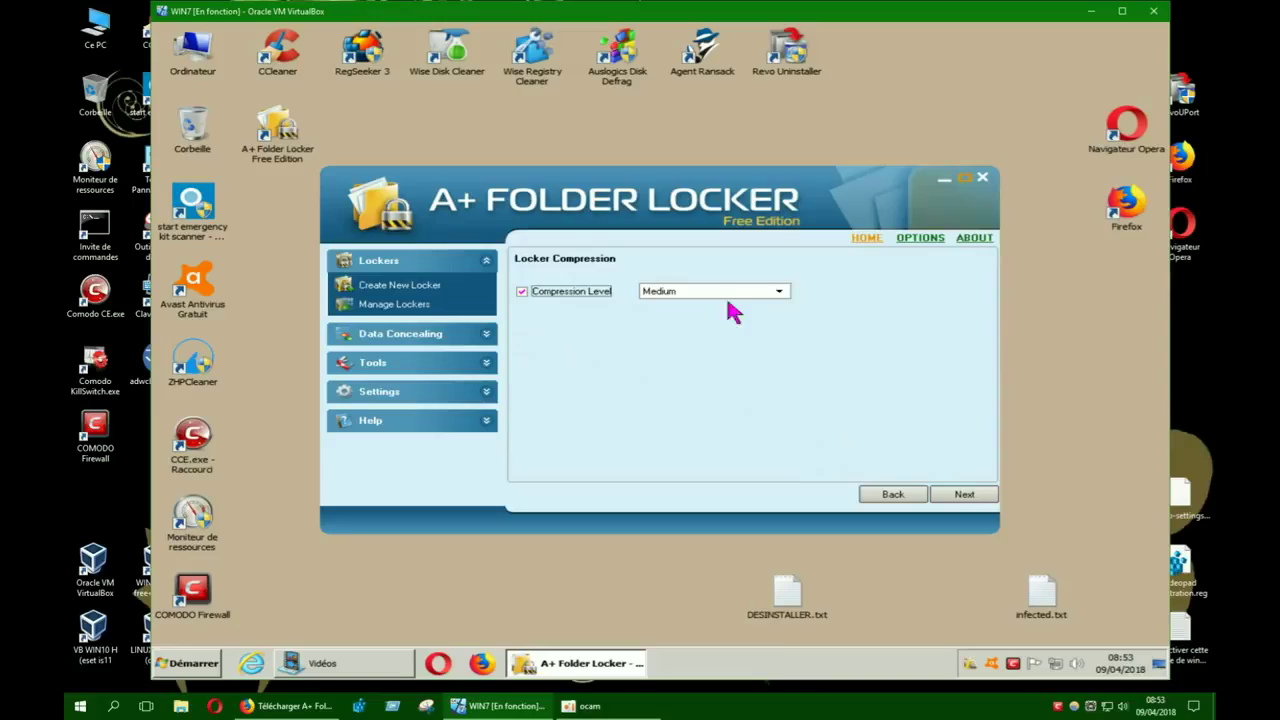
pyautogui.click(521, 291)
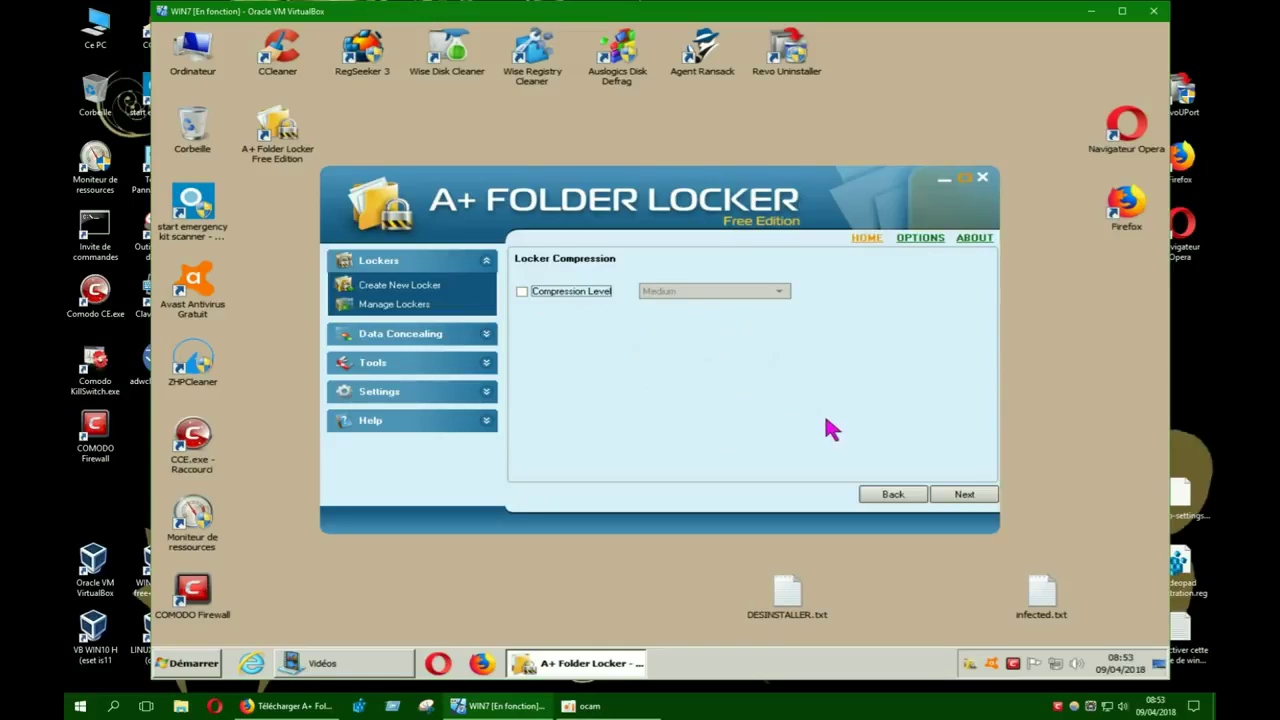
pyautogui.click(945, 495)
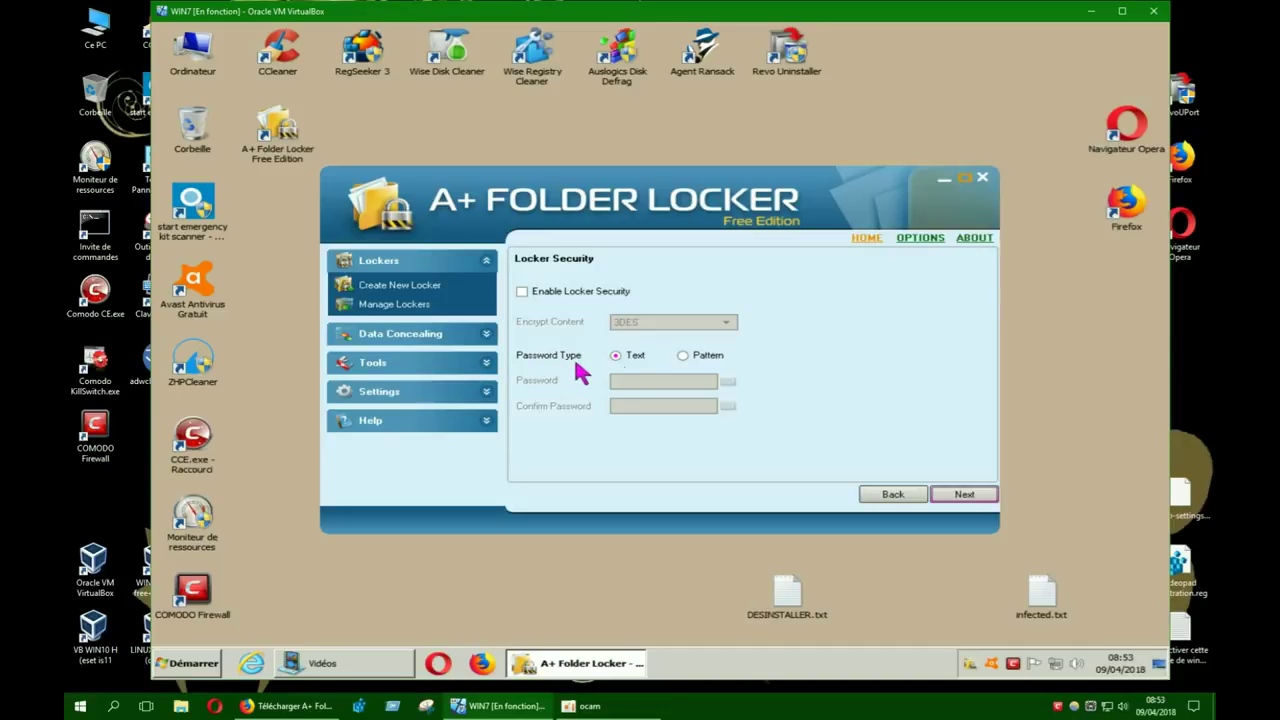
pyautogui.click(683, 356)
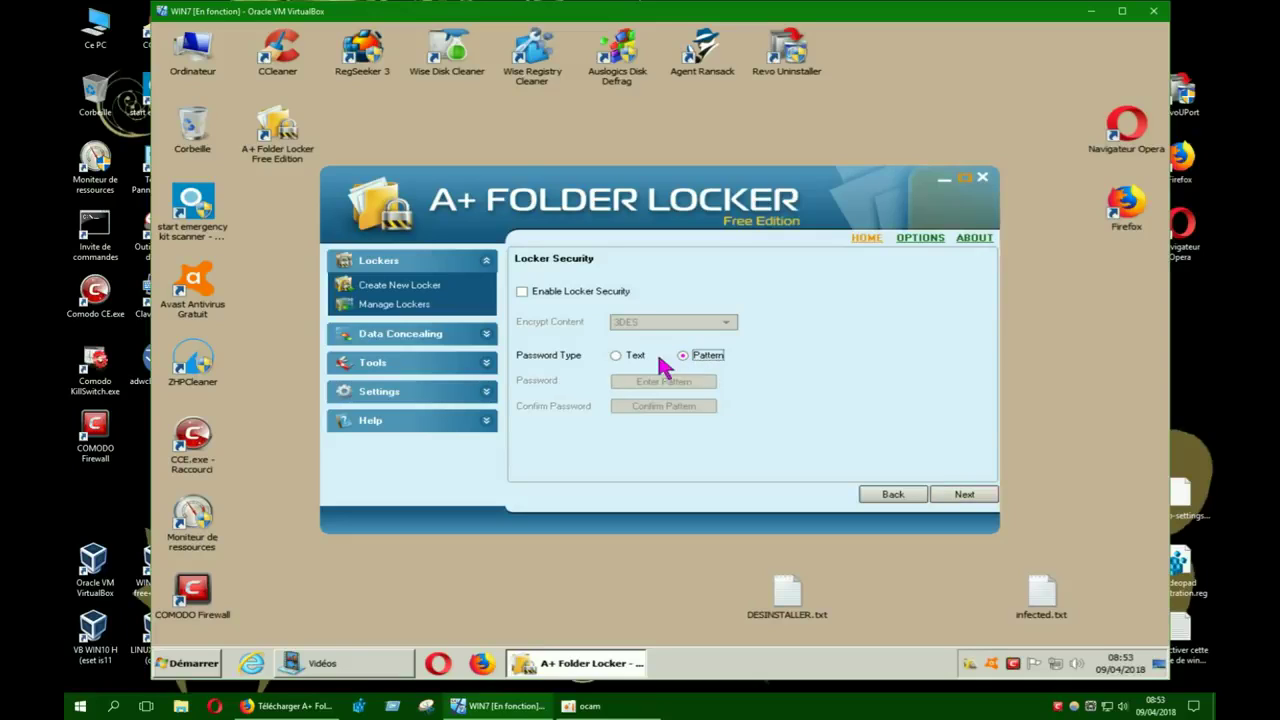
pyautogui.click(616, 356)
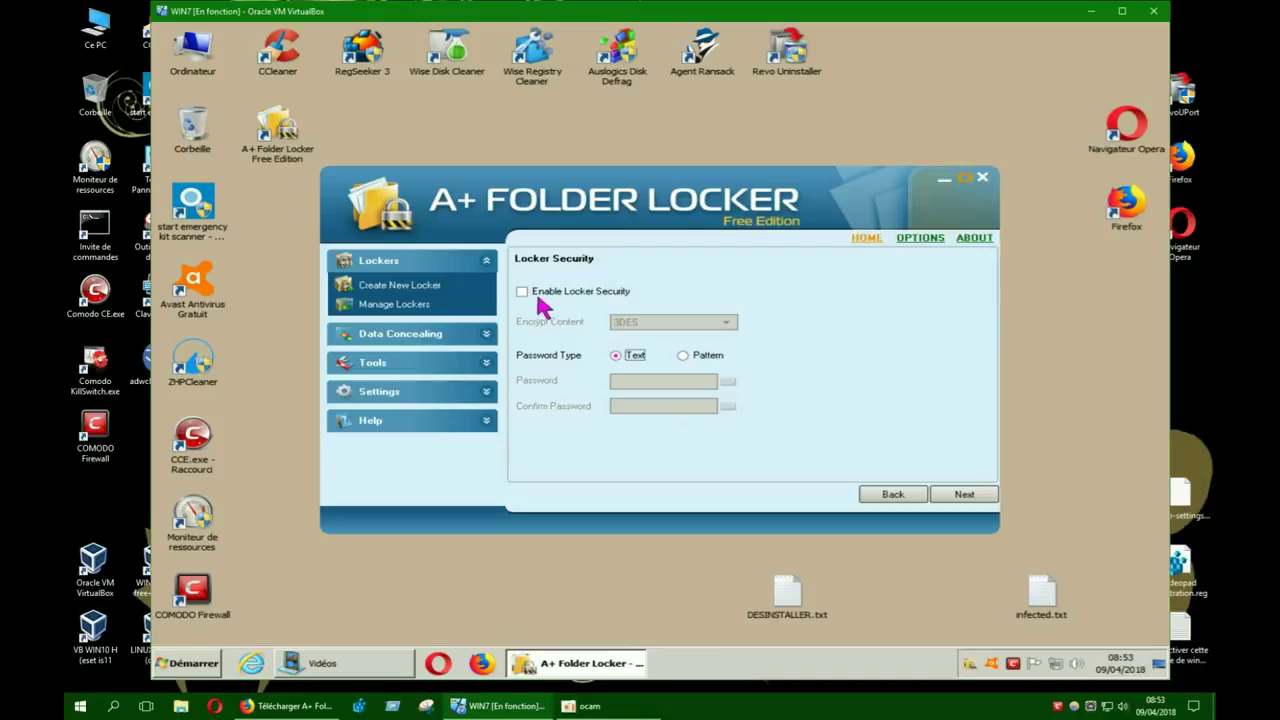
# - Try to create the locker with locker security and anti-hacking protection left disabled
pyautogui.click(952, 500)
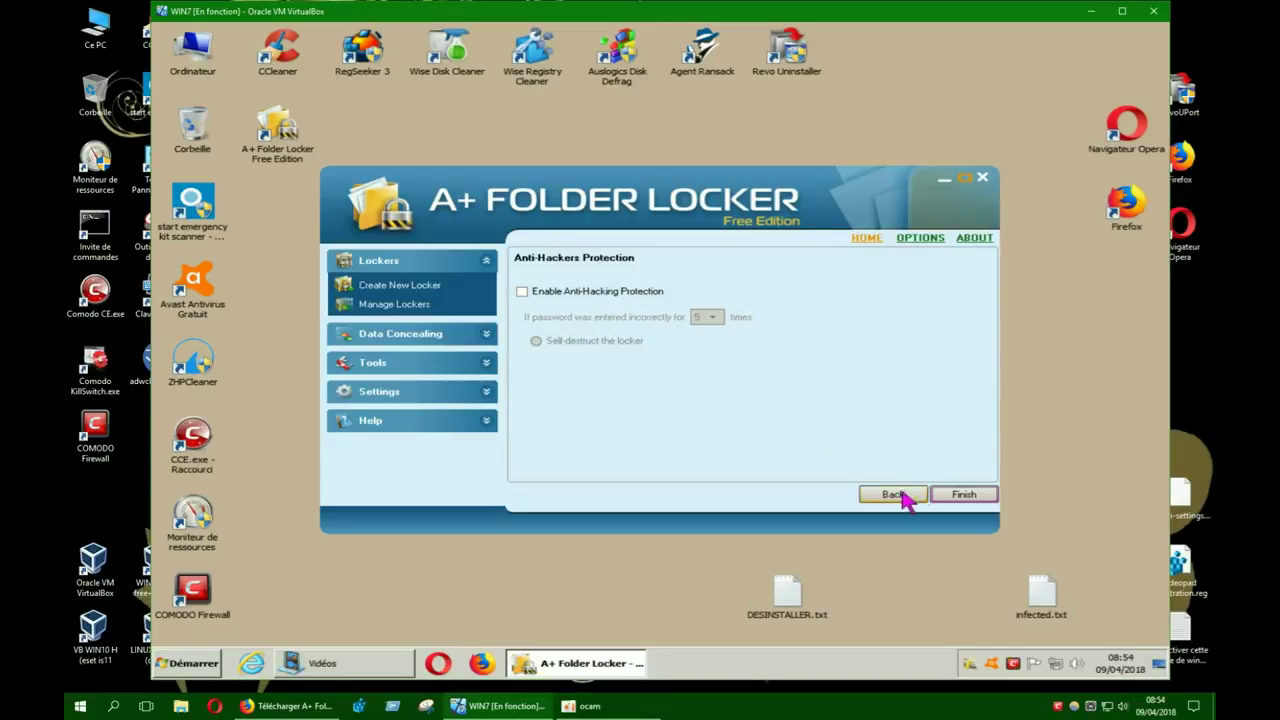
pyautogui.click(949, 498)
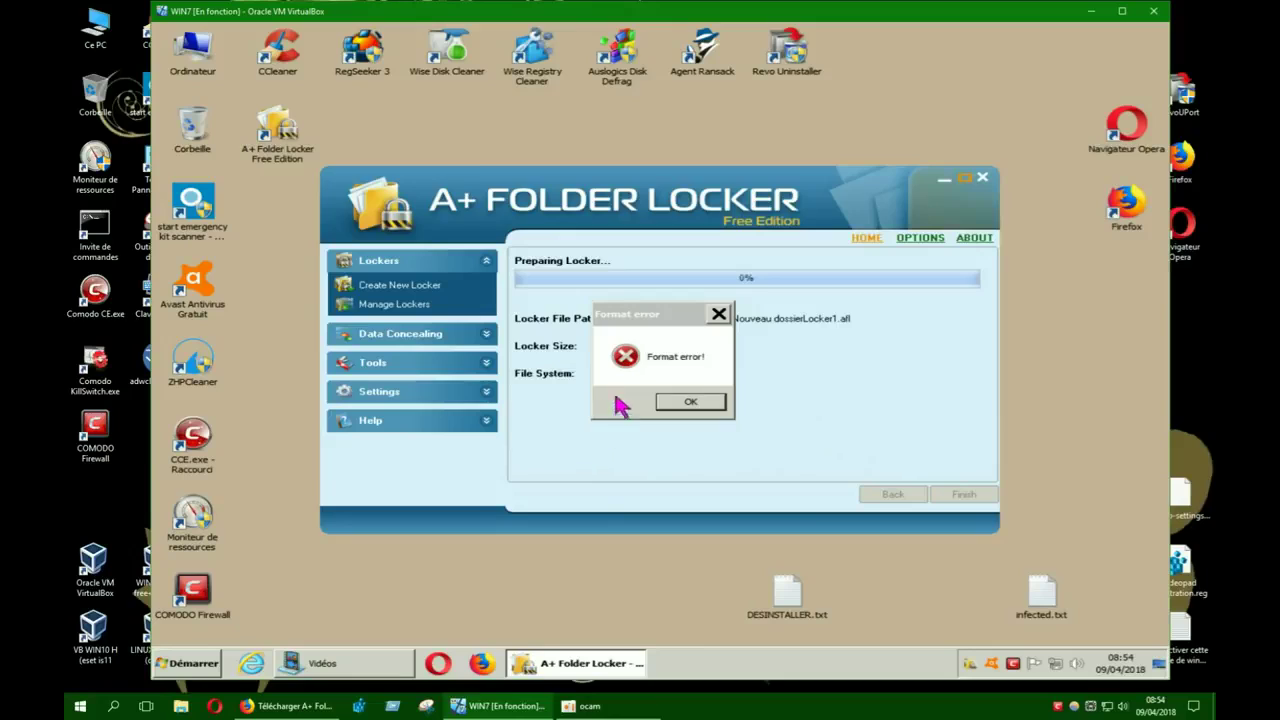
pyautogui.click(686, 403)
pyautogui.click(679, 402)
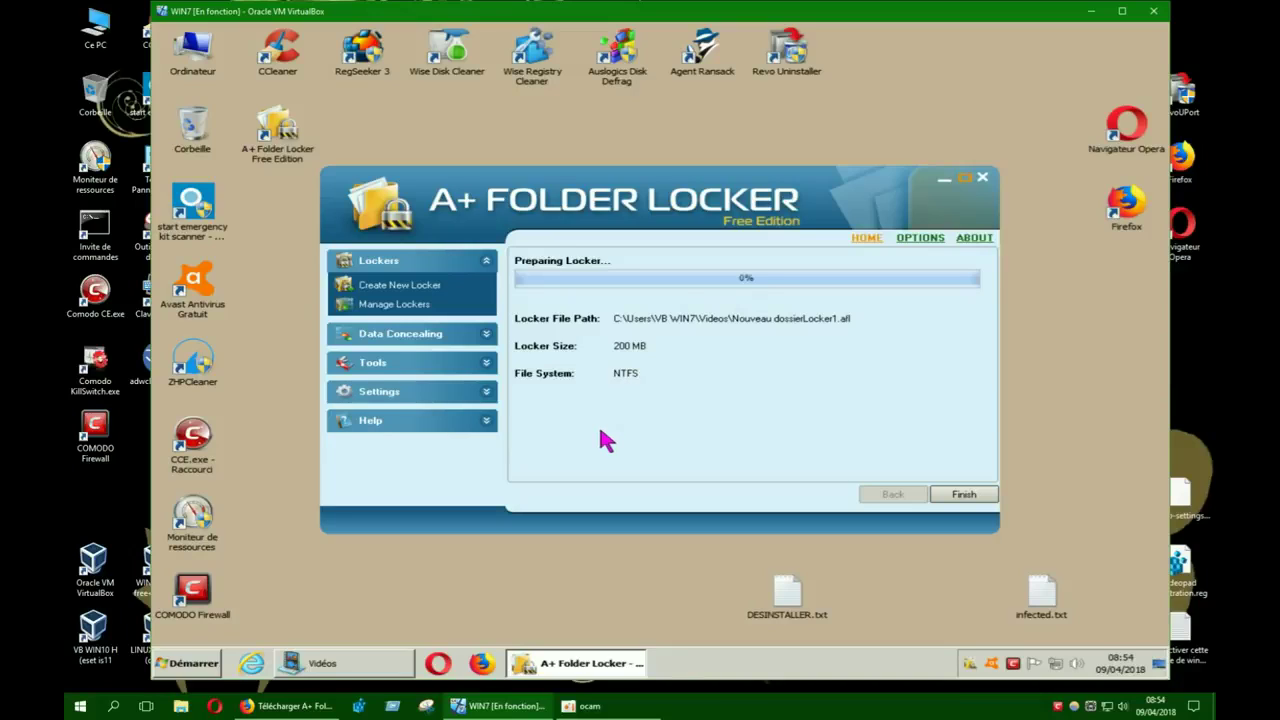
# - Check the Vidéos library for the created locker file, and close its window
pyautogui.click(388, 664)
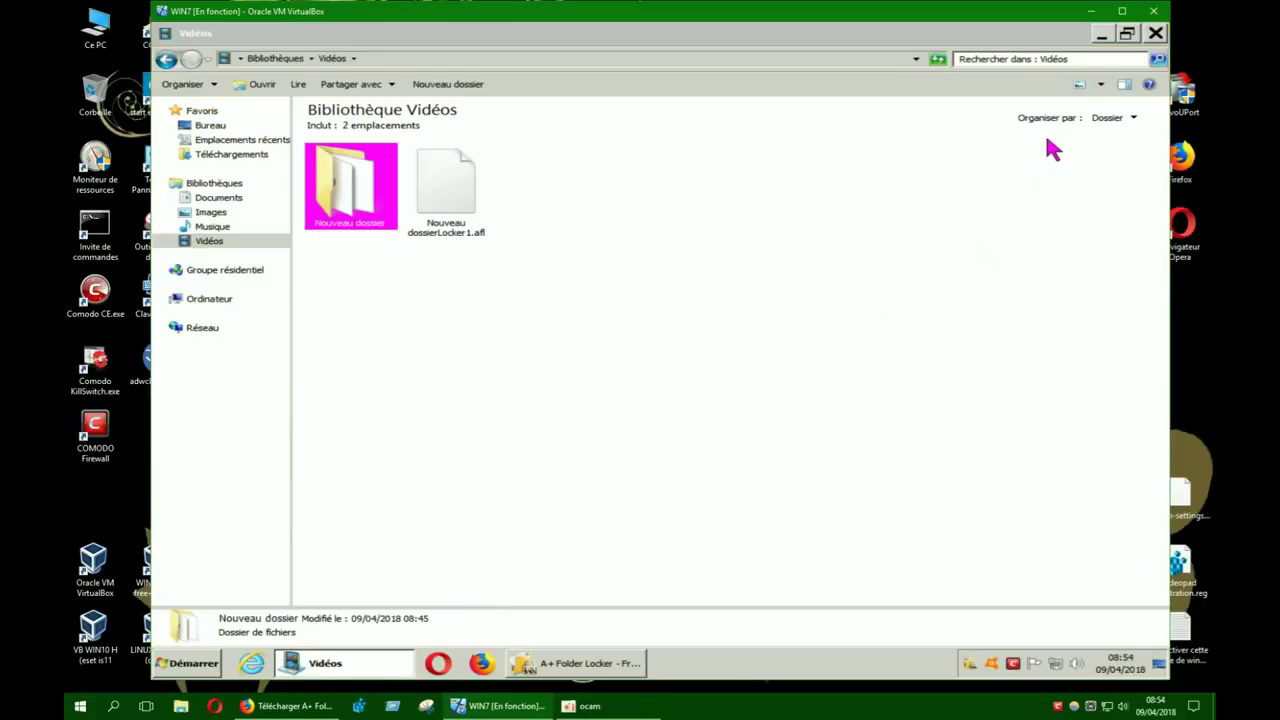
pyautogui.click(1155, 33)
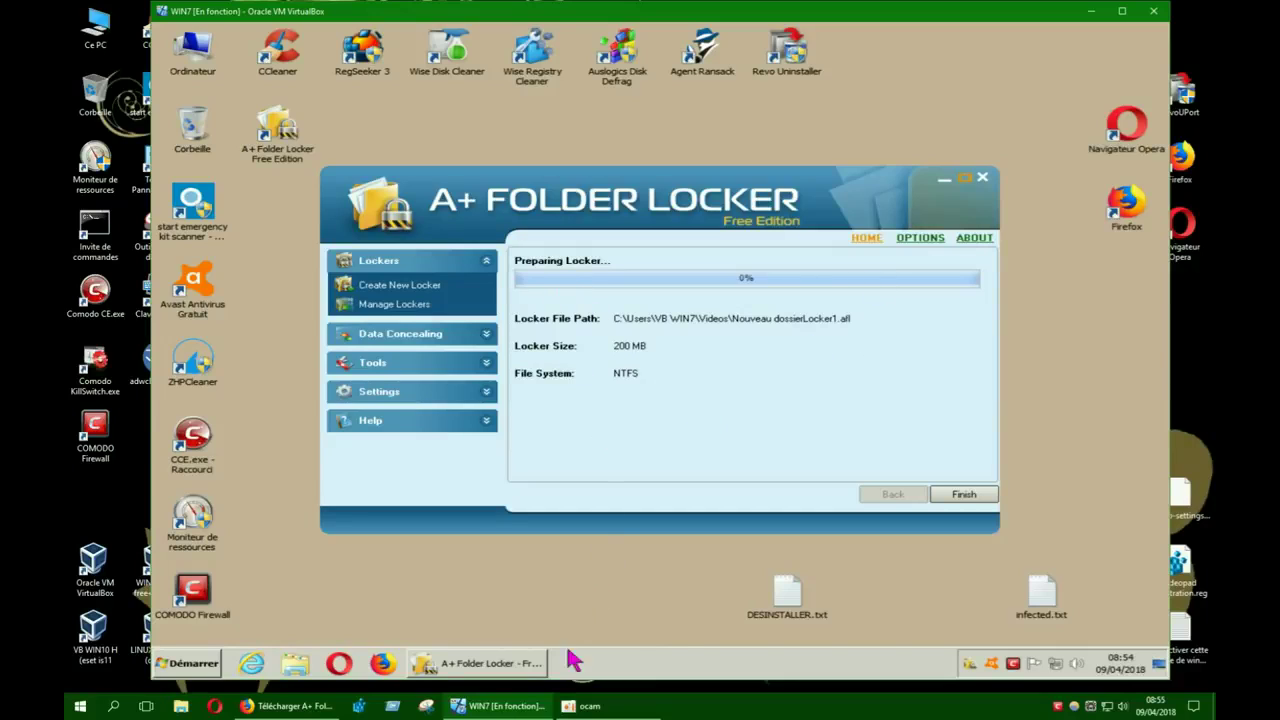
pyautogui.moveTo(593, 706)
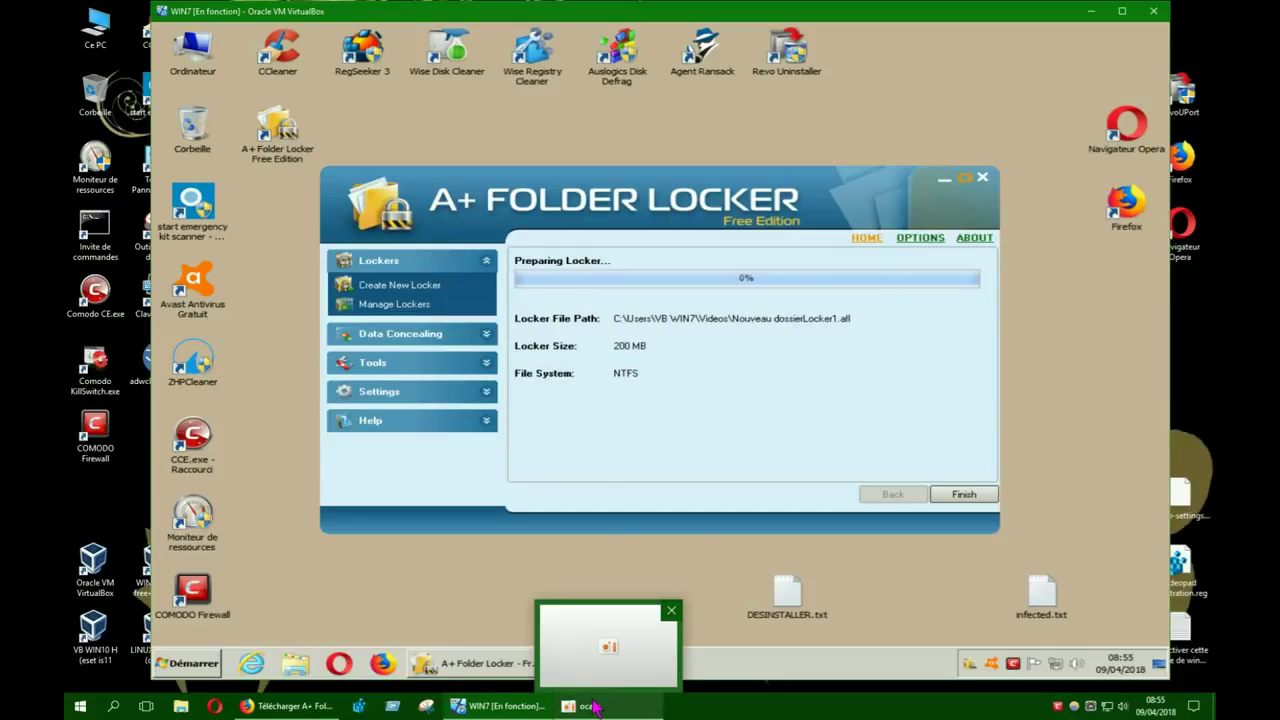
pyautogui.click(593, 706)
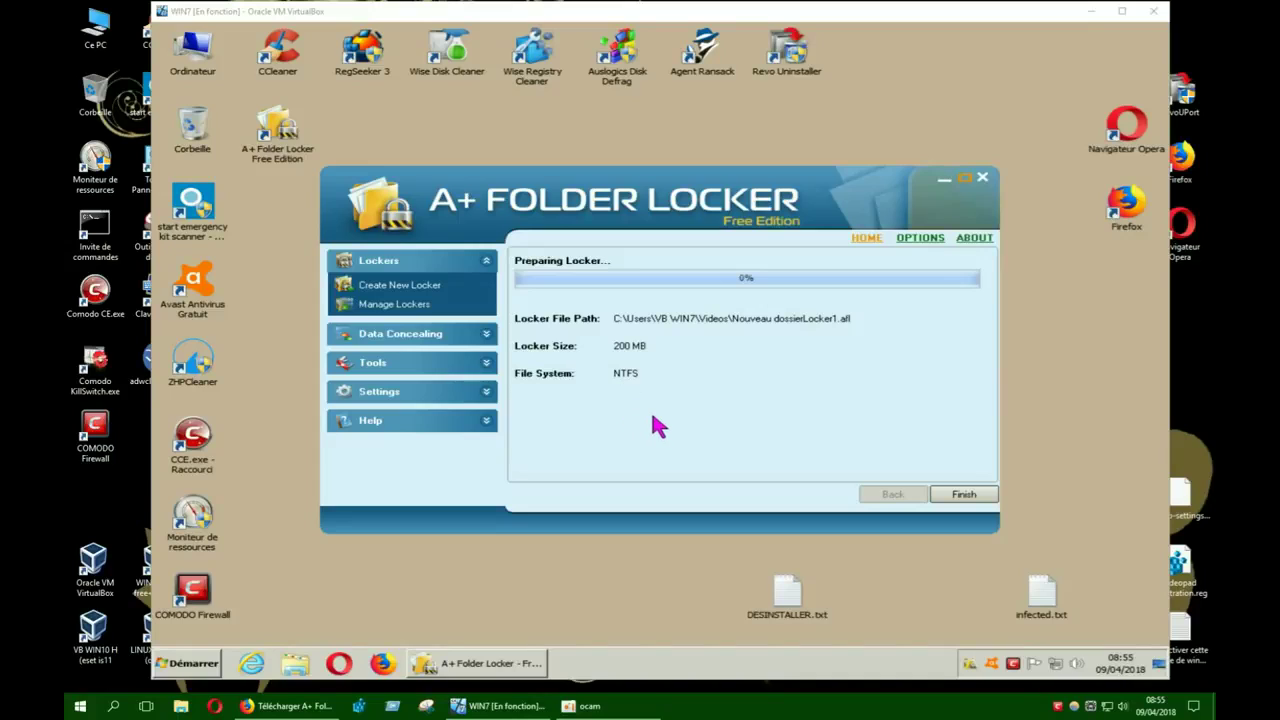
# - Finish the locker wizard, and close A+ Folder Locker while locking the locker that is still unlocked
pyautogui.click(963, 495)
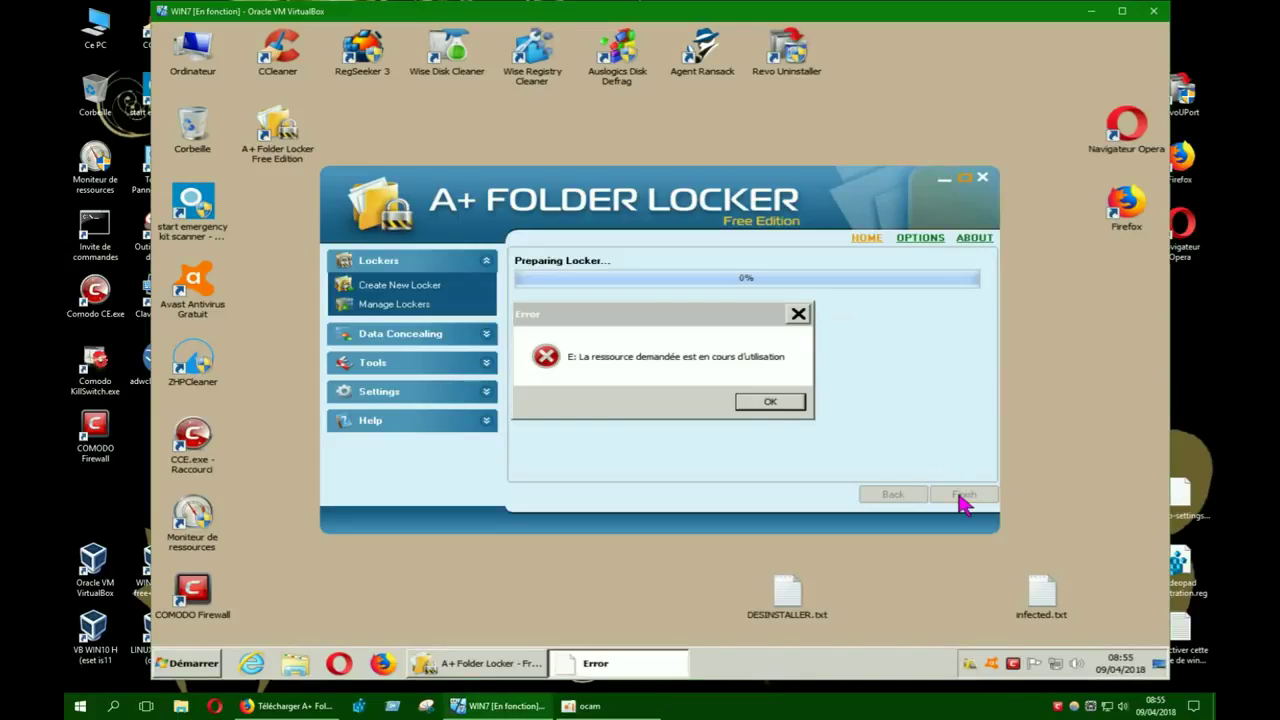
pyautogui.click(770, 403)
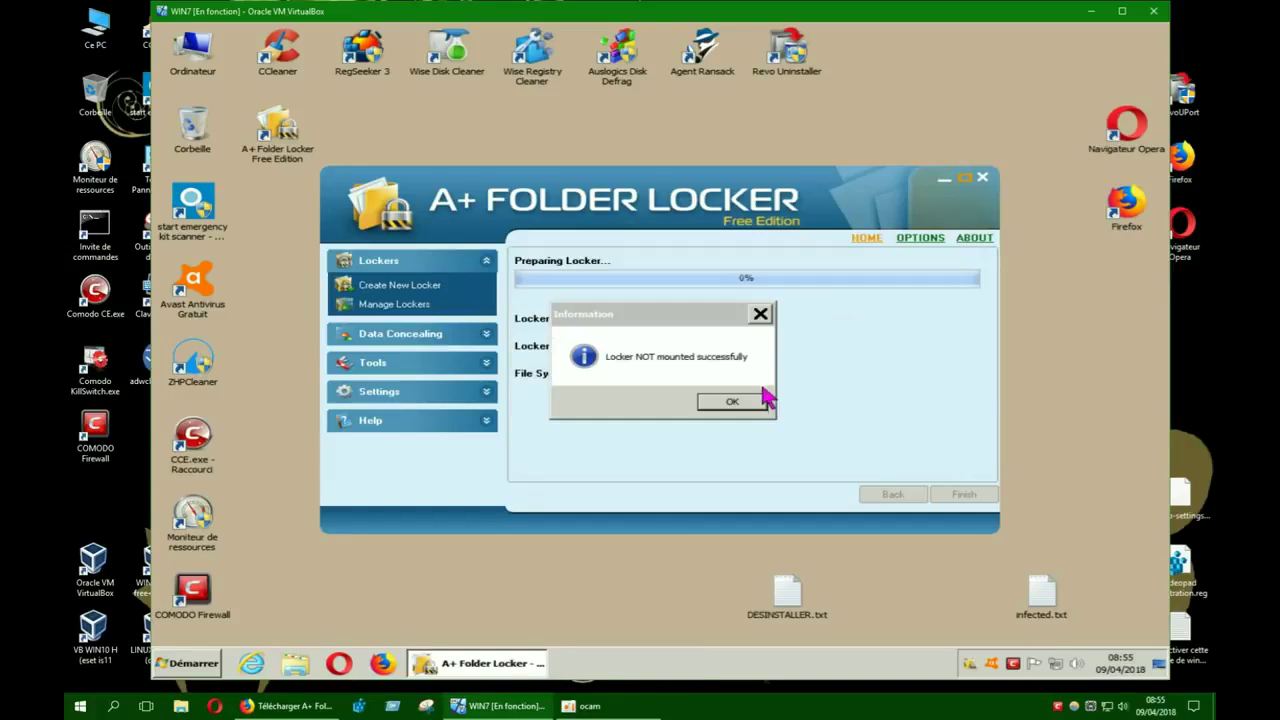
pyautogui.click(713, 401)
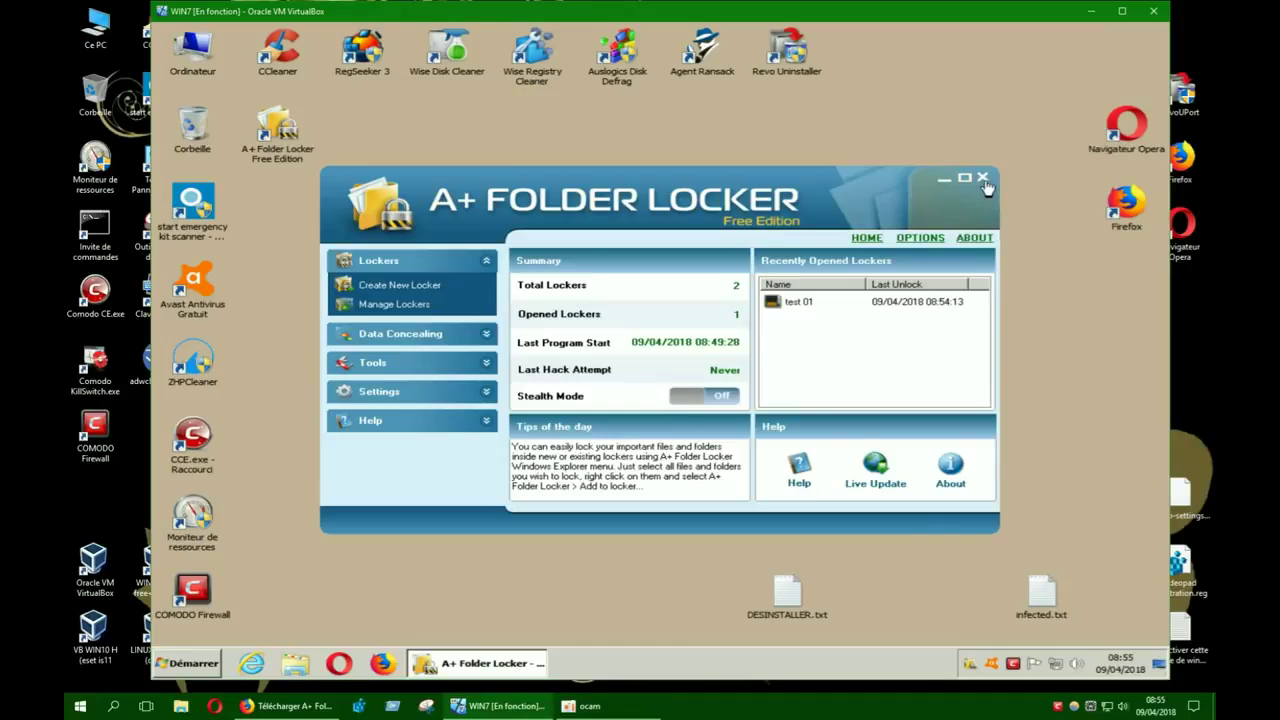
pyautogui.click(983, 180)
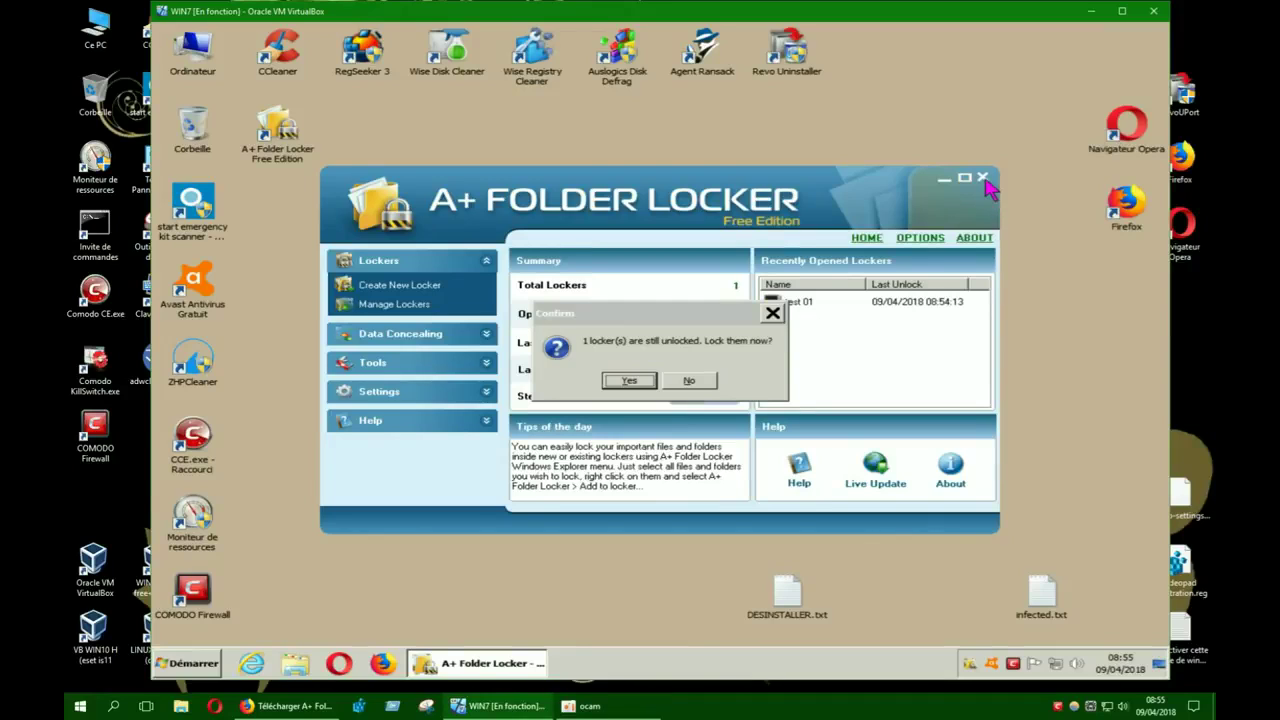
pyautogui.click(624, 384)
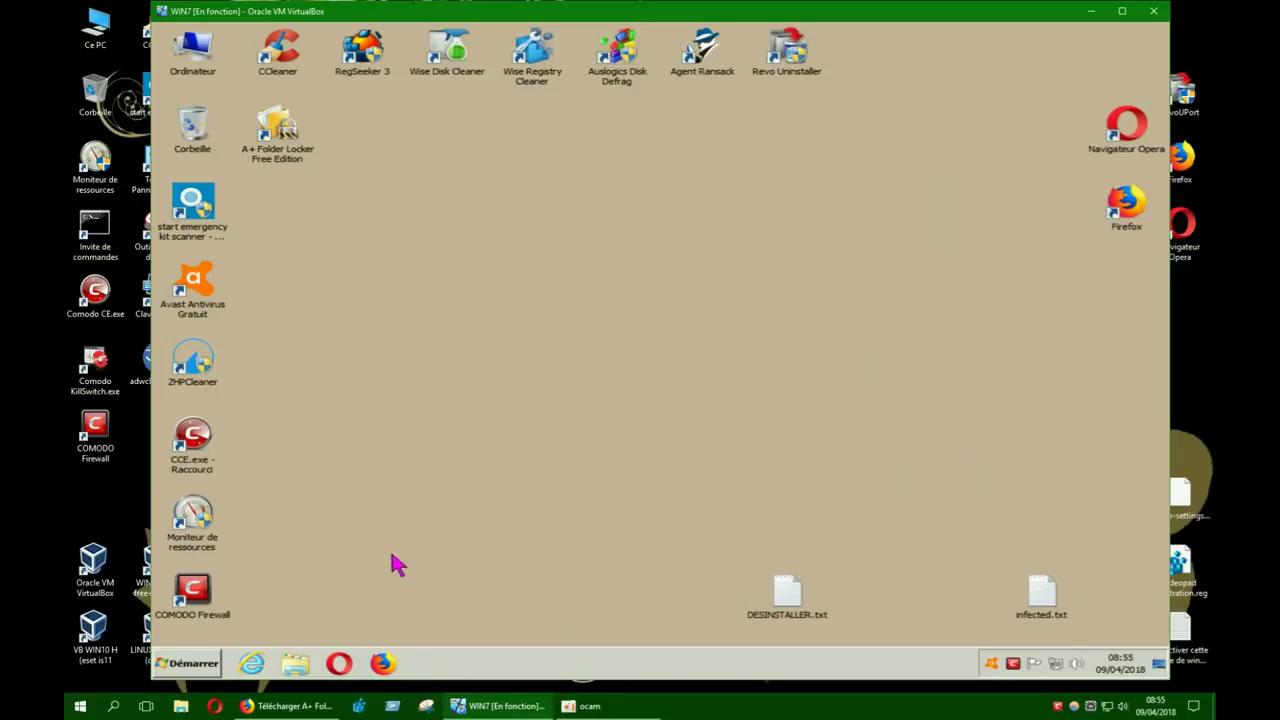
# - Delete the locker file Nouveau dossierLocker1.afl from the Vidéos library, and check the contents of Nouveau dossier
pyautogui.click(296, 663)
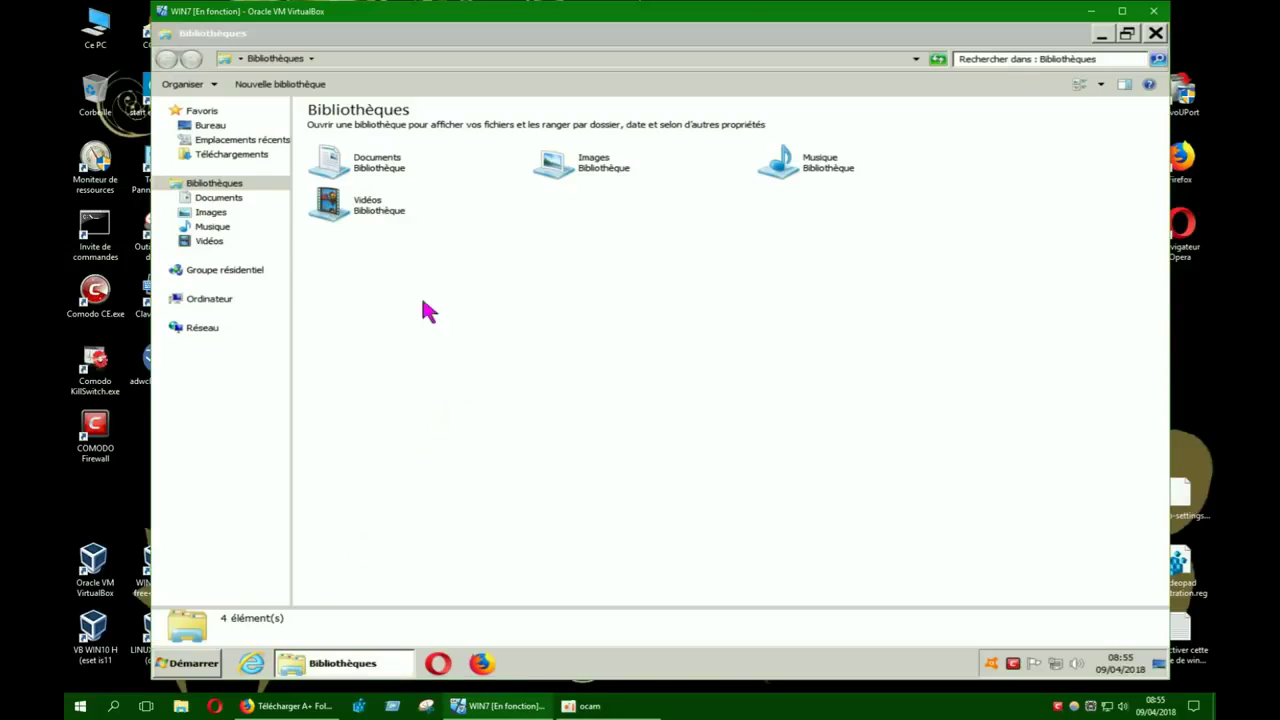
pyautogui.doubleClick(366, 215)
pyautogui.rightClick(444, 230)
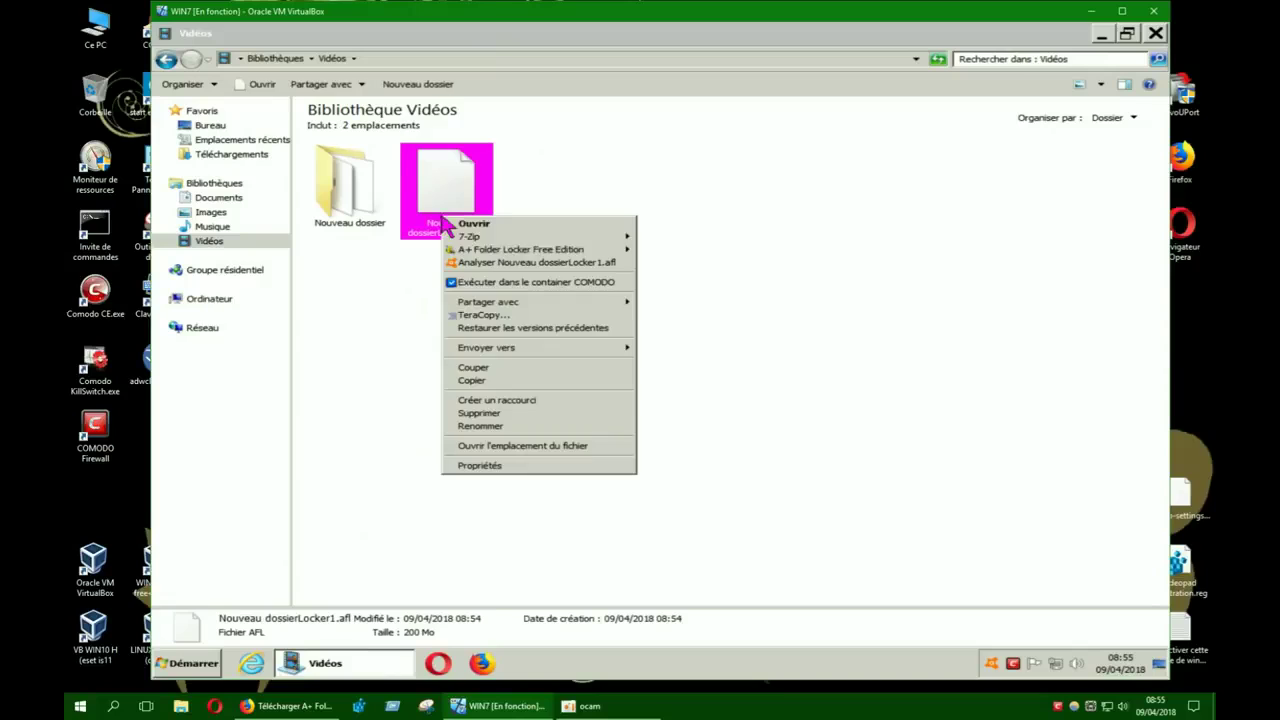
pyautogui.click(491, 418)
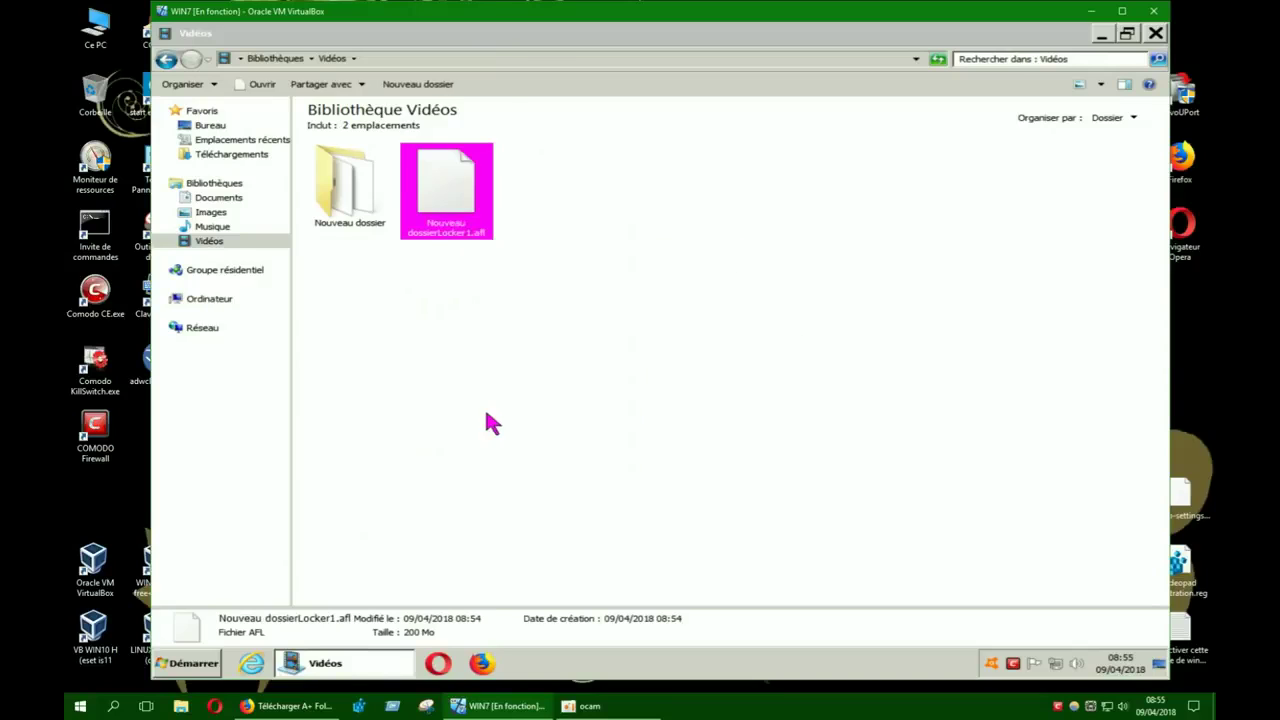
pyautogui.doubleClick(352, 213)
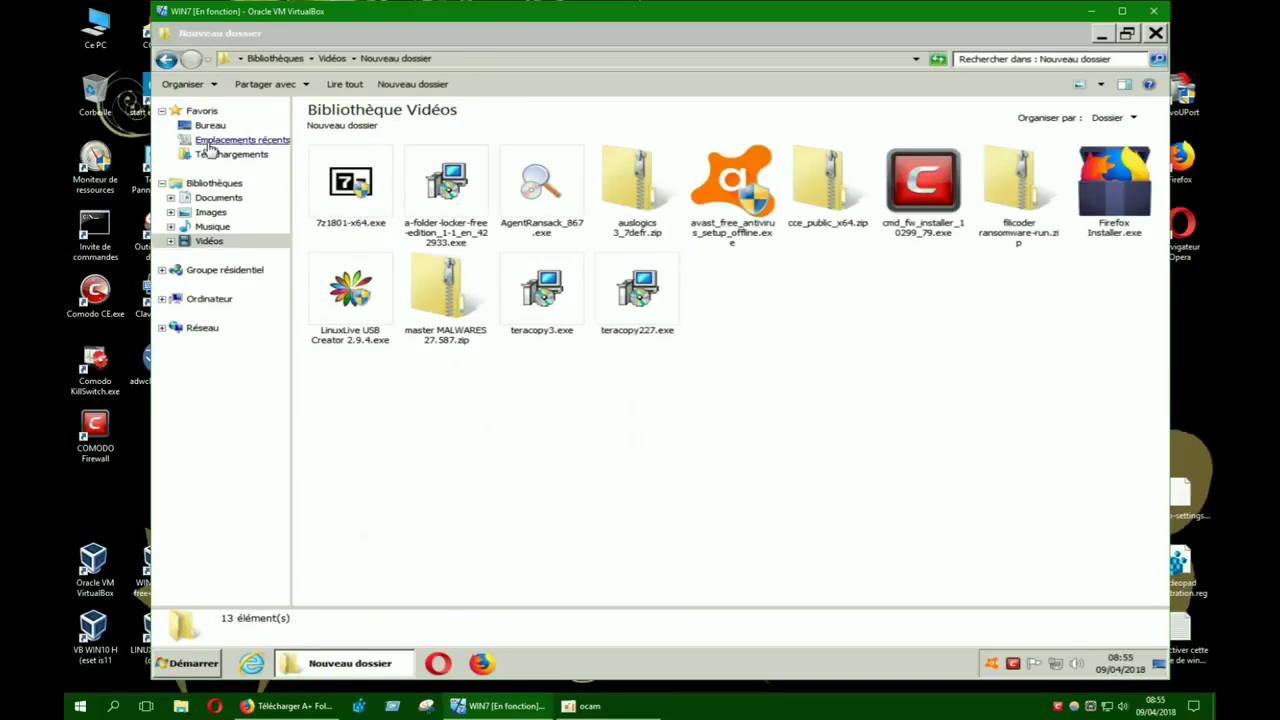
pyautogui.click(166, 59)
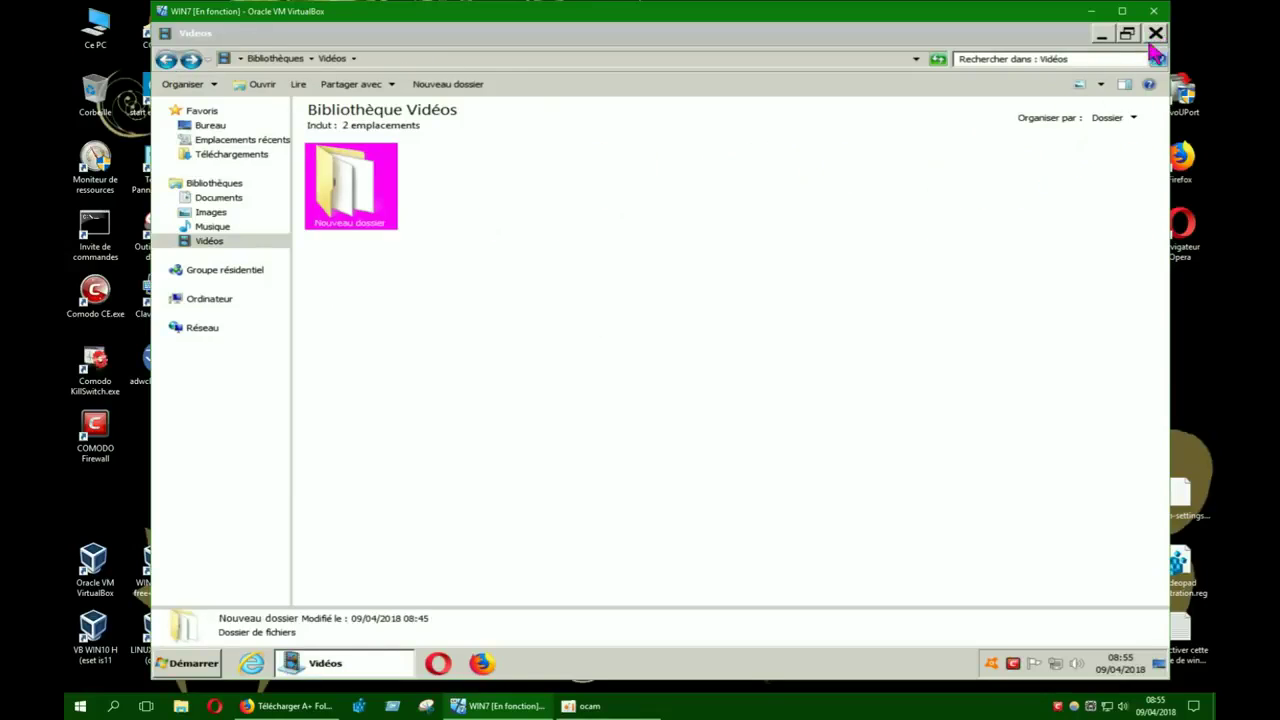
# - Minimize the Vidéos window, and empty the Recycle Bin to permanently delete the locker file
pyautogui.click(1101, 36)
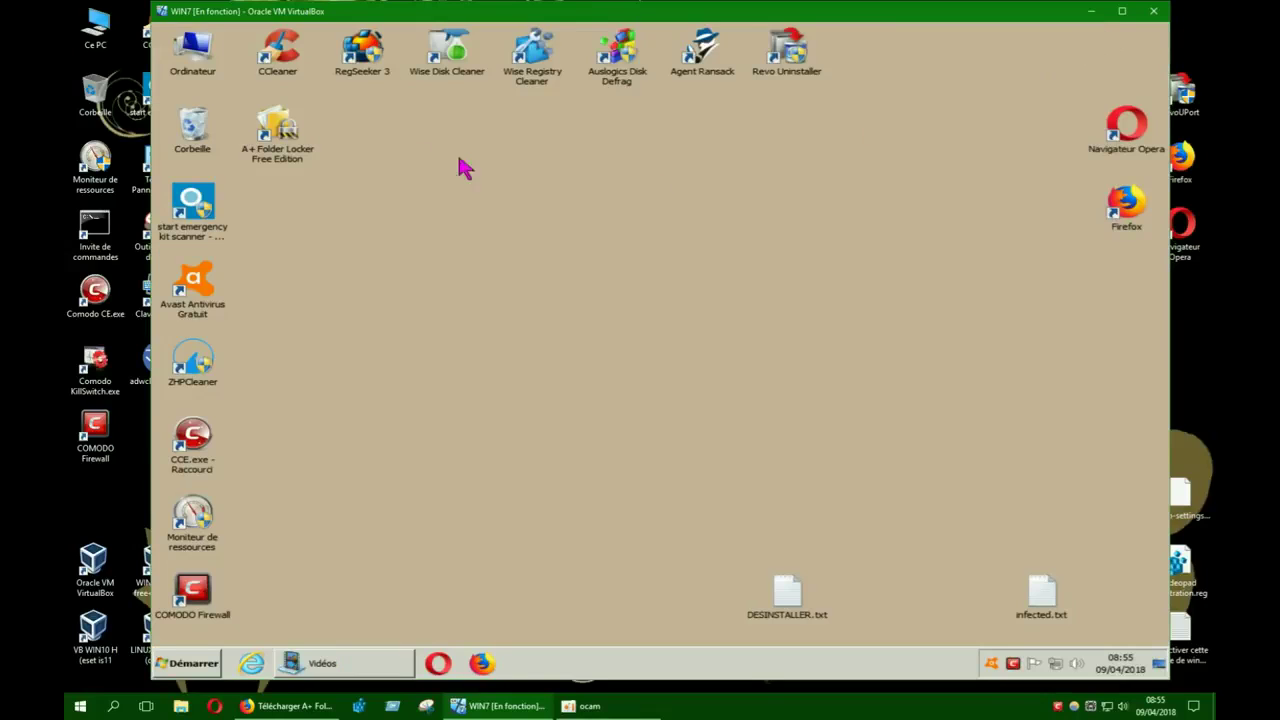
pyautogui.rightClick(205, 125)
pyautogui.click(234, 136)
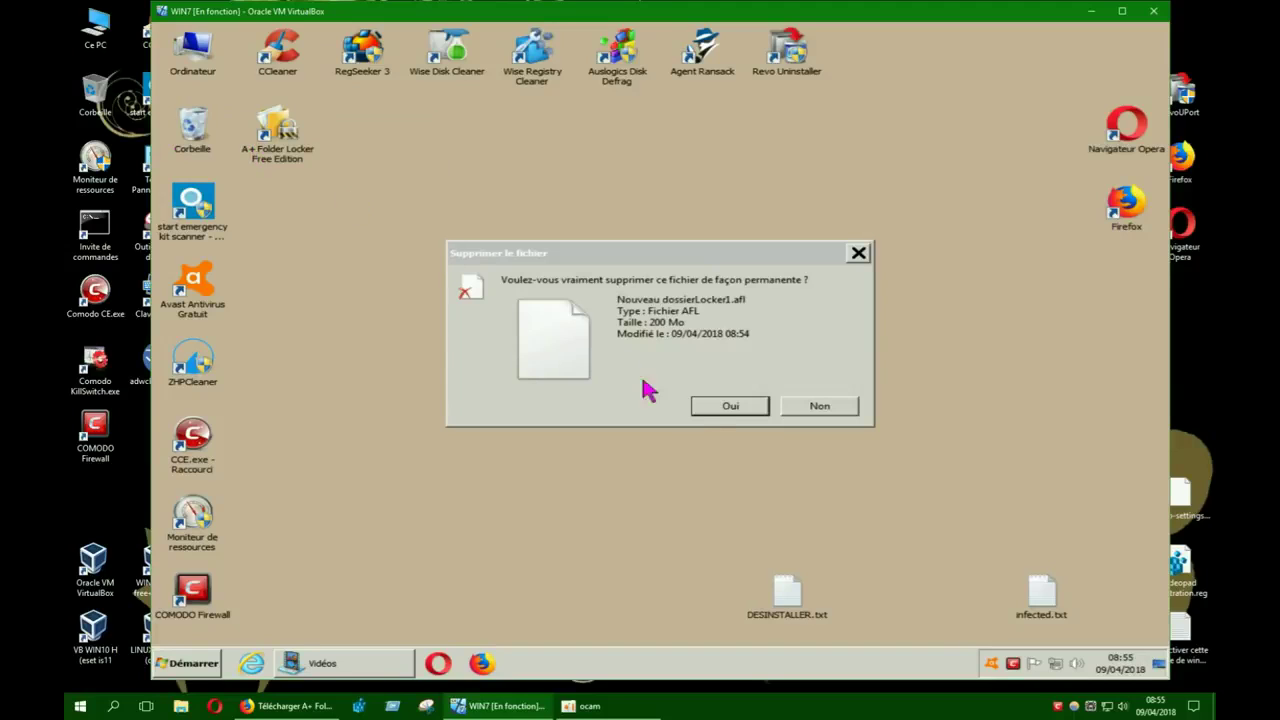
pyautogui.click(724, 408)
# - Start adding Nouveau dossier from the Vidéos library to a locker with A+ Folder Locker Free Edition
pyautogui.click(386, 663)
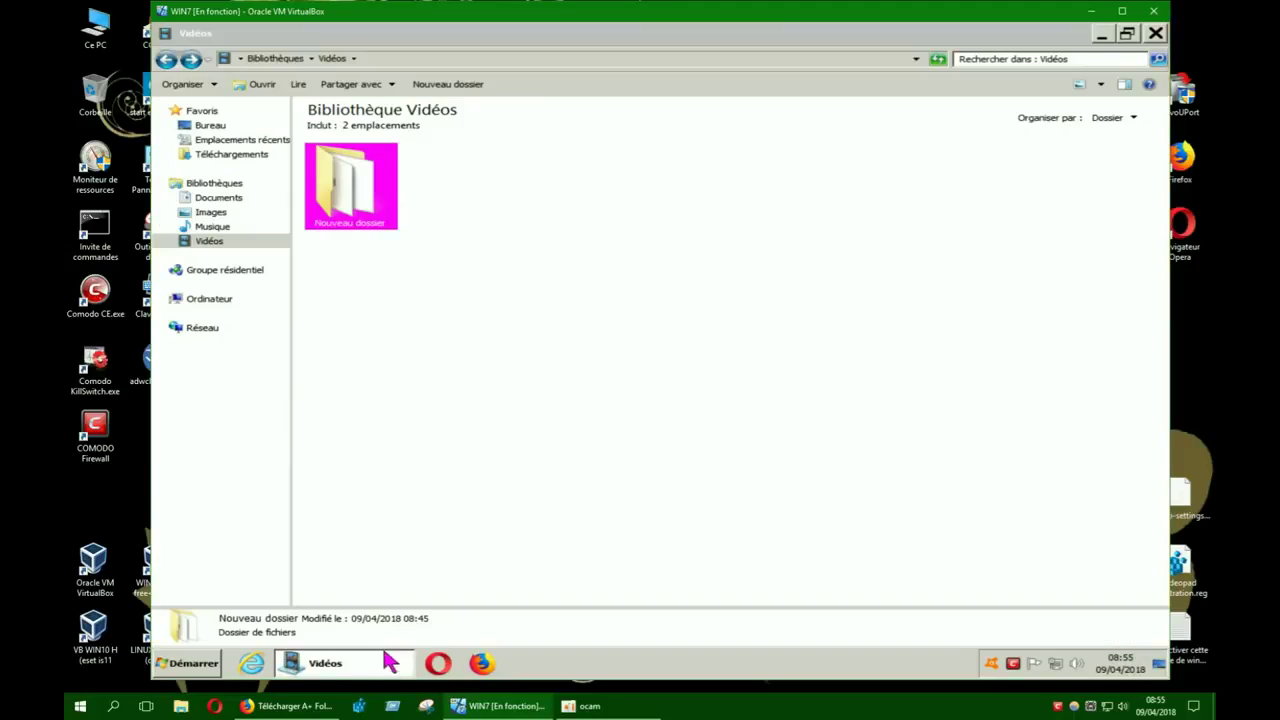
pyautogui.rightClick(363, 197)
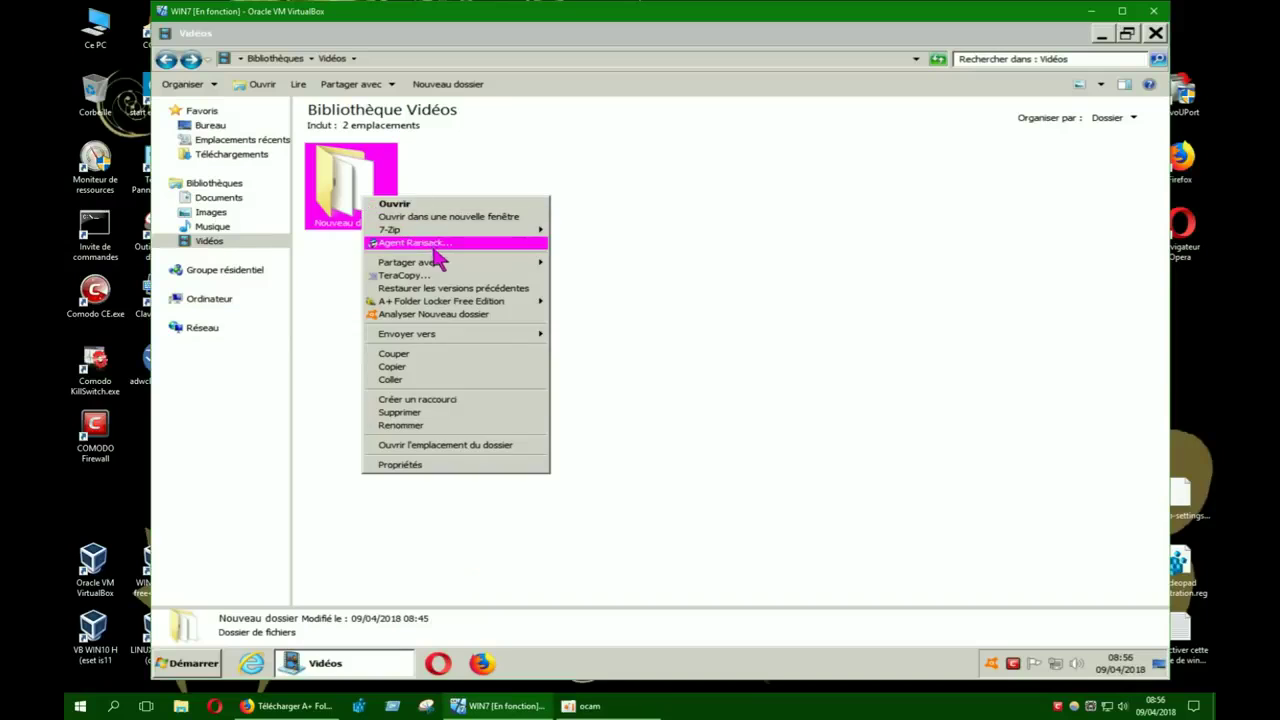
pyautogui.moveTo(443, 301)
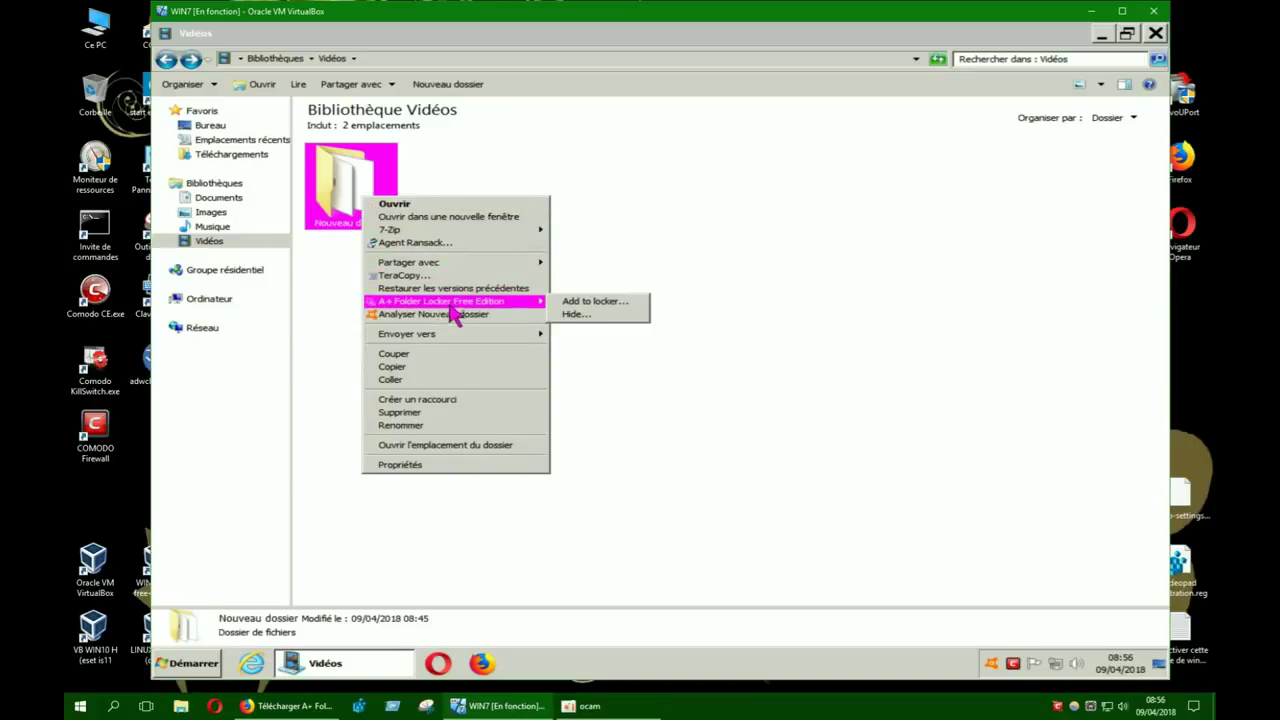
pyautogui.click(578, 301)
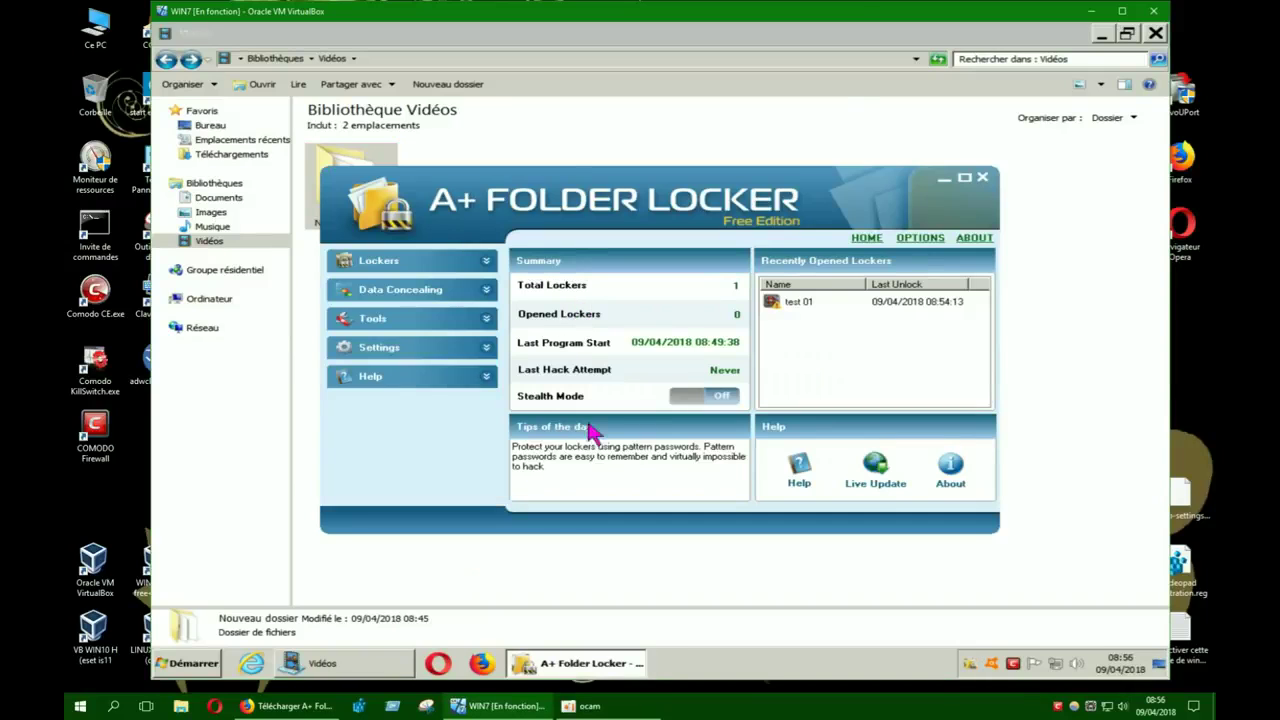
# - Remove the test 01 entry from the recently opened lockers list
pyautogui.click(804, 309)
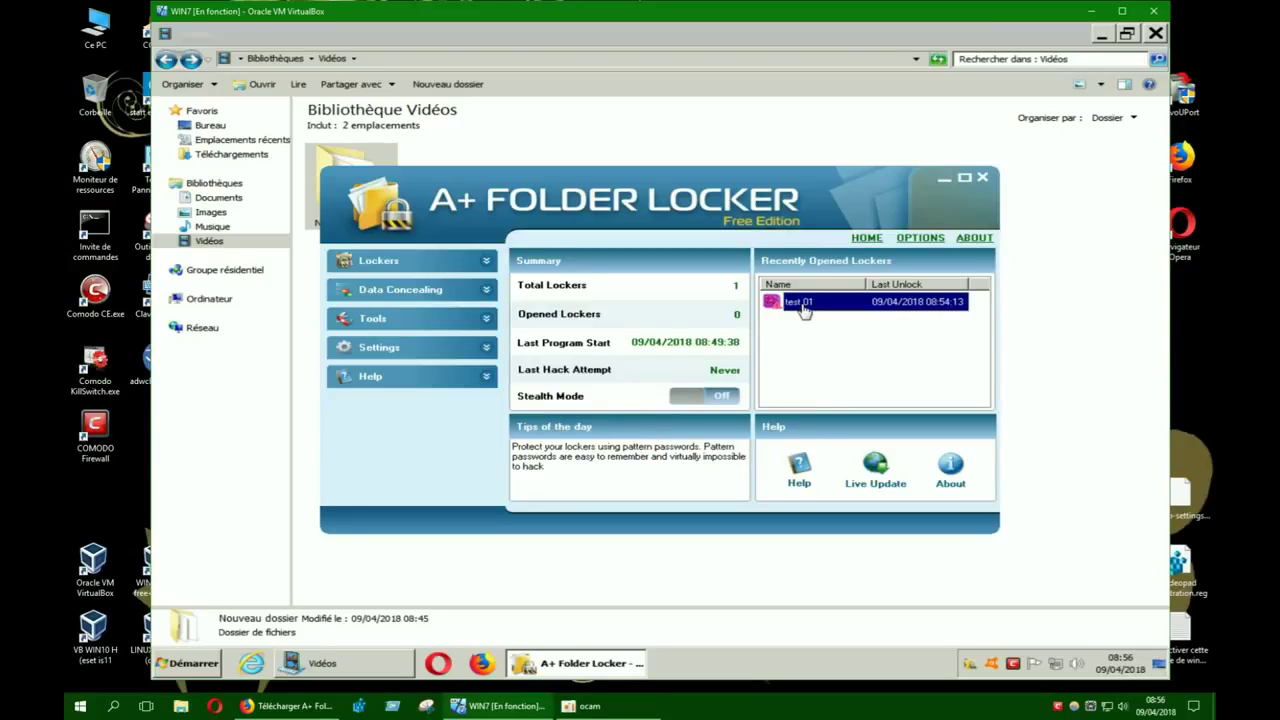
pyautogui.rightClick(802, 314)
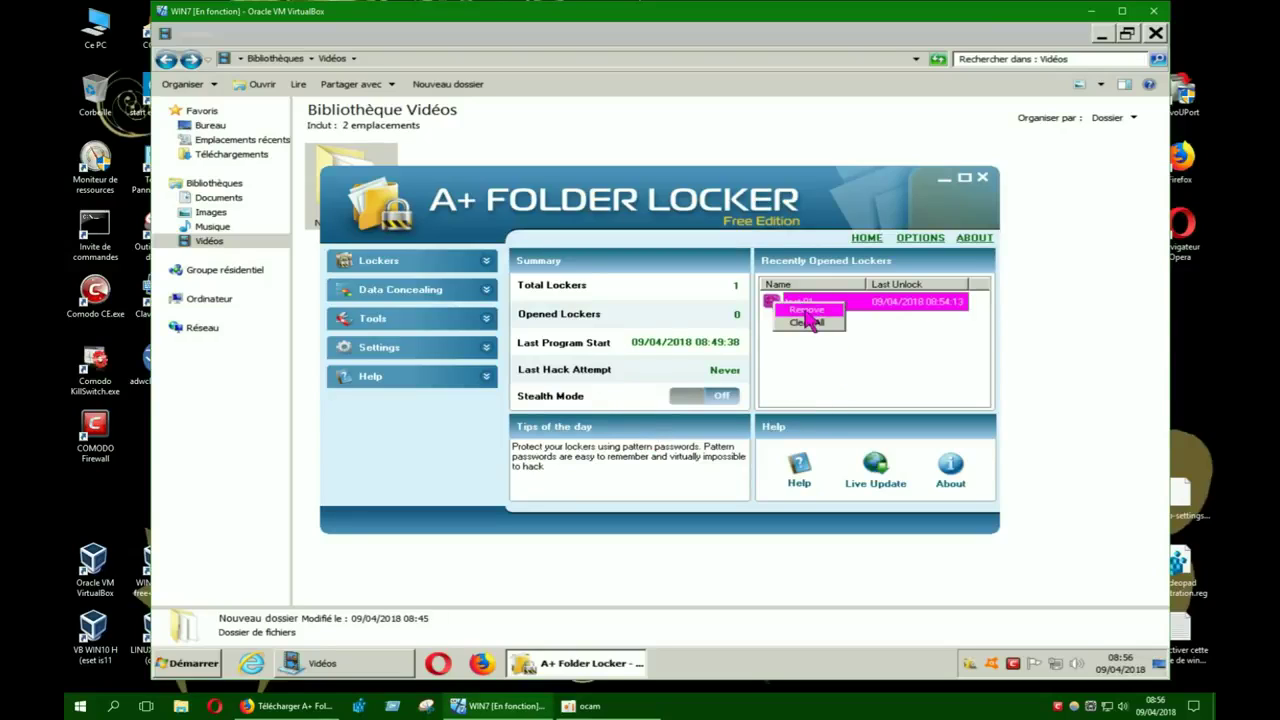
pyautogui.click(806, 311)
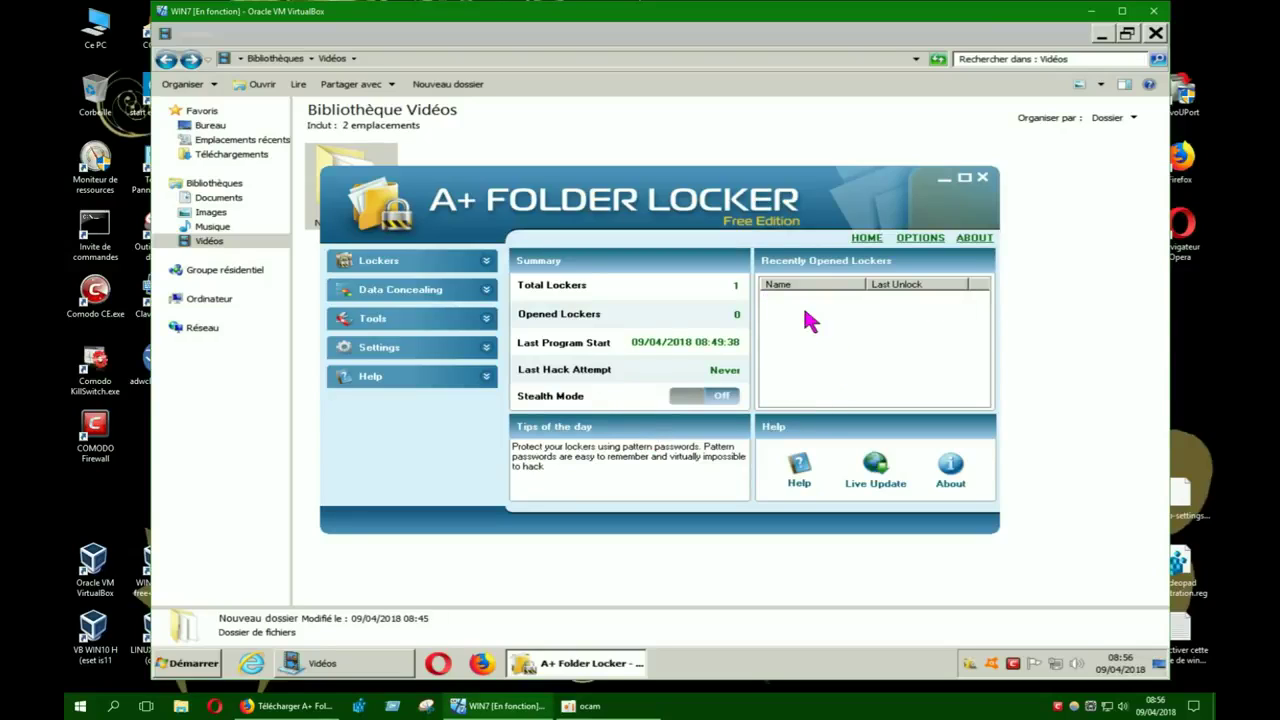
# - Set up a new Personal locker named TEST 01 in the Documents folder with a size of 200 MB
pyautogui.click(484, 262)
pyautogui.click(435, 289)
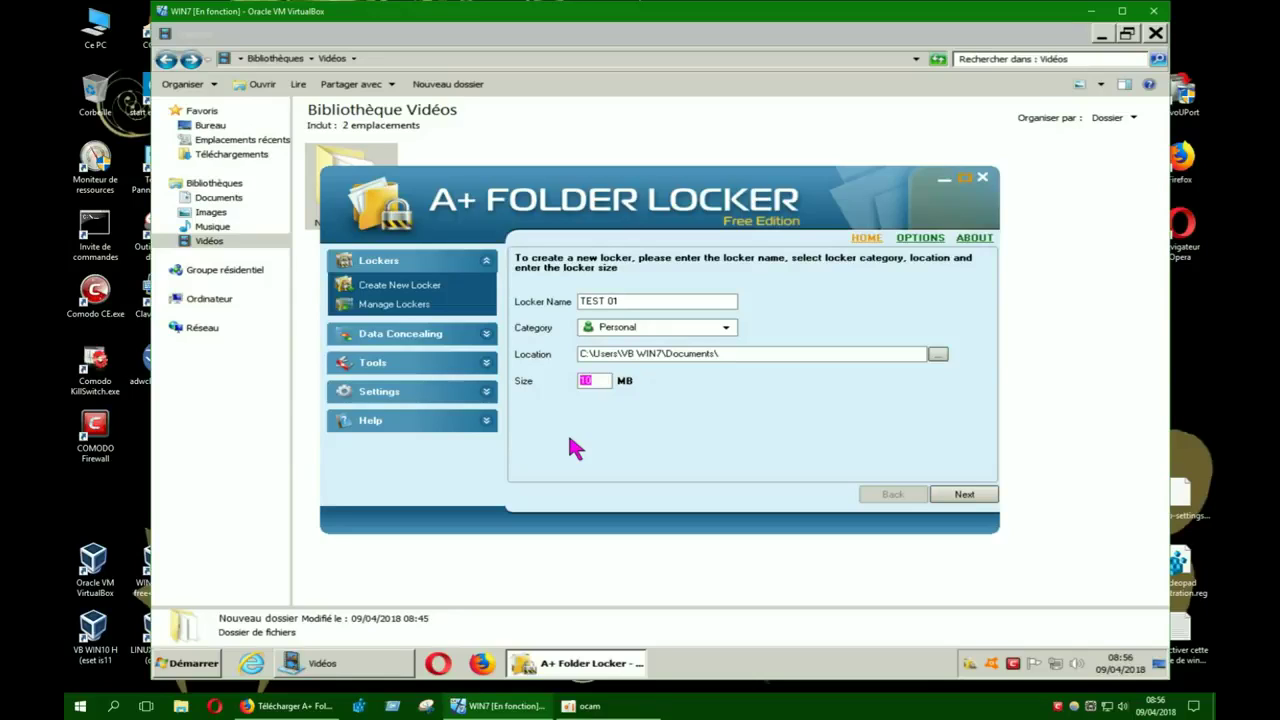
pyautogui.write('700')
pyautogui.click(962, 493)
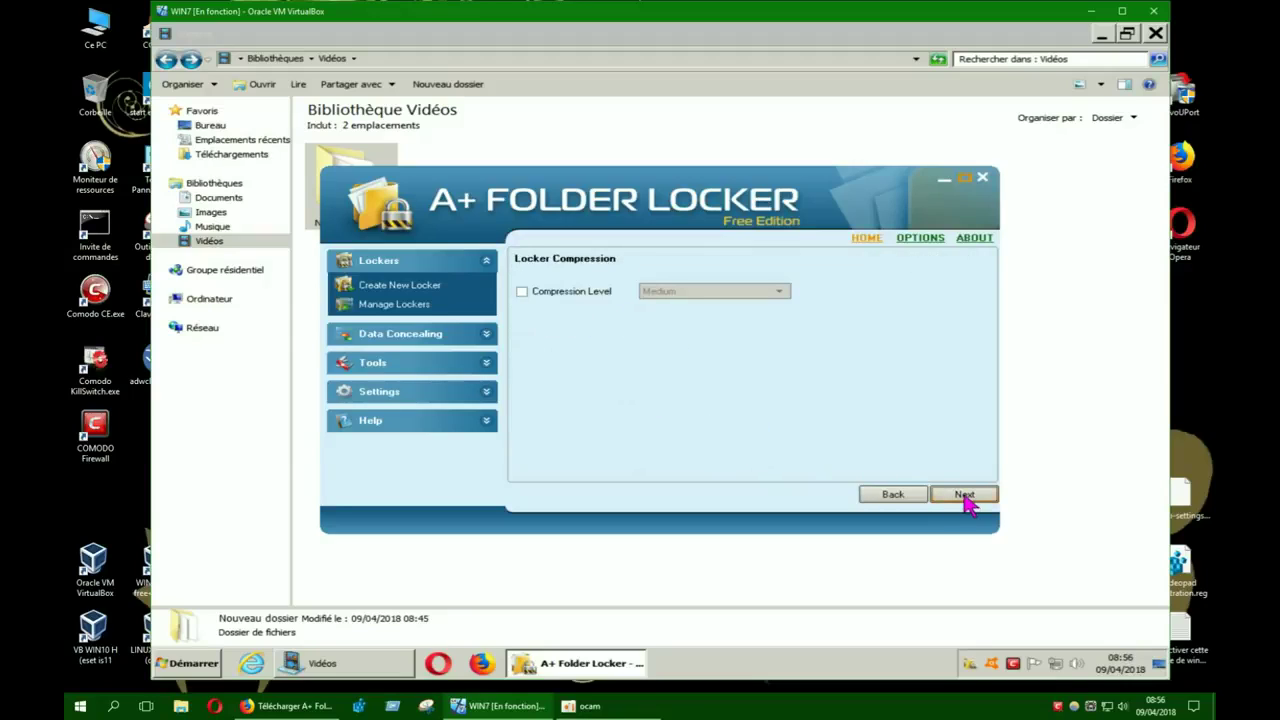
# - Create the locker with compression, locker security and anti-hacking protection disabled, and close the locker drive's window and creation message
pyautogui.click(964, 500)
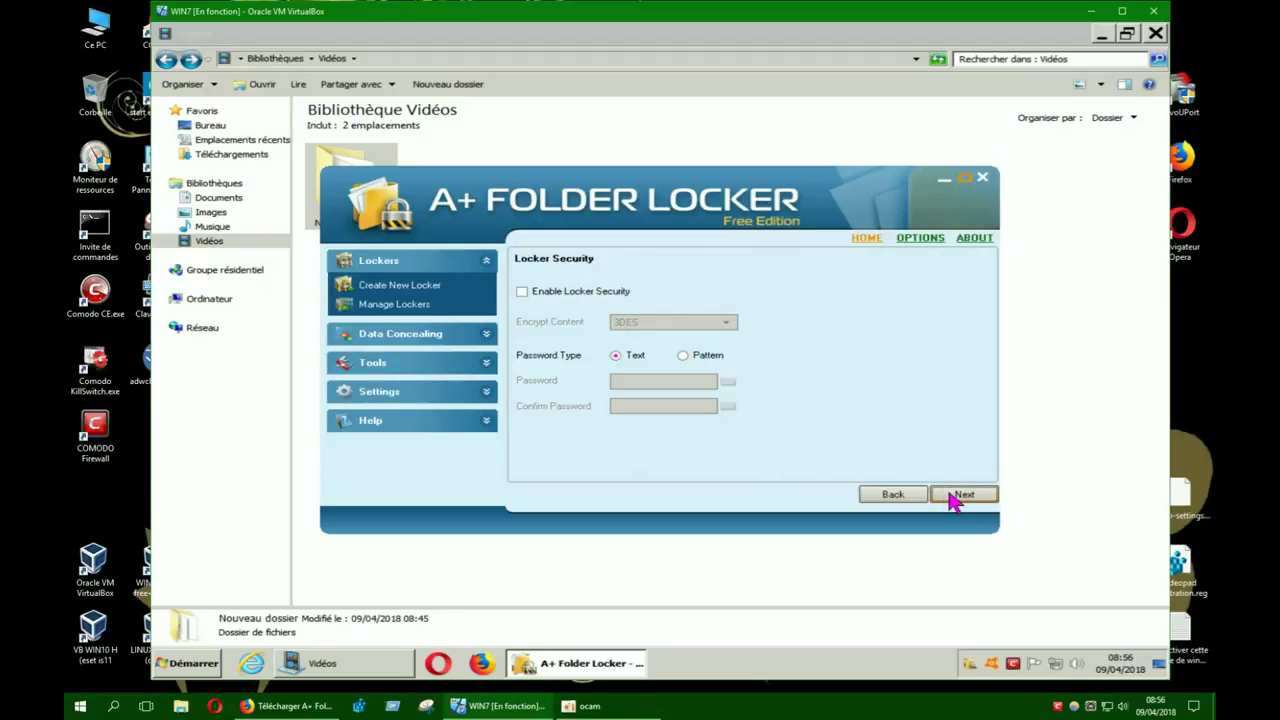
pyautogui.click(955, 495)
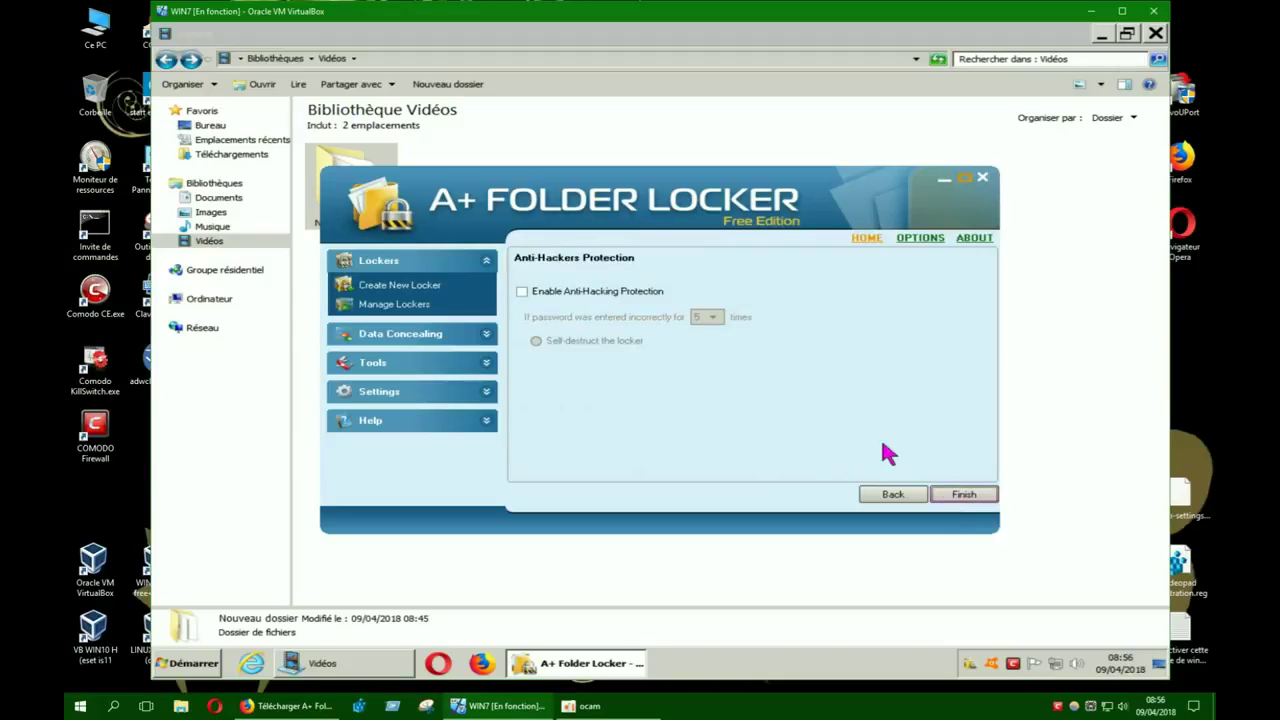
pyautogui.click(956, 500)
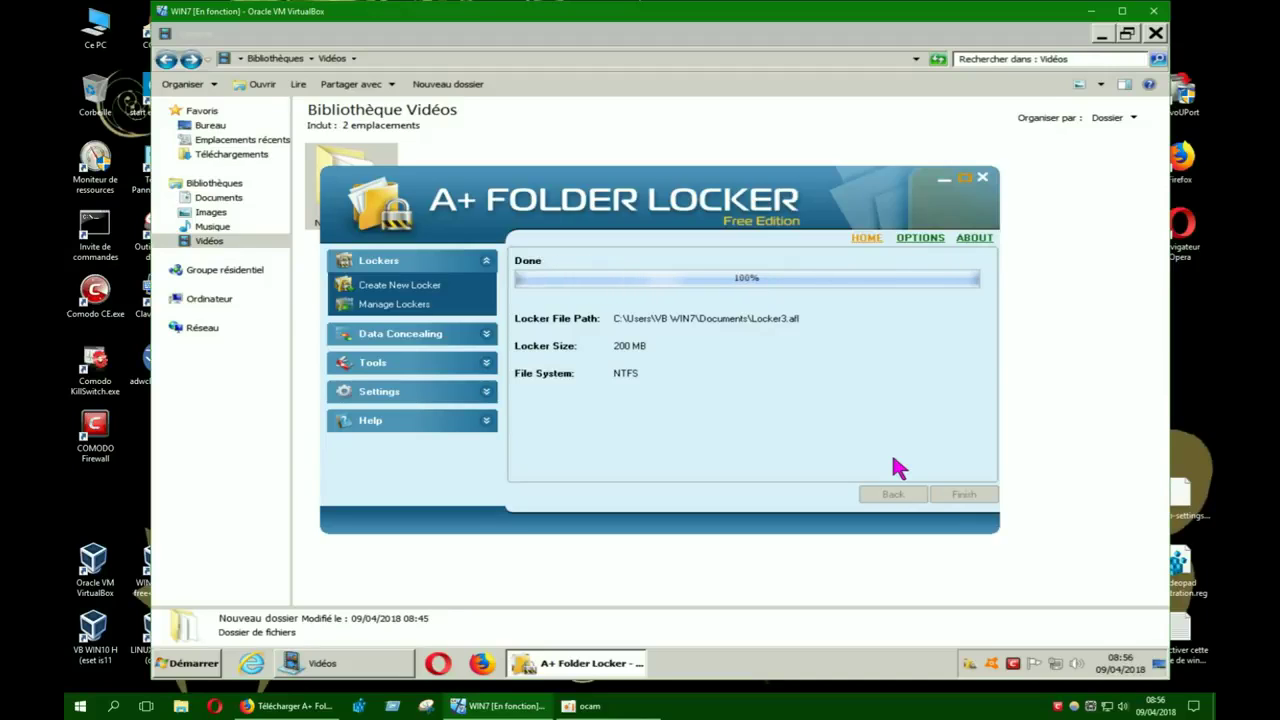
pyautogui.press('Return')
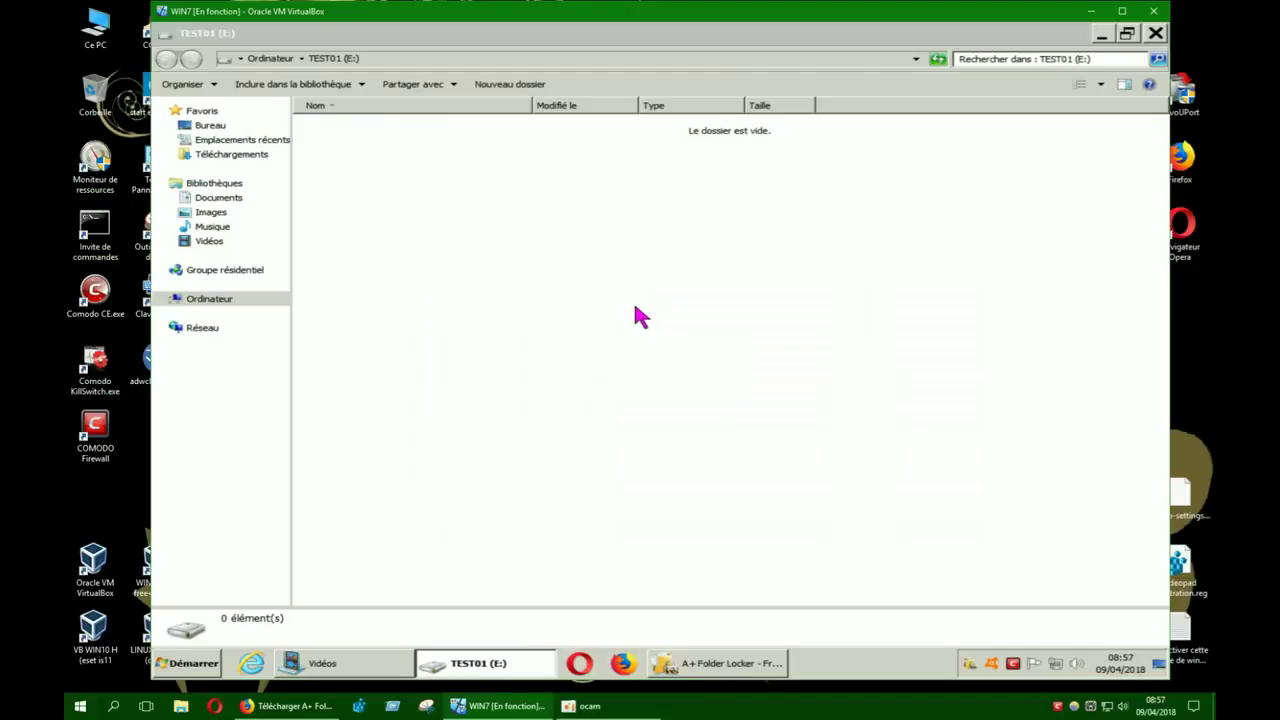
pyautogui.click(1155, 33)
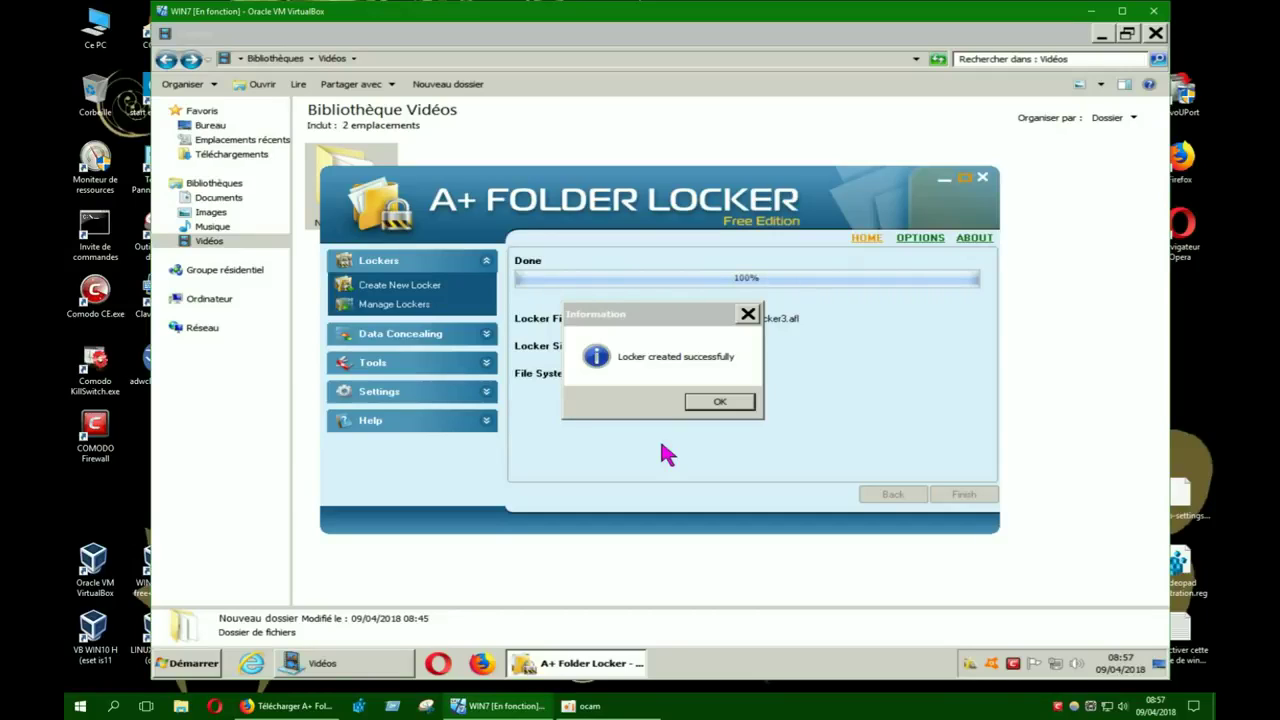
pyautogui.click(717, 403)
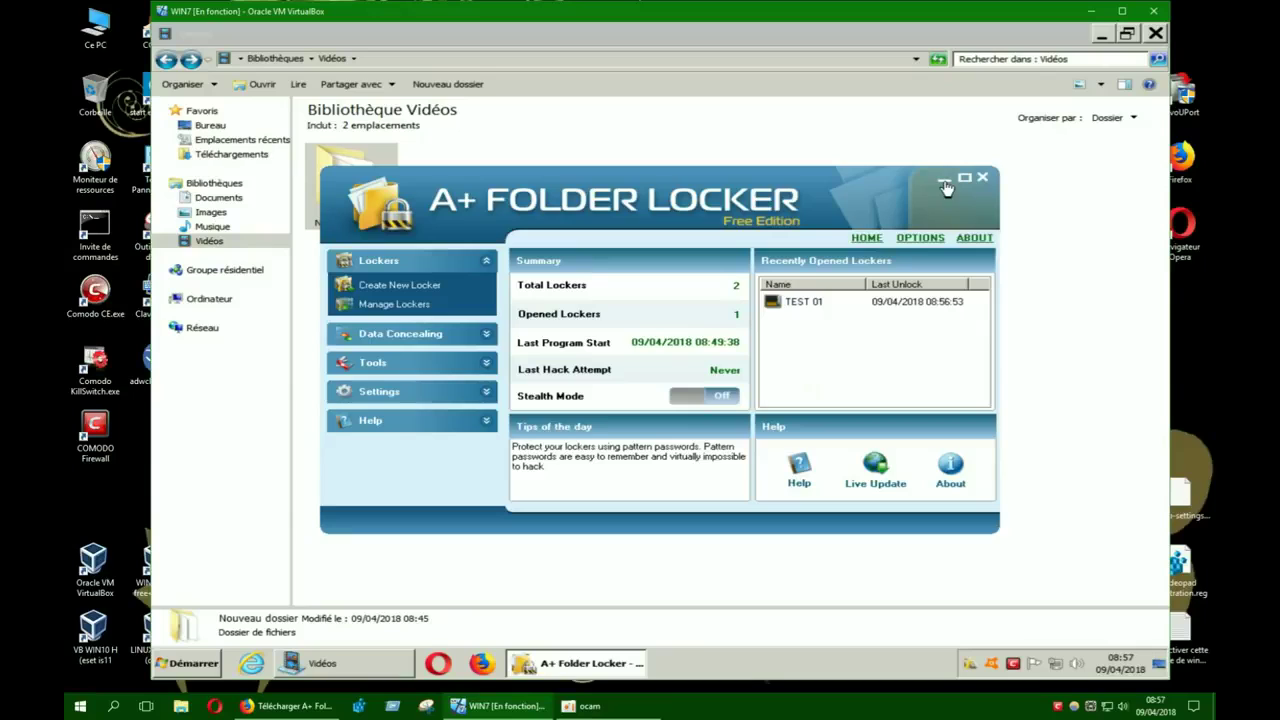
# - Check the Vidéos library and the contents of Nouveau dossier, and close the library window
pyautogui.moveTo(616, 190); pyautogui.dragTo(718, 264)
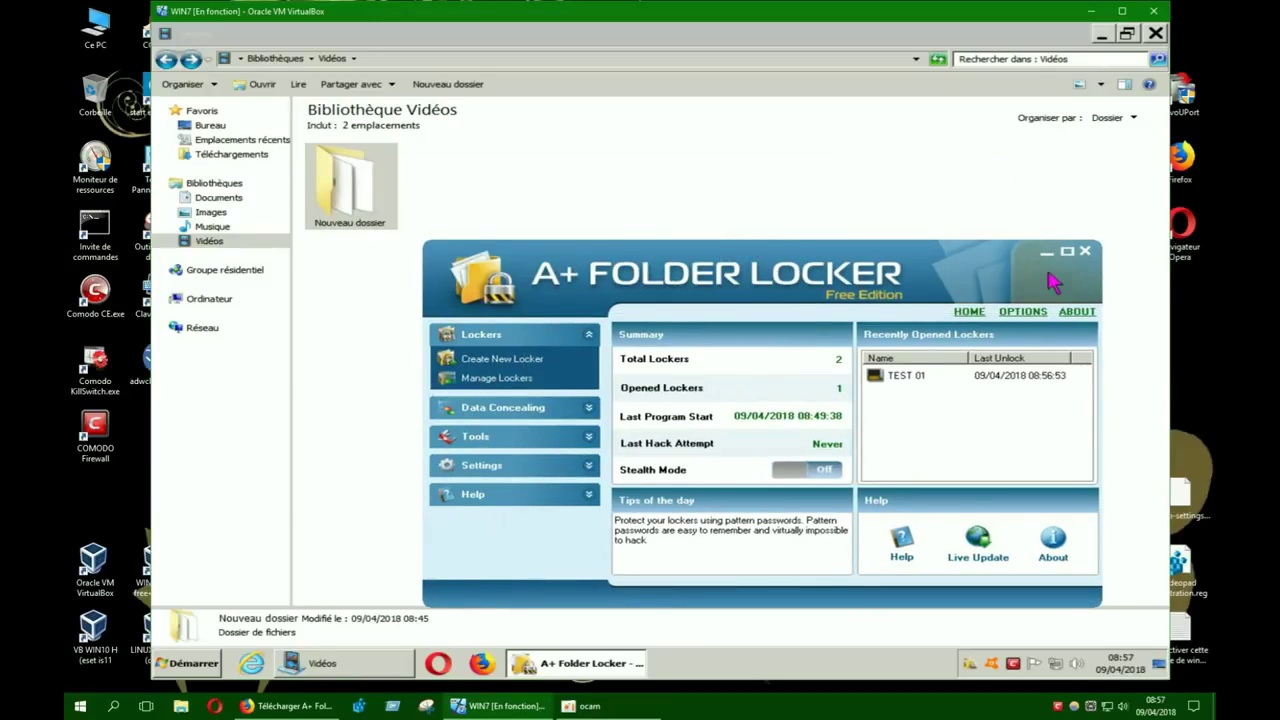
pyautogui.click(215, 243)
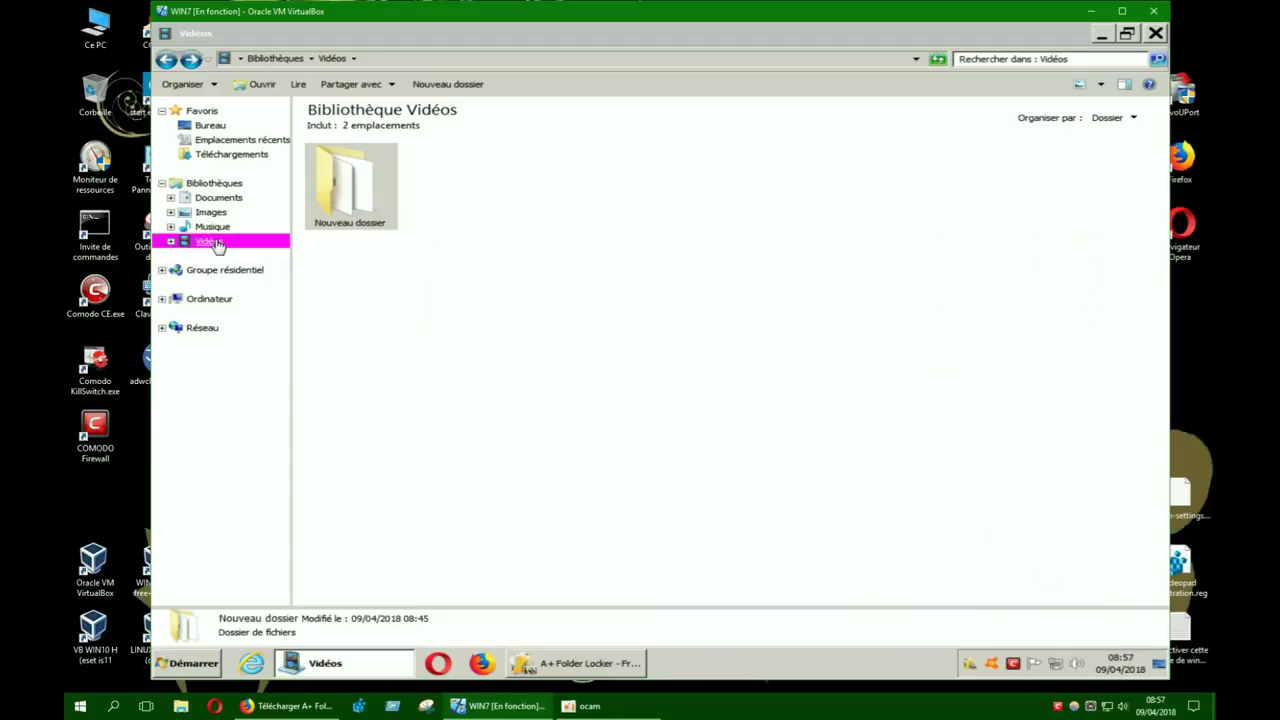
pyautogui.doubleClick(383, 202)
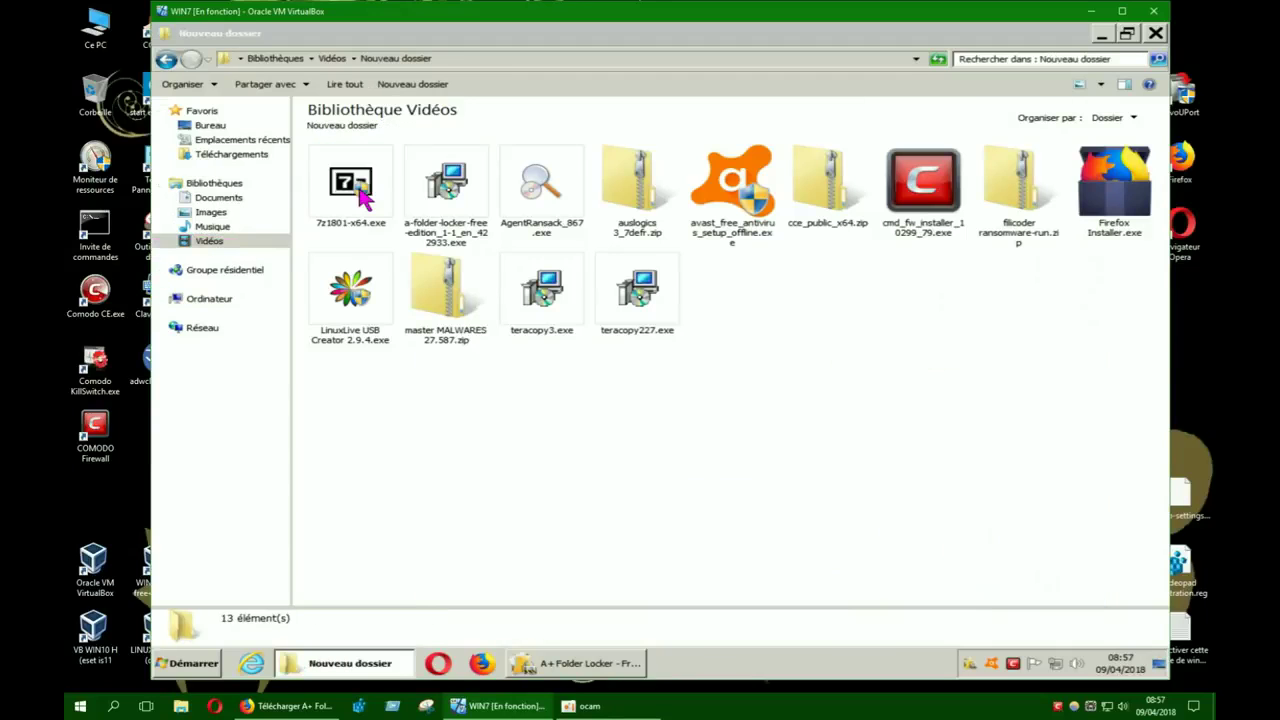
pyautogui.click(166, 59)
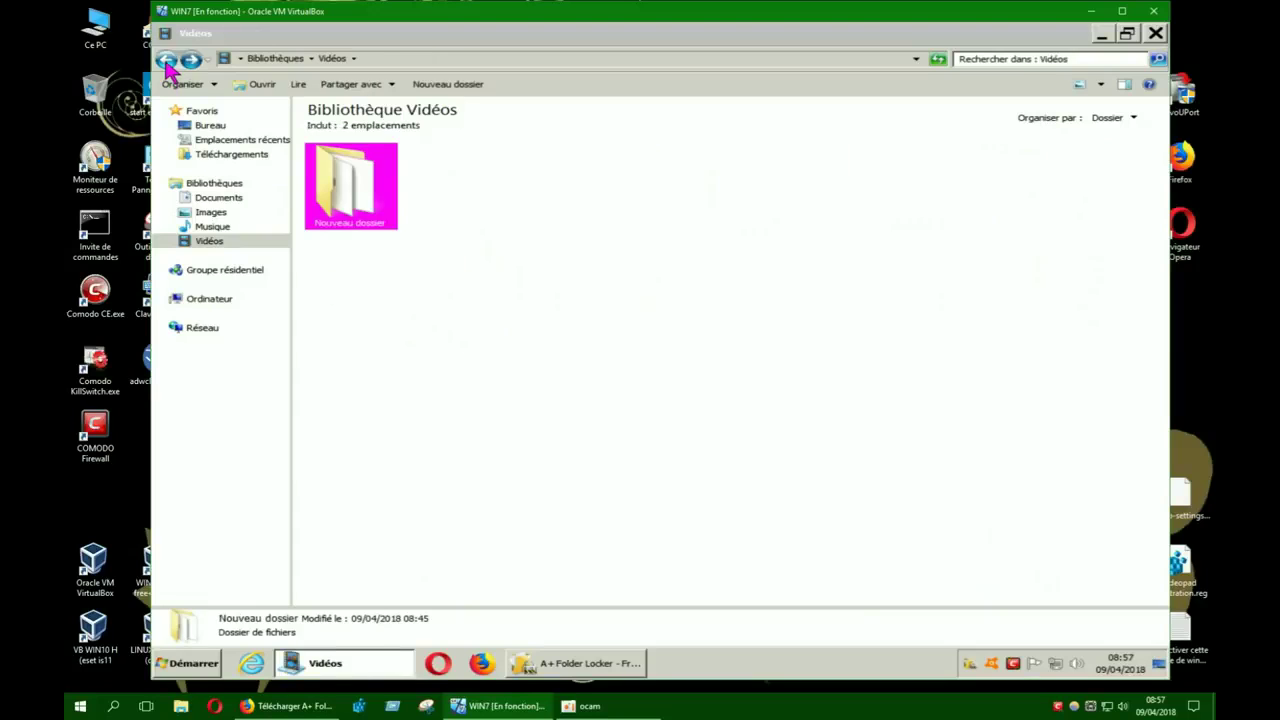
pyautogui.click(1156, 34)
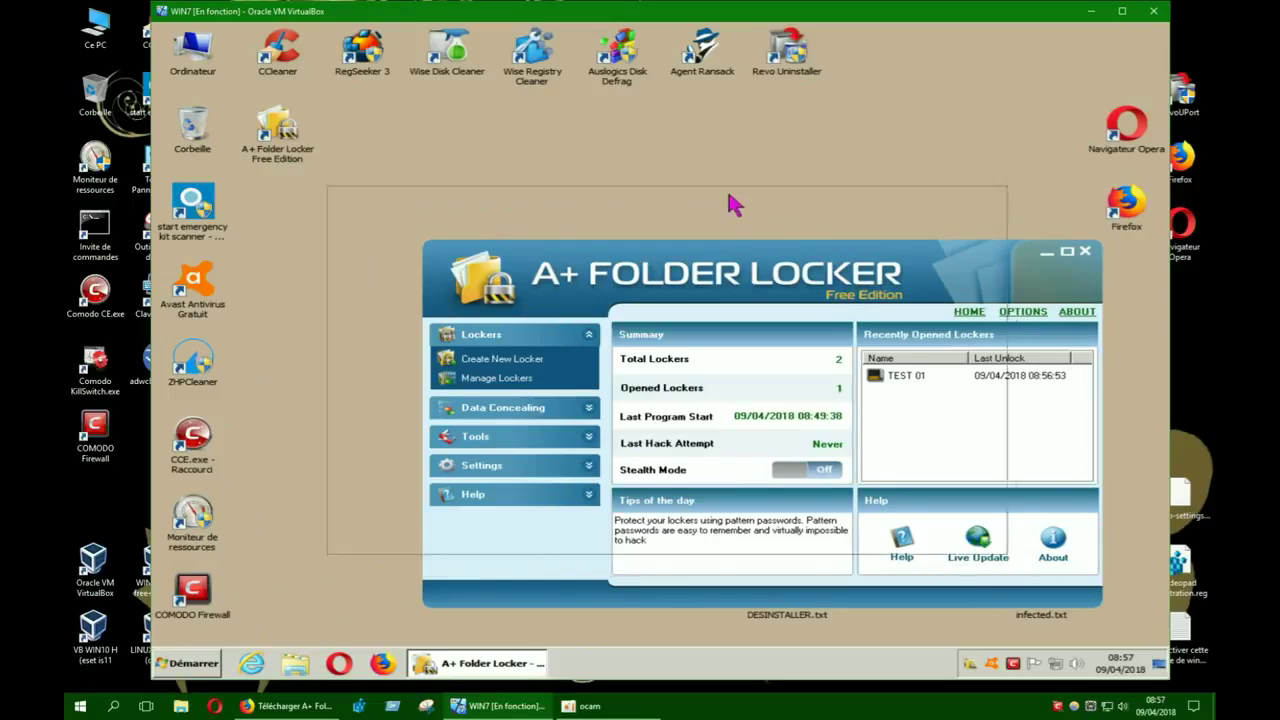
pyautogui.moveTo(740, 212); pyautogui.dragTo(710, 155)
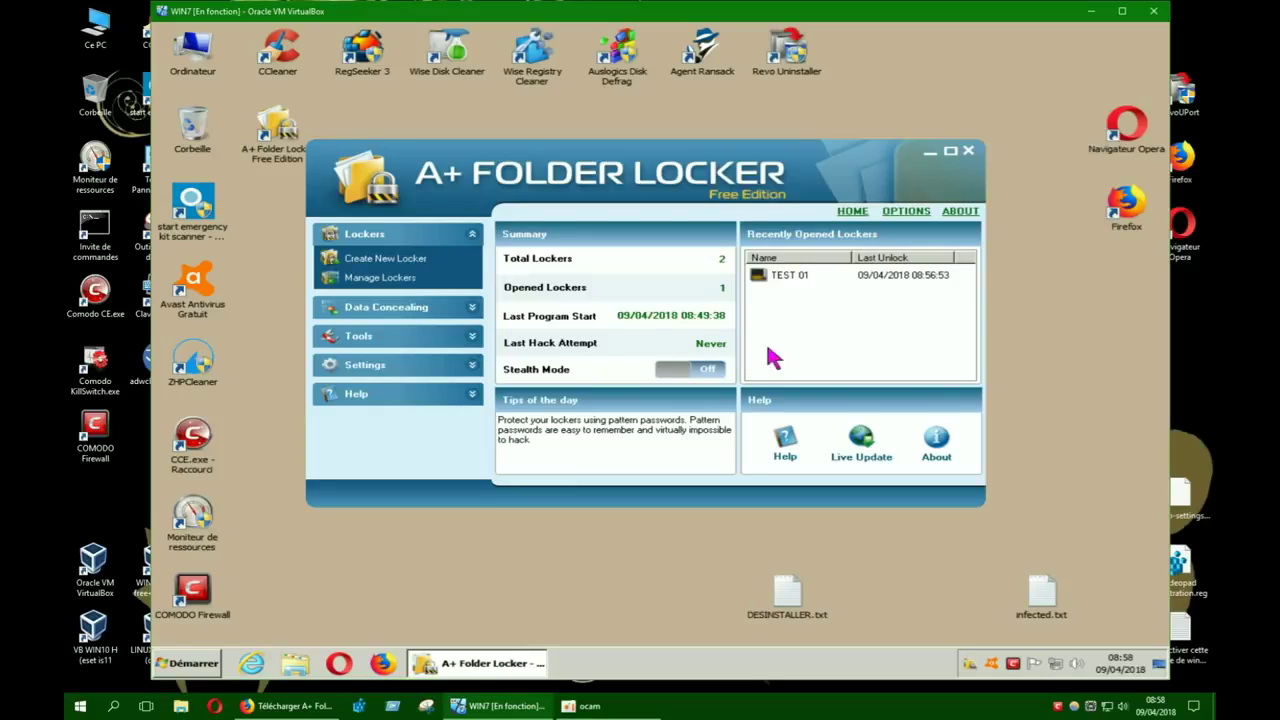
pyautogui.click(800, 287)
pyautogui.rightClick(801, 287)
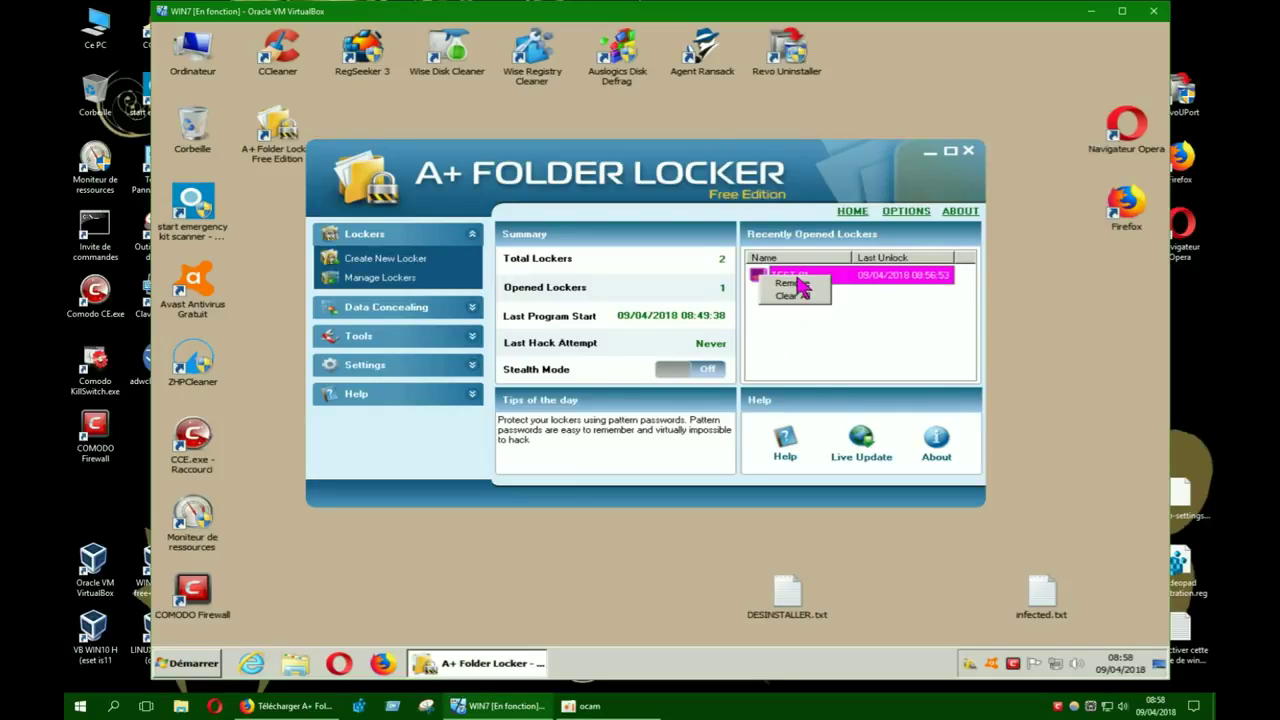
pyautogui.click(272, 321)
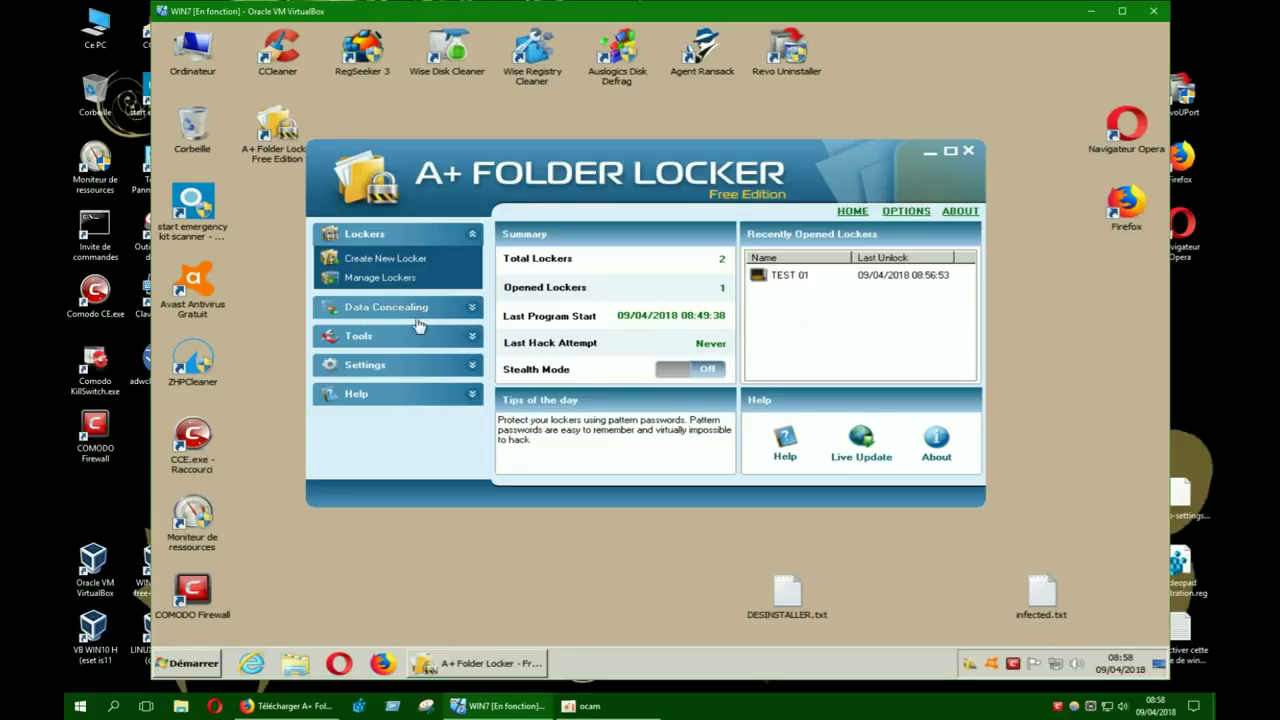
# - Close A+ Folder Locker
pyautogui.click(968, 150)
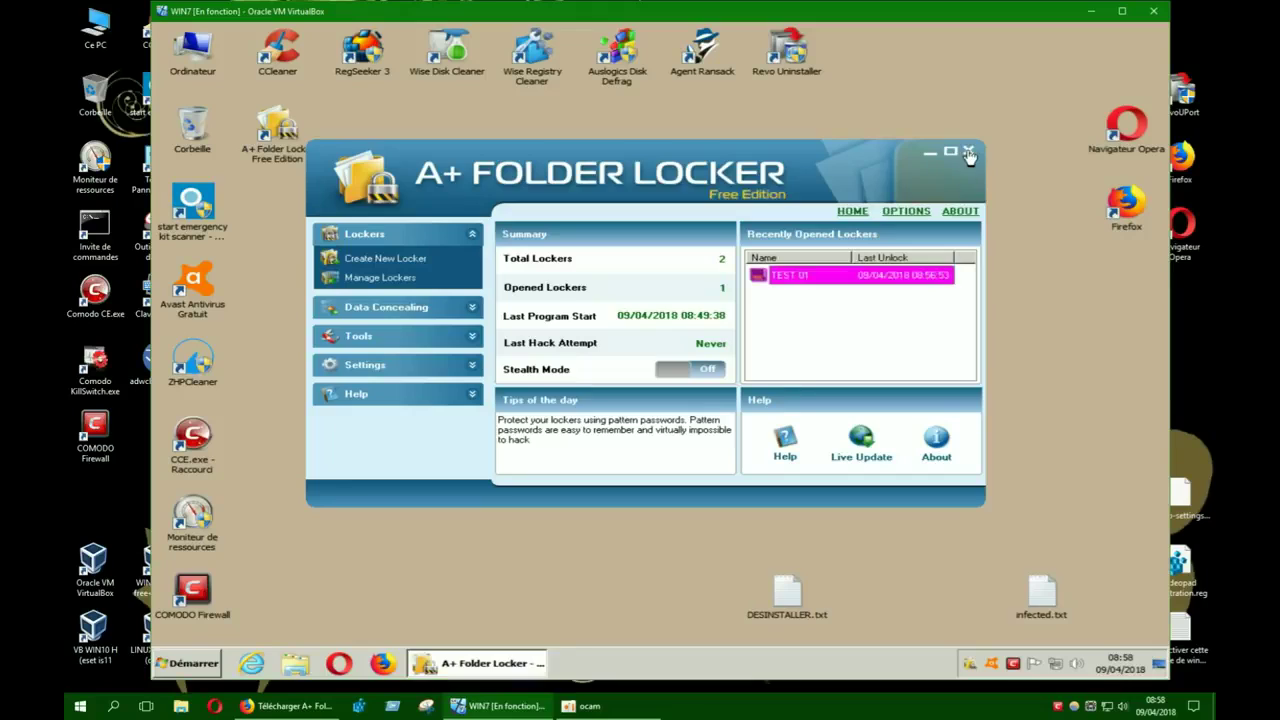
pyautogui.press('Escape')
# - Open Nouveau dossier in the Vidéos library to check whether its files are still accessible, and return to the library
pyautogui.click(294, 665)
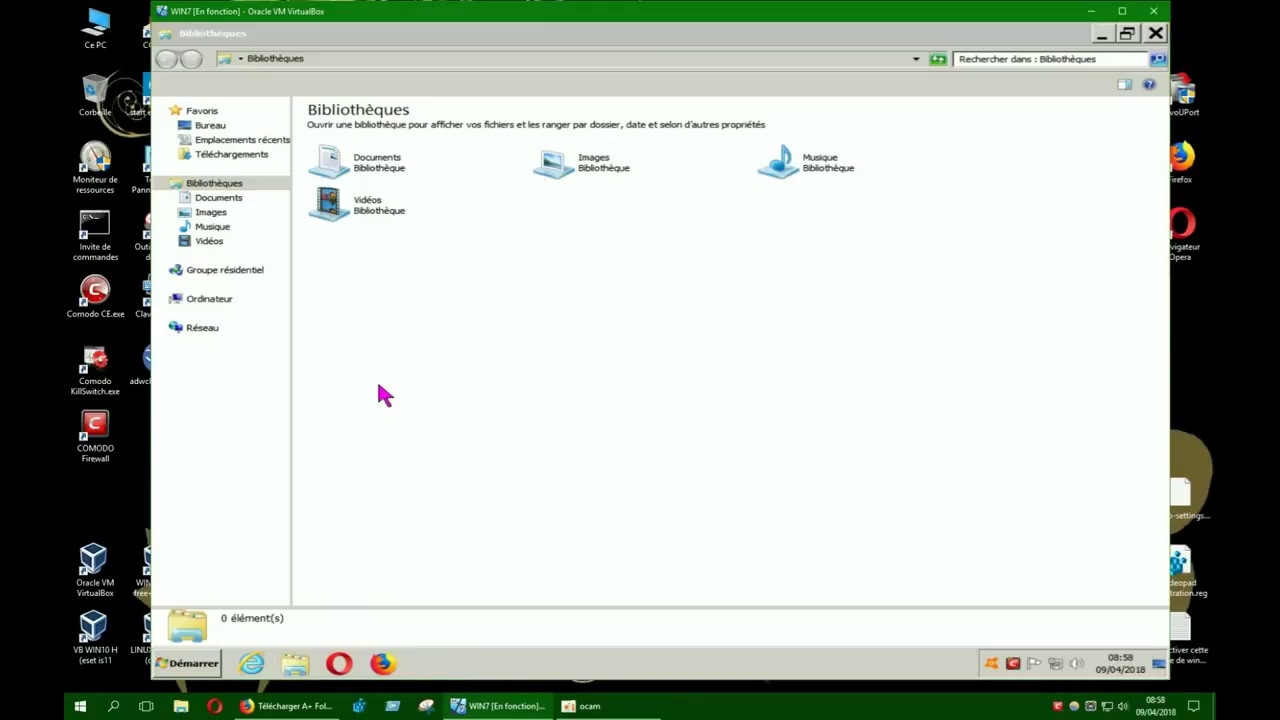
pyautogui.doubleClick(367, 218)
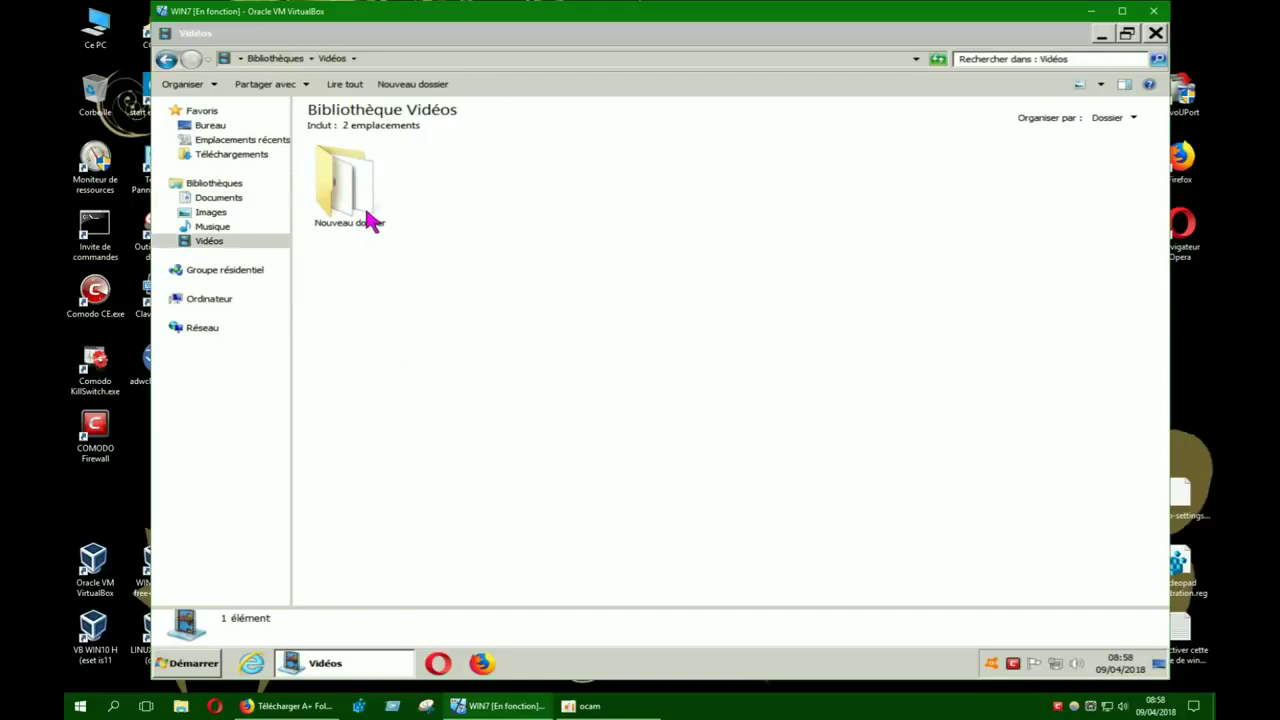
pyautogui.click(364, 228)
pyautogui.doubleClick(359, 215)
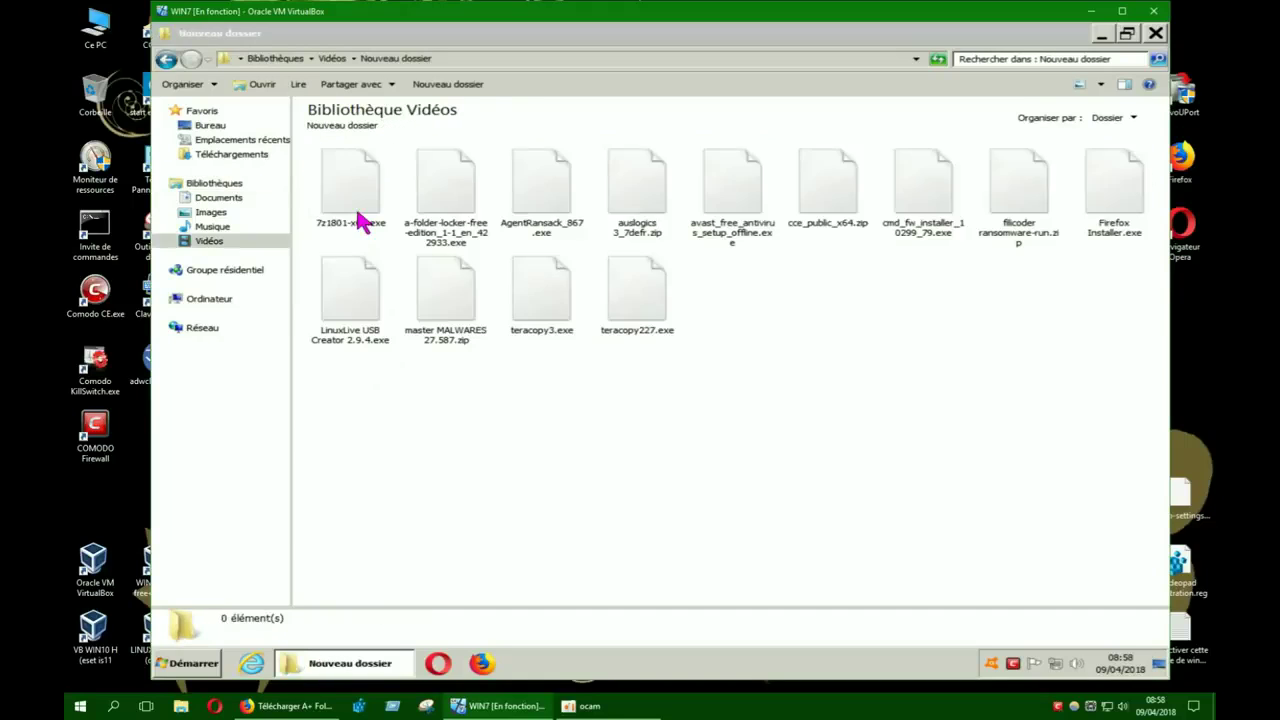
pyautogui.click(167, 61)
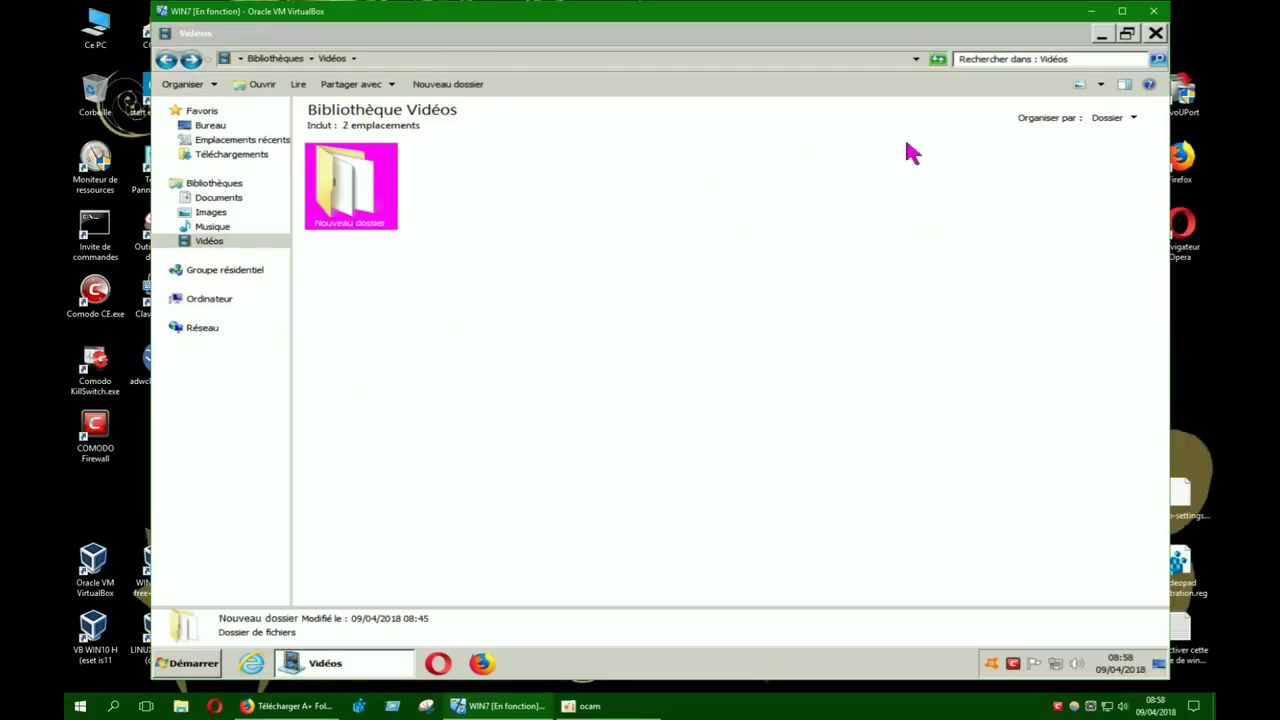
# - Close the Vidéos library window and reopen A+ Folder Locker Free Edition
pyautogui.click(1157, 36)
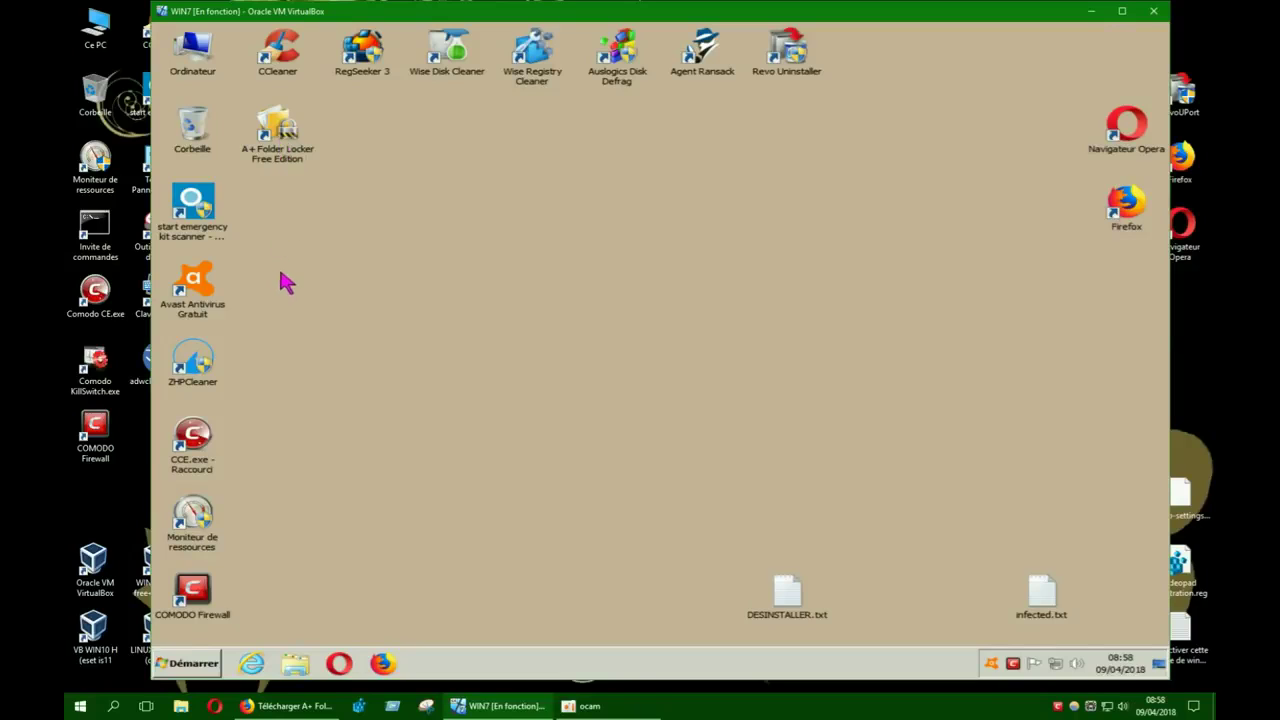
pyautogui.click(285, 135)
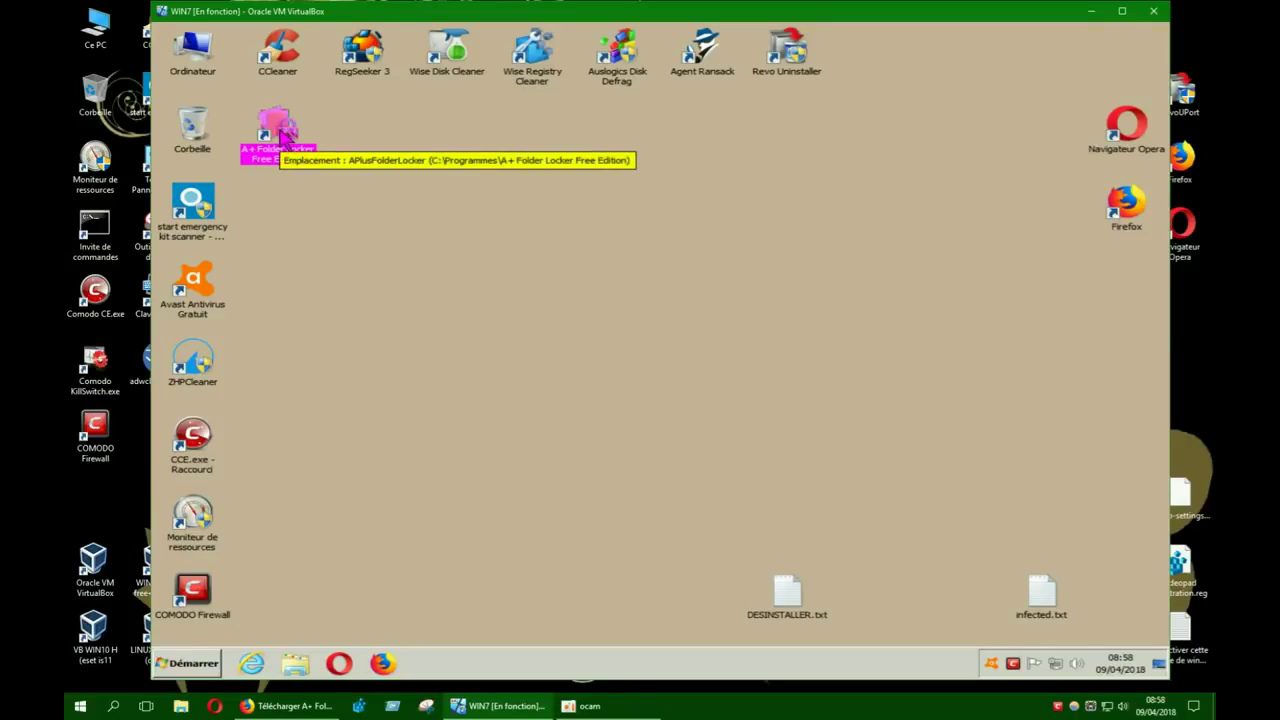
pyautogui.doubleClick(284, 135)
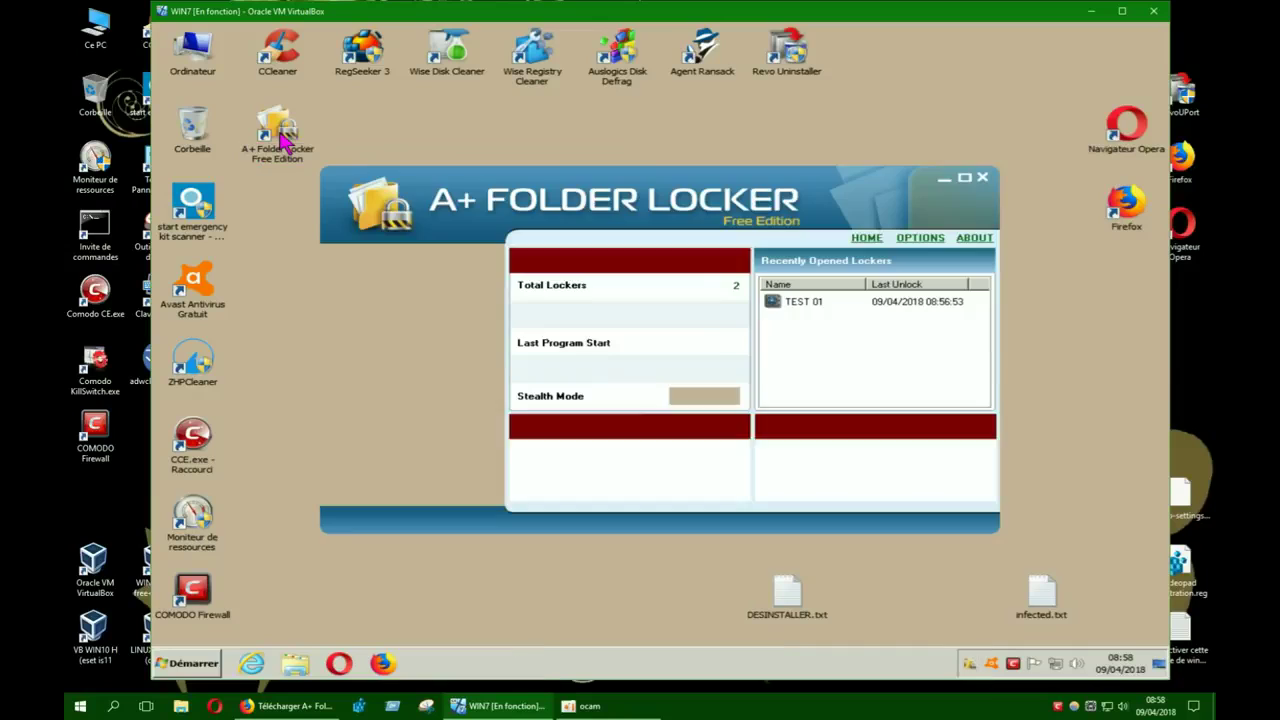
# - Remove the TEST 01 entry from the list of recently opened lockers
pyautogui.click(800, 305)
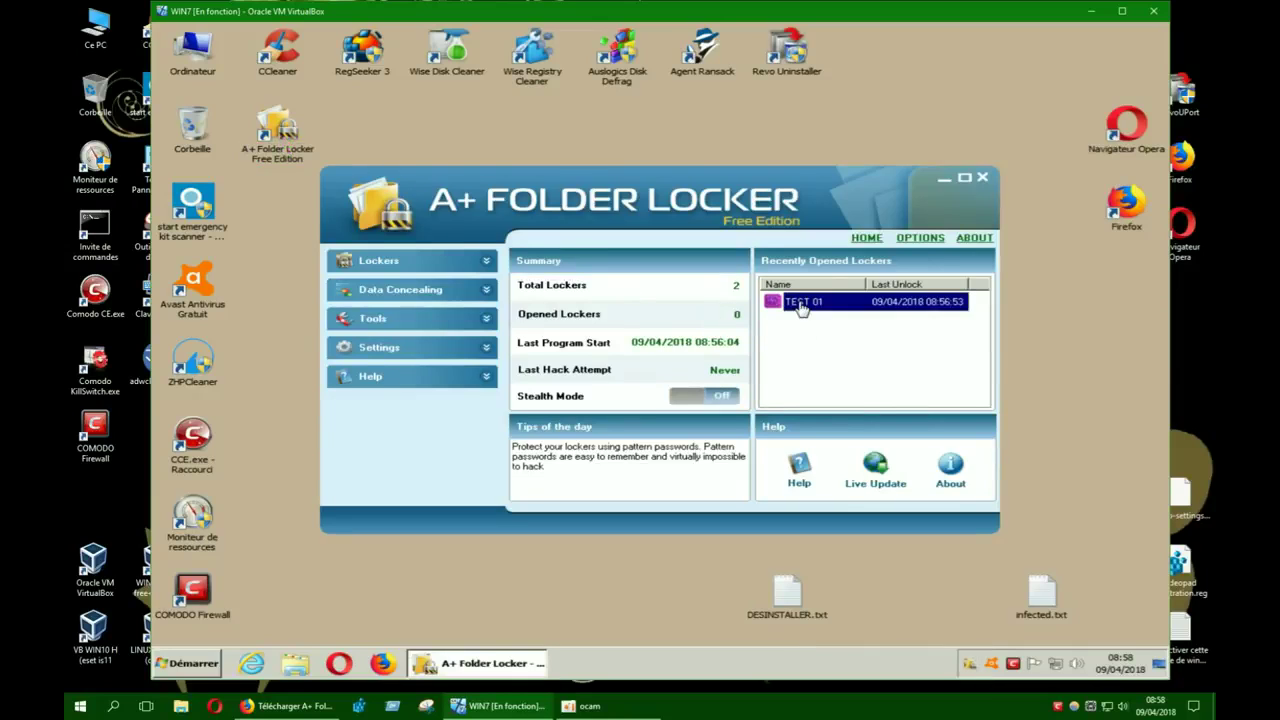
pyautogui.rightClick(800, 310)
pyautogui.click(812, 320)
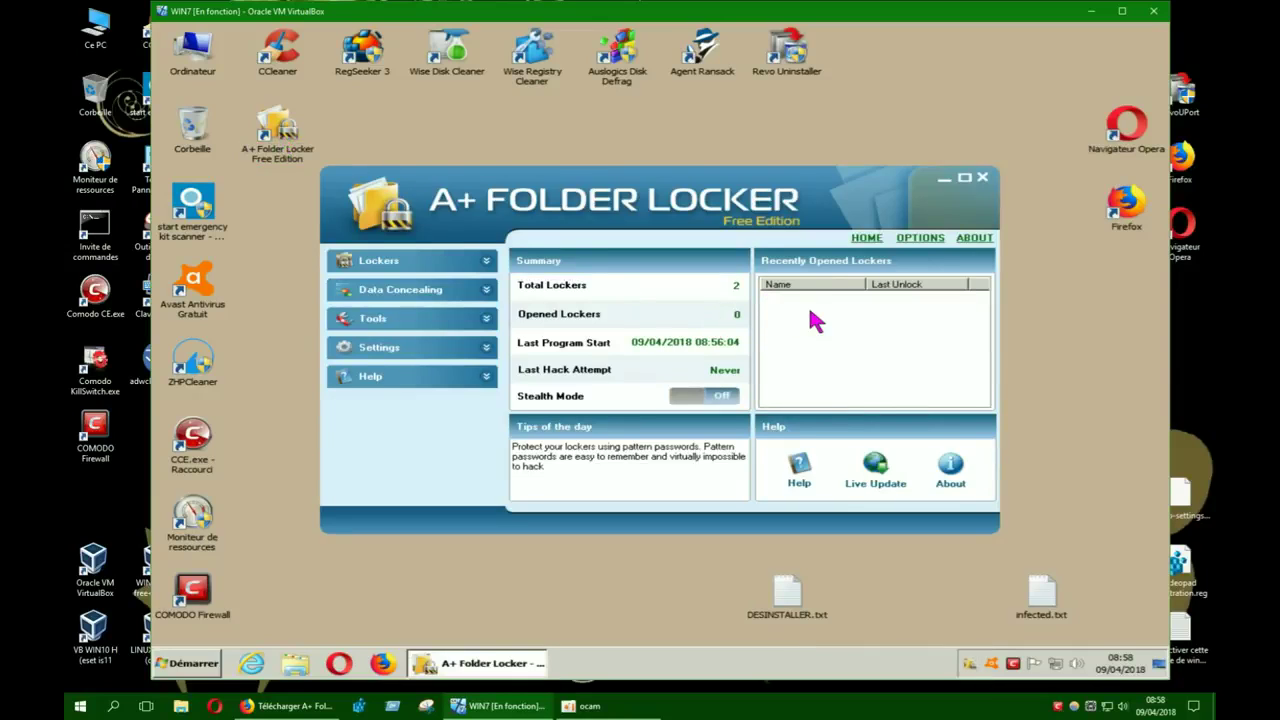
# - Start a new Personal locker named test in the Documents folder with a size of 60 MB and no compression
pyautogui.click(486, 262)
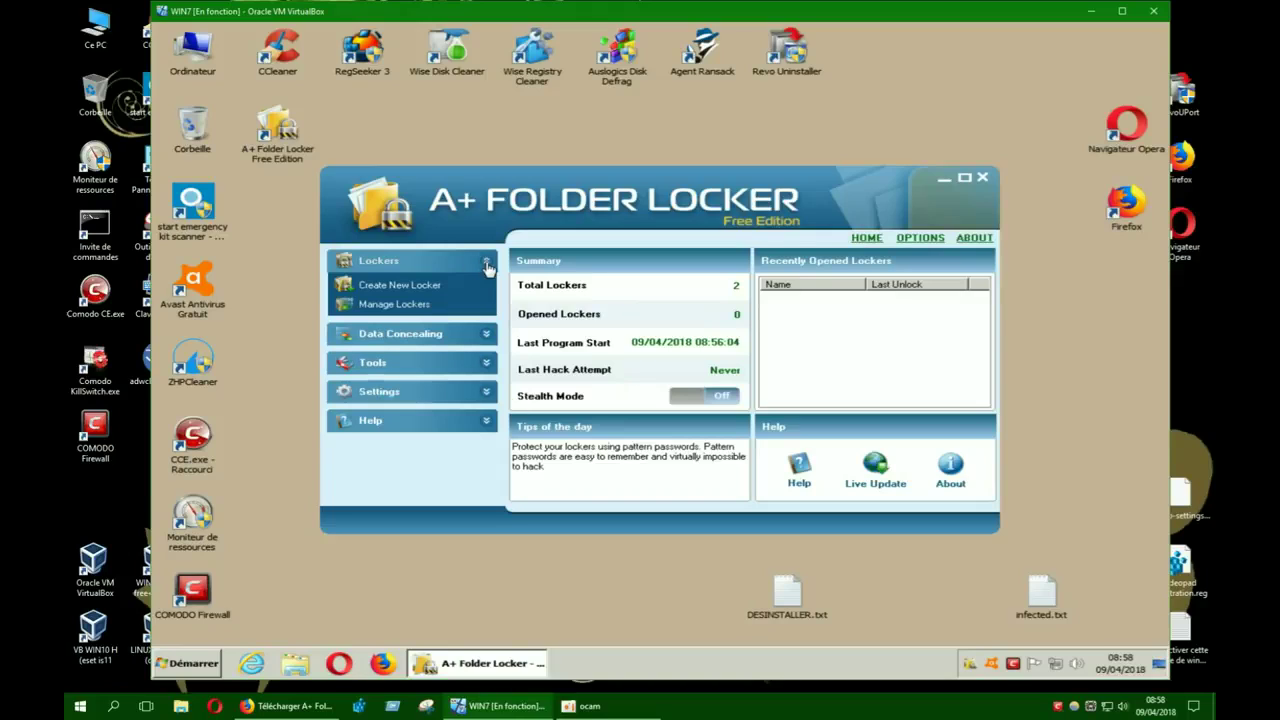
pyautogui.click(430, 288)
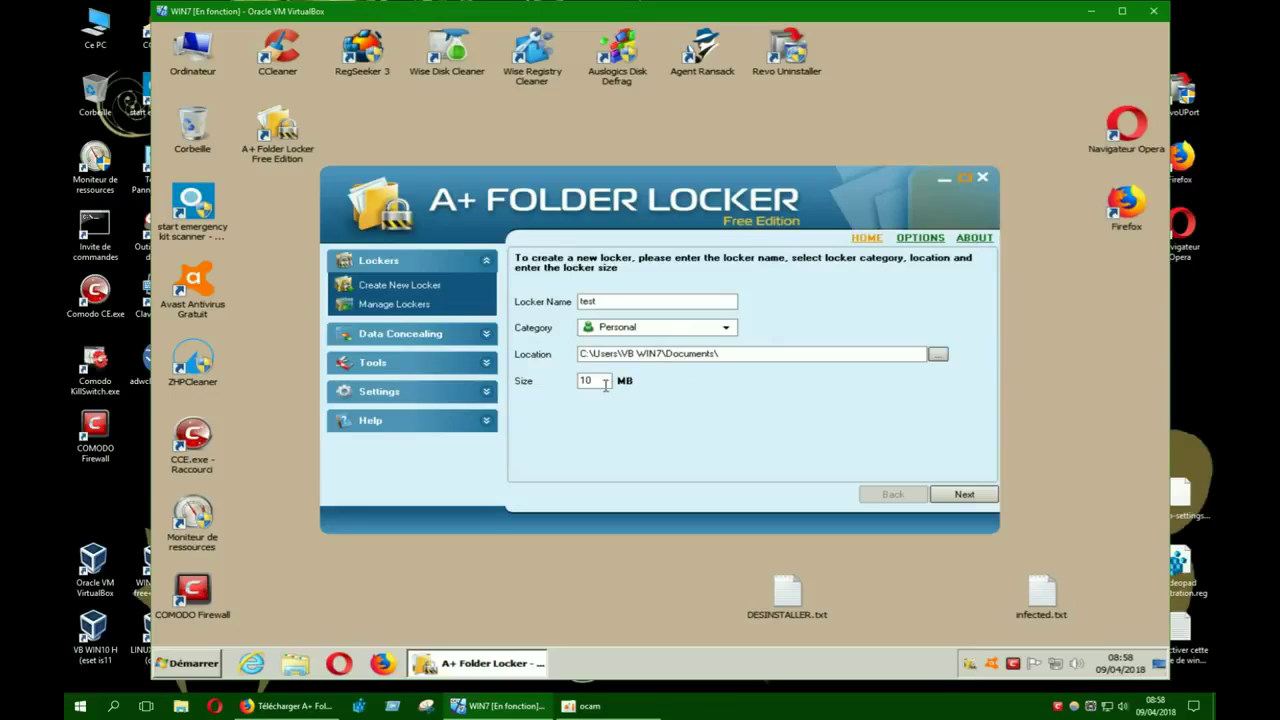
pyautogui.write('60')
pyautogui.click(955, 496)
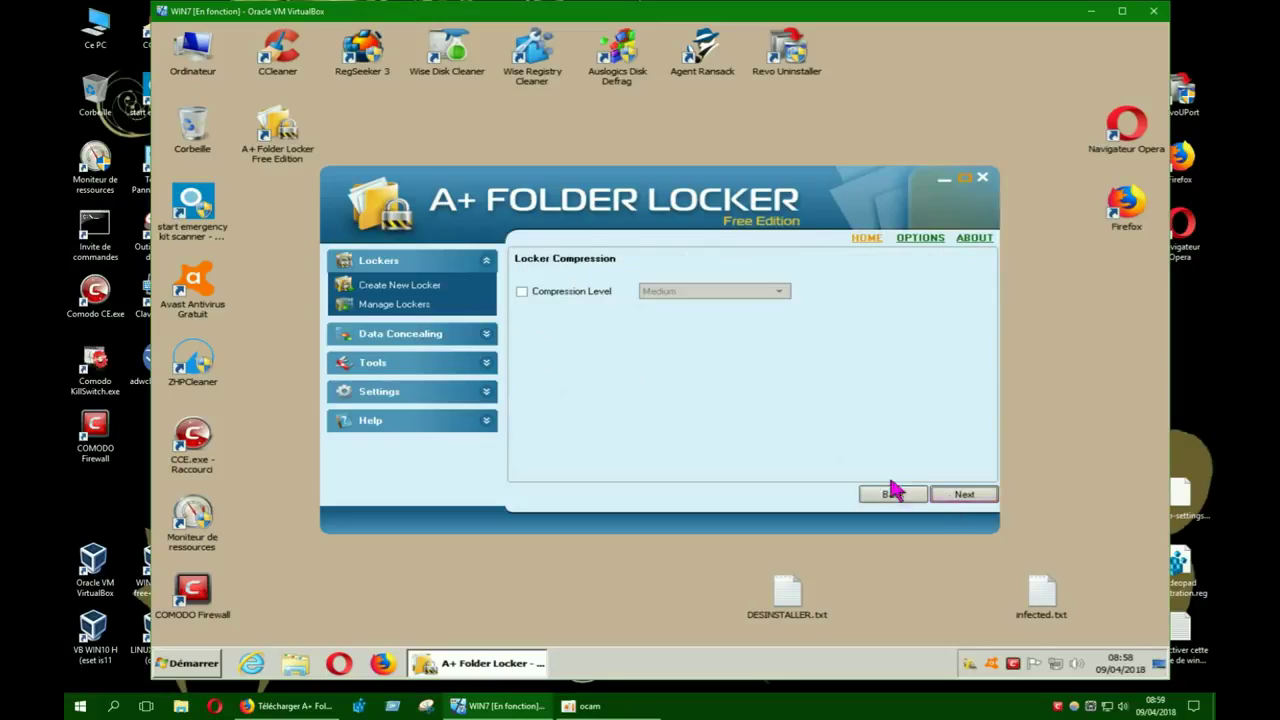
pyautogui.click(948, 497)
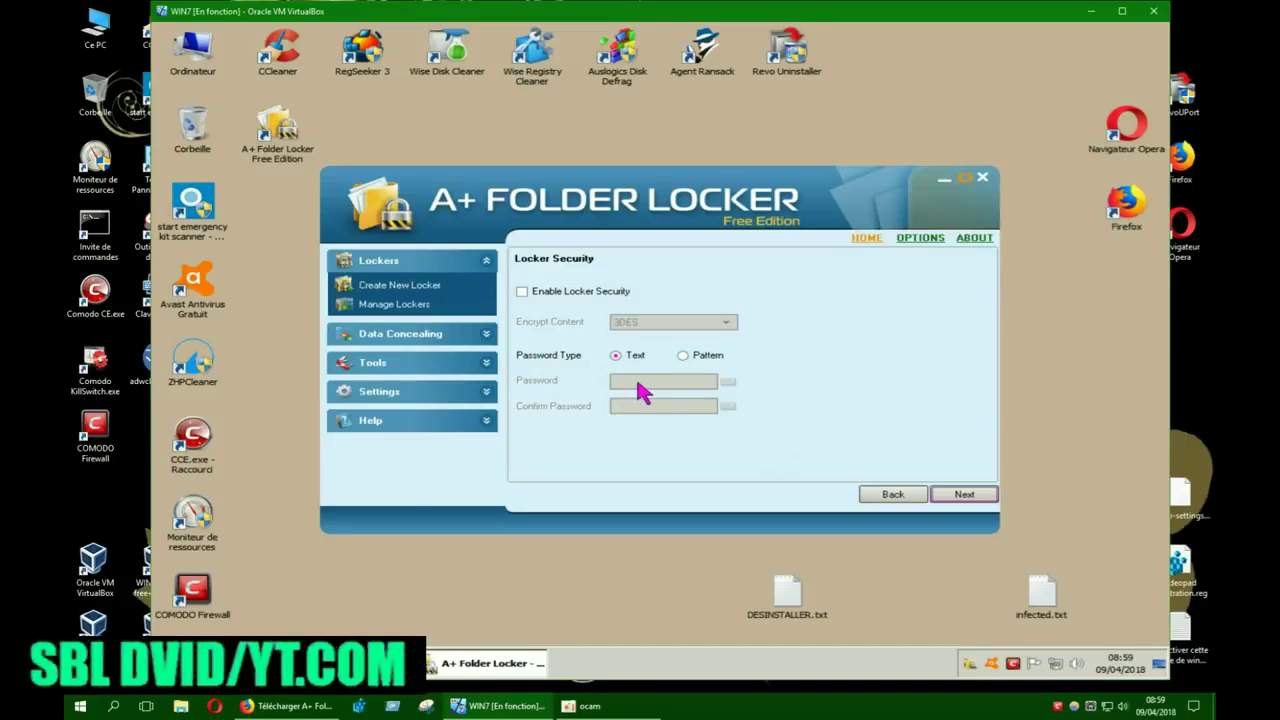
# - Compare the Pattern and Text password types, keep Text selected and enable locker security
pyautogui.click(684, 357)
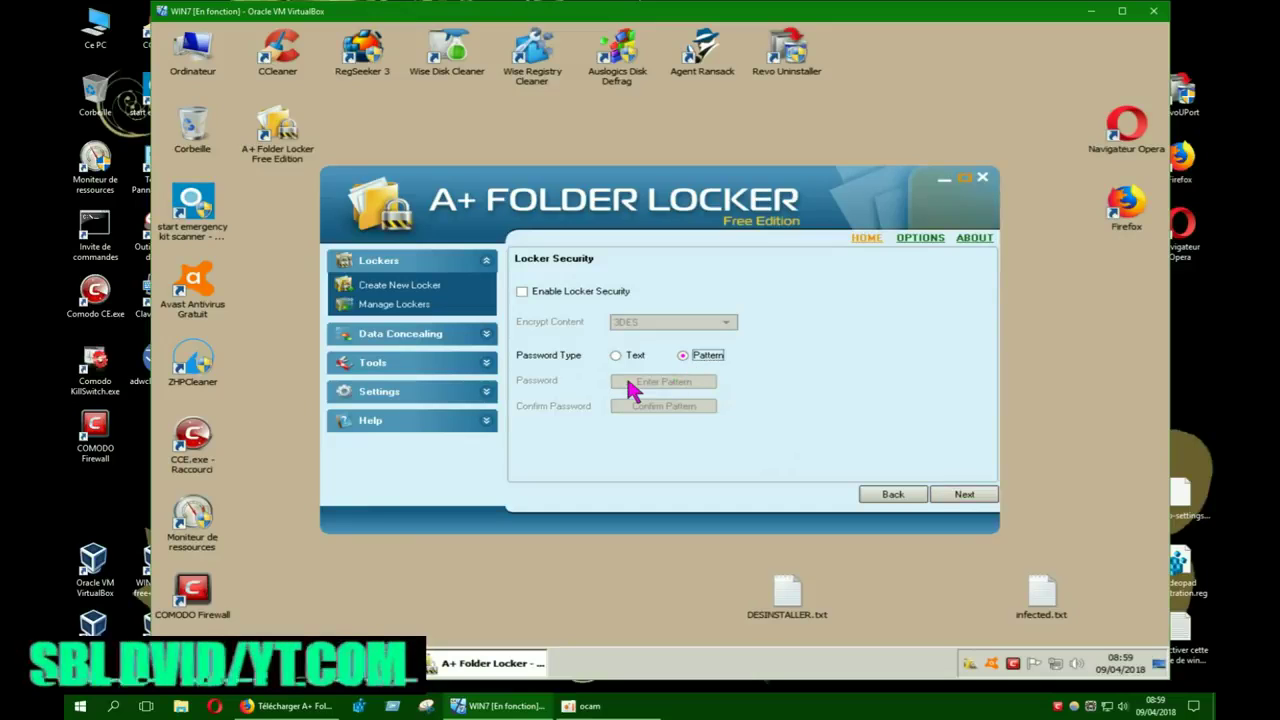
pyautogui.click(619, 360)
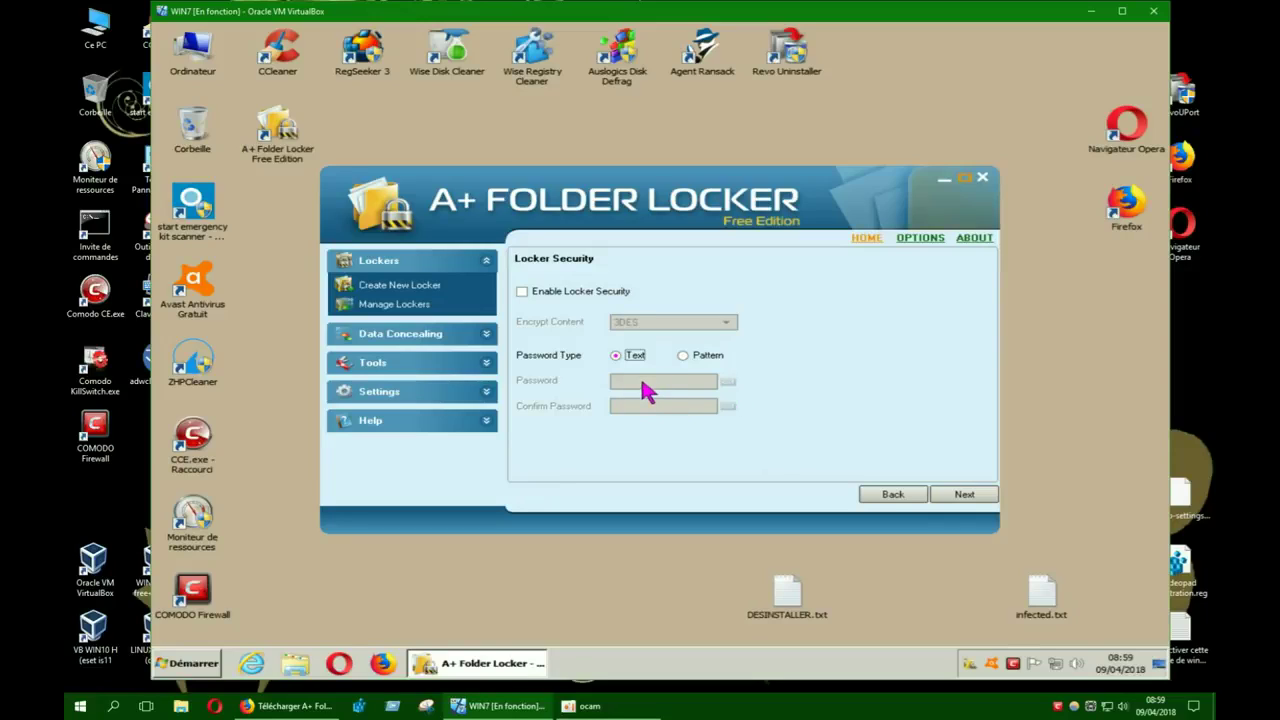
pyautogui.click(521, 294)
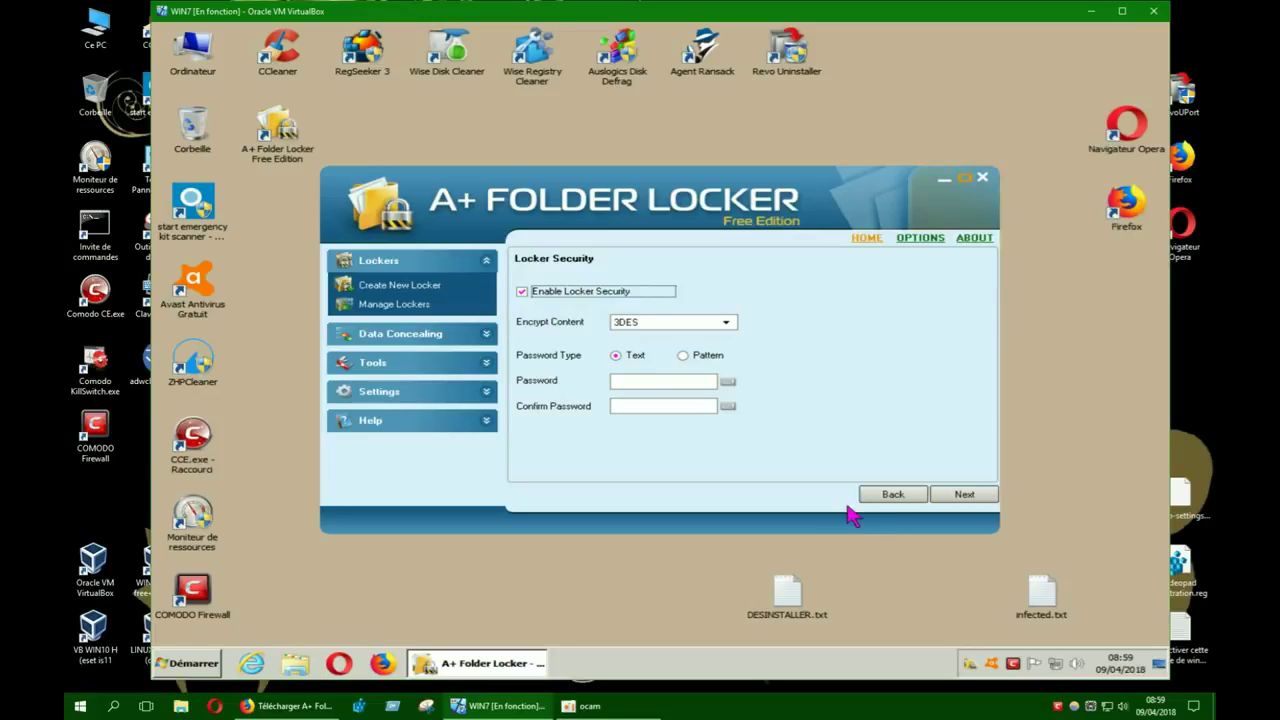
pyautogui.click(895, 502)
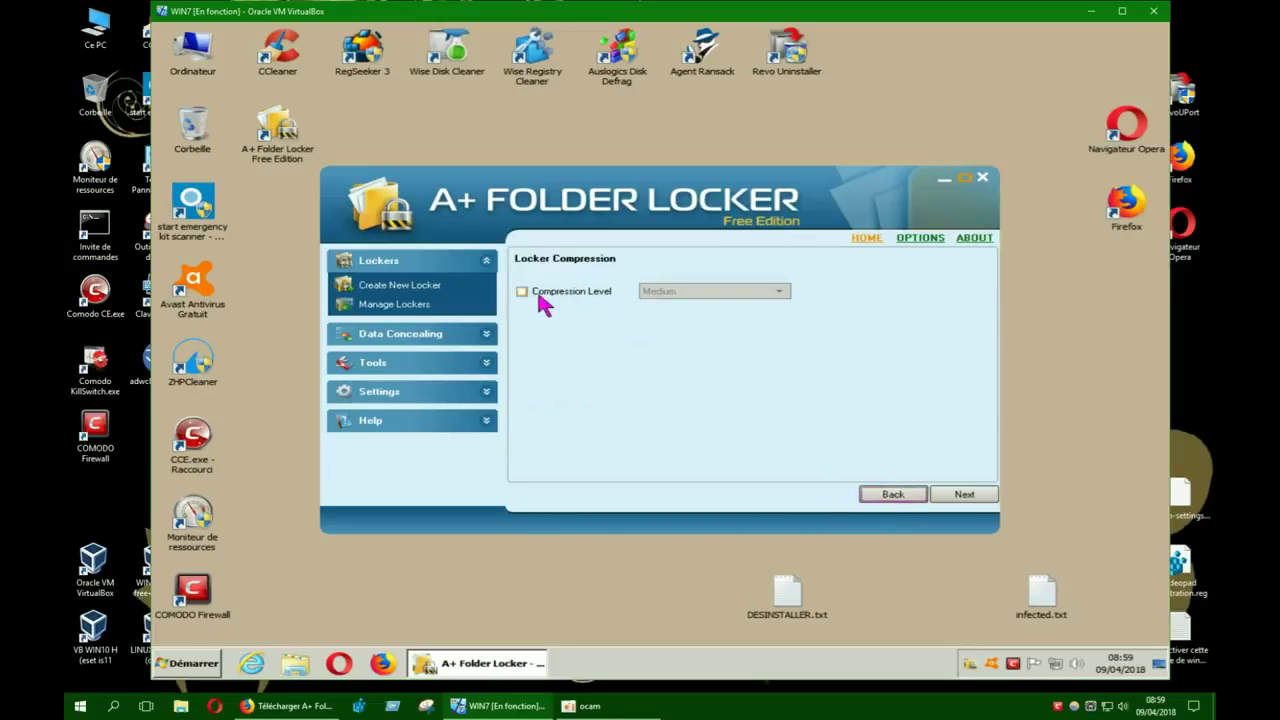
pyautogui.click(953, 500)
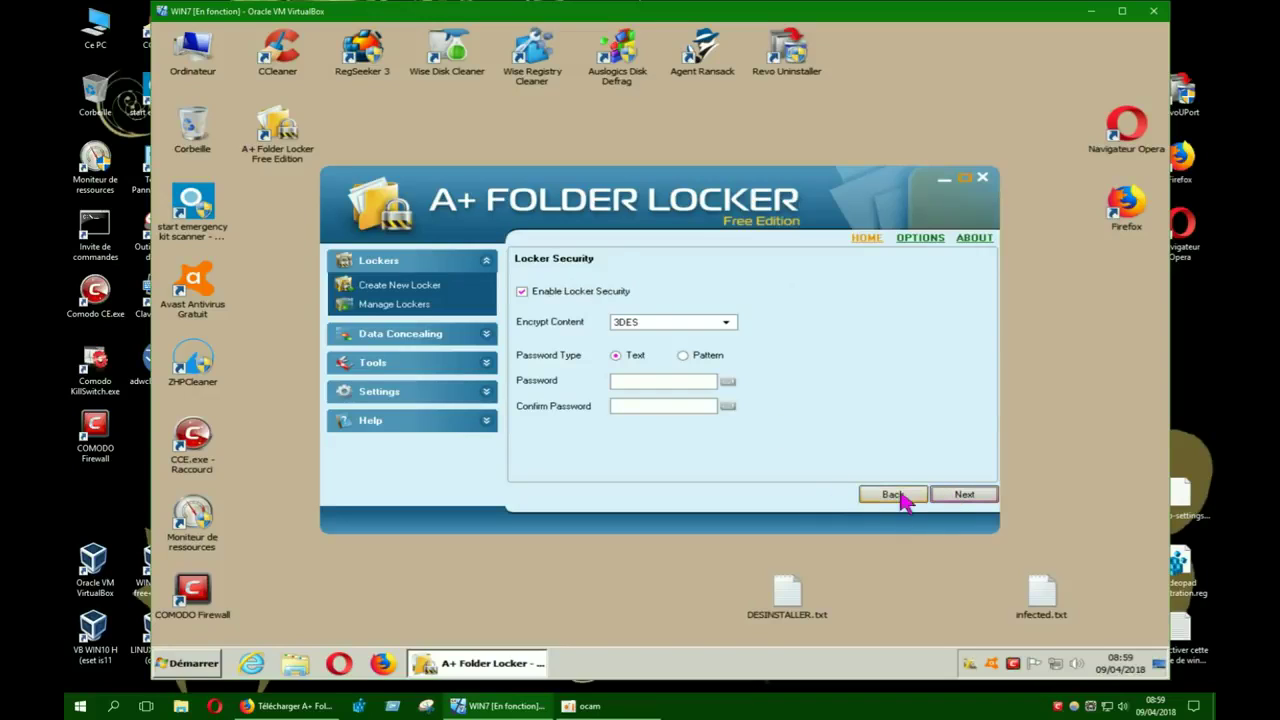
pyautogui.click(521, 292)
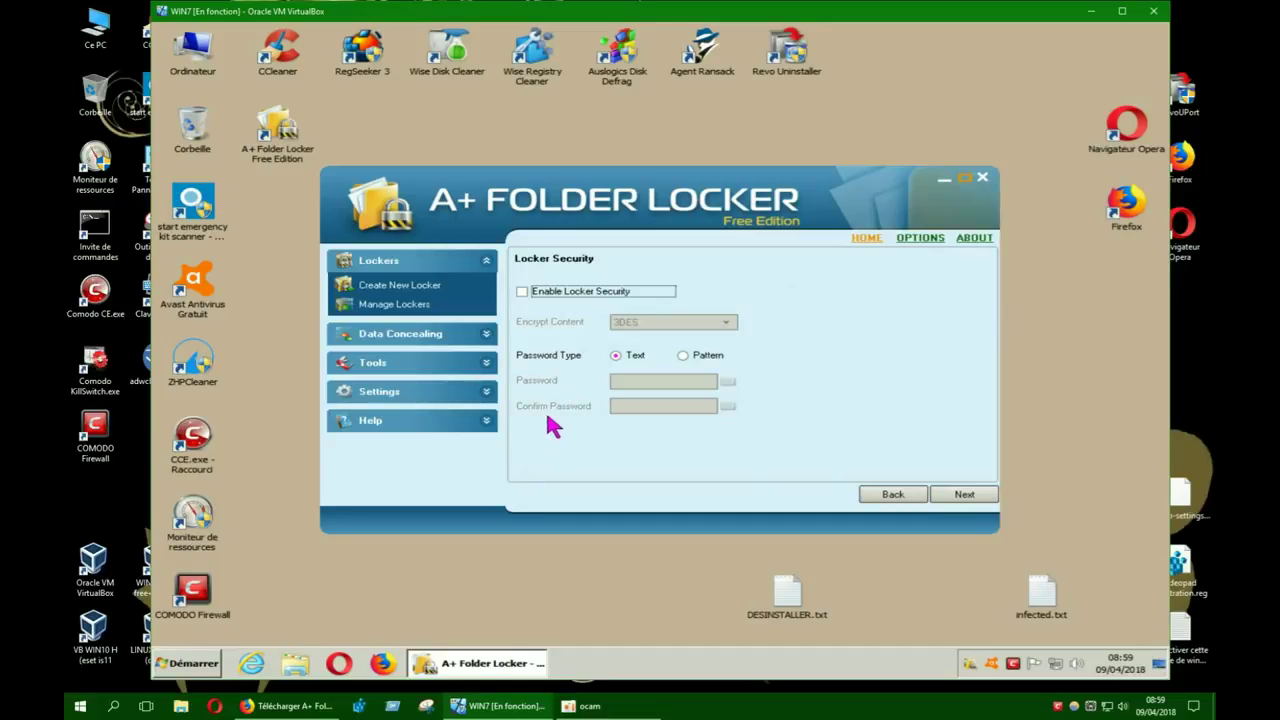
pyautogui.click(523, 292)
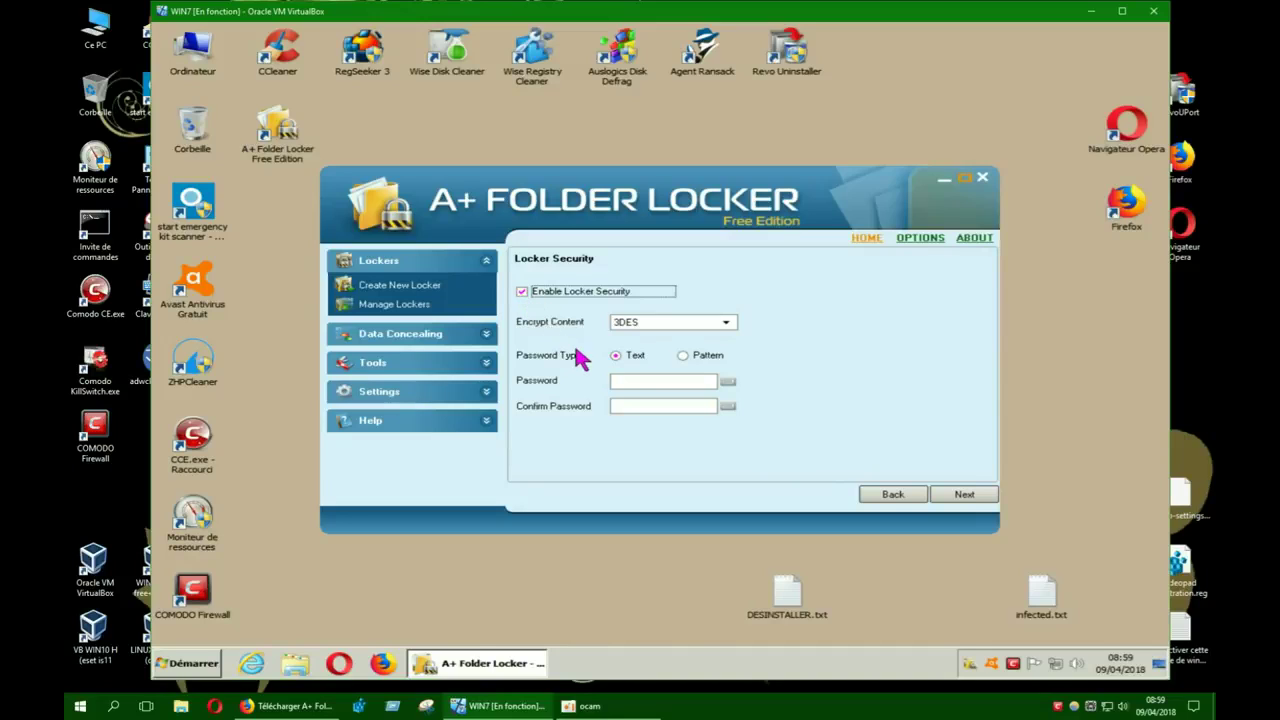
pyautogui.click(522, 292)
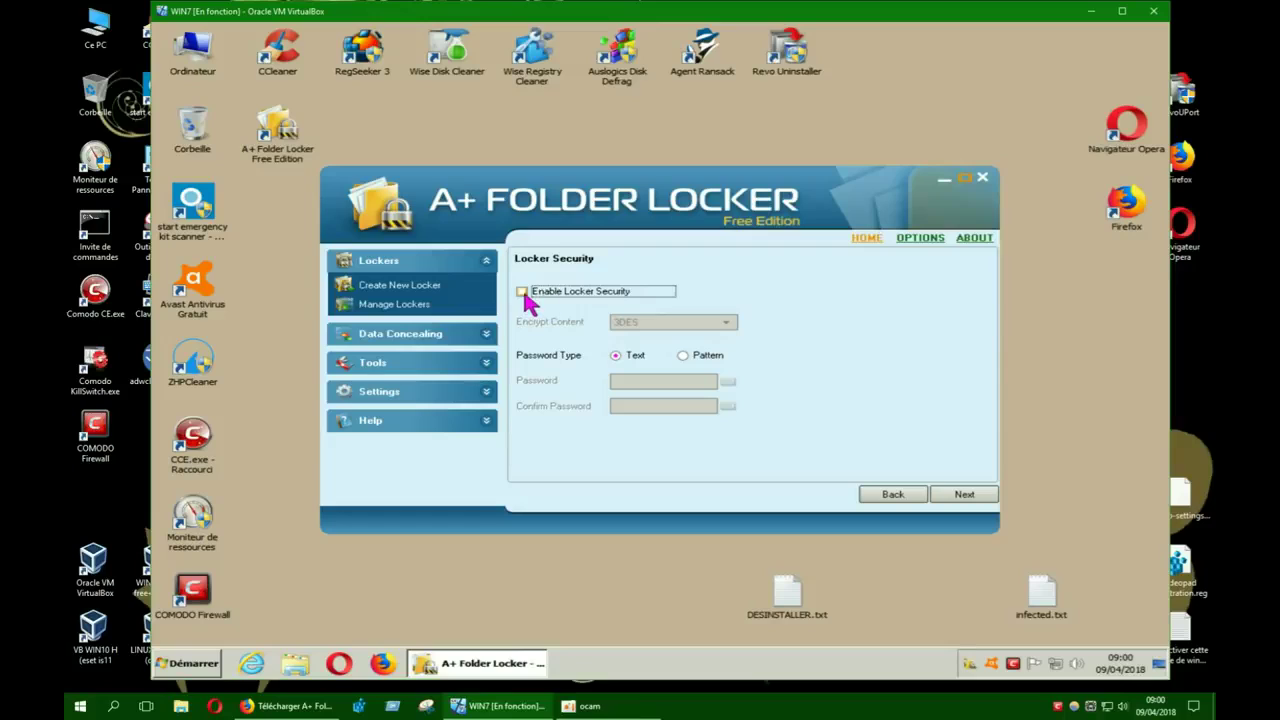
pyautogui.click(522, 292)
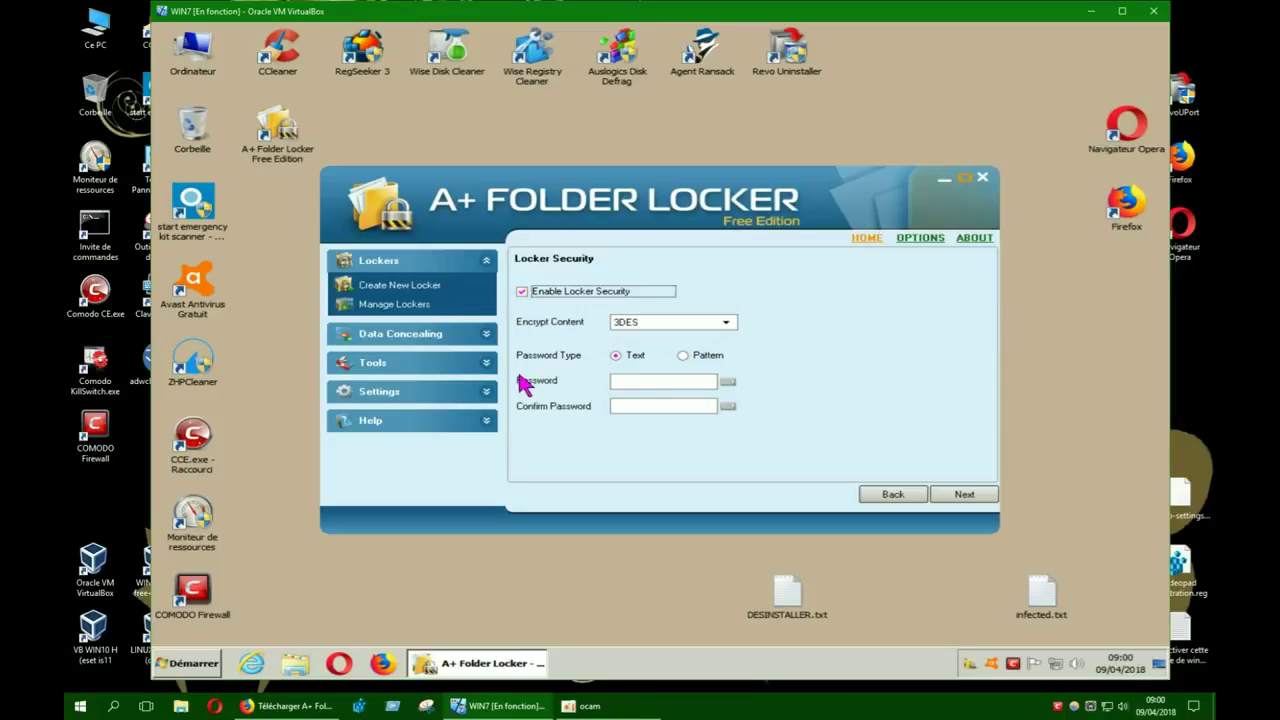
# - Review the encryption algorithms available for the locker's content, keeping 3DES selected
pyautogui.click(619, 381)
pyautogui.click(725, 324)
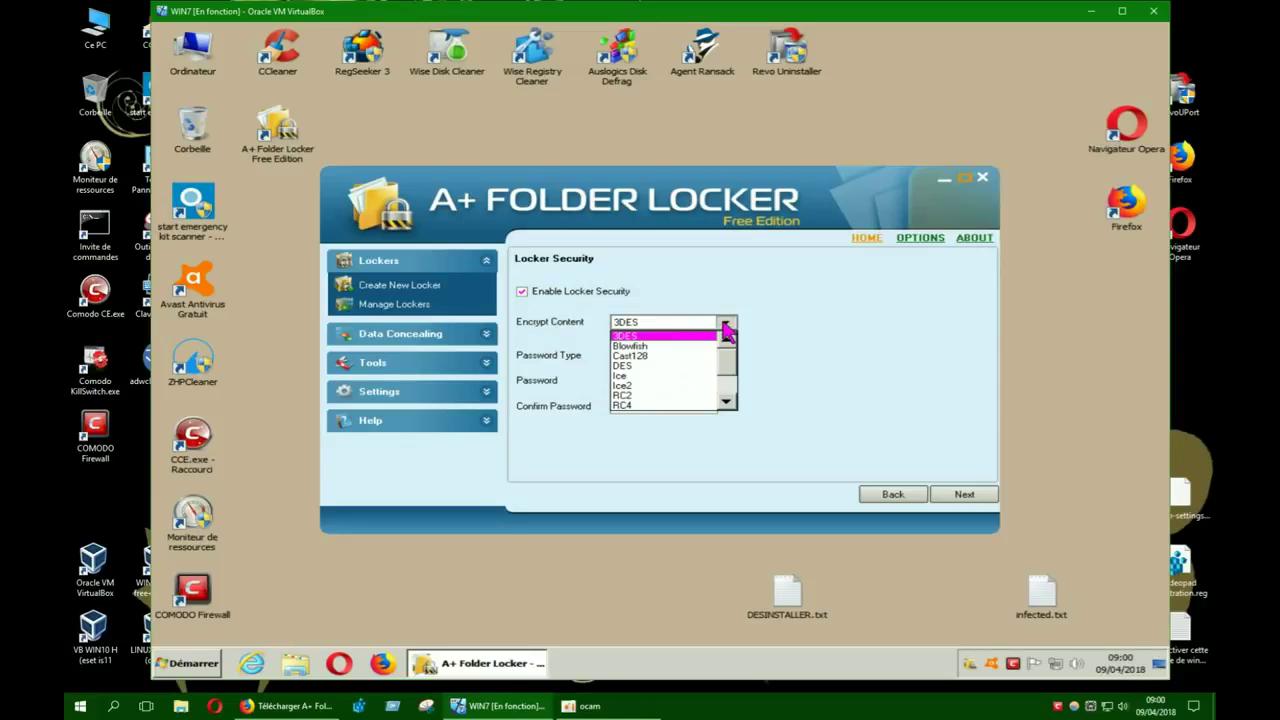
pyautogui.click(725, 325)
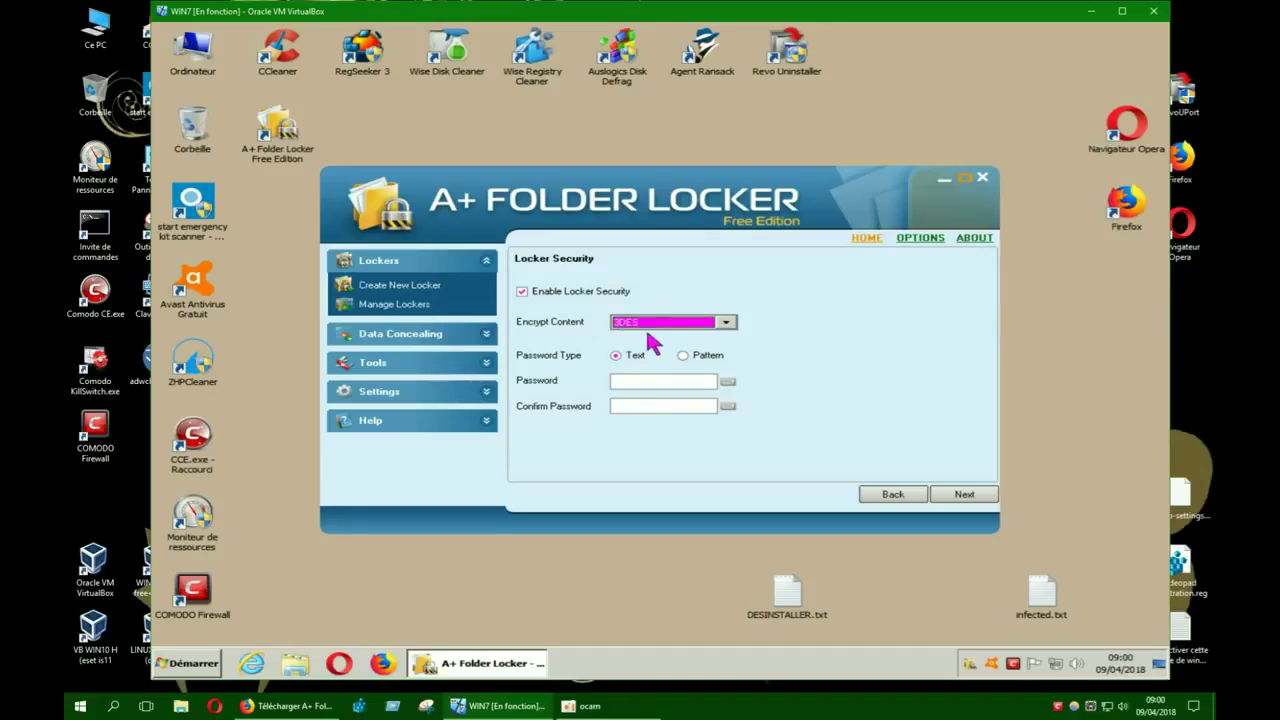
pyautogui.click(726, 325)
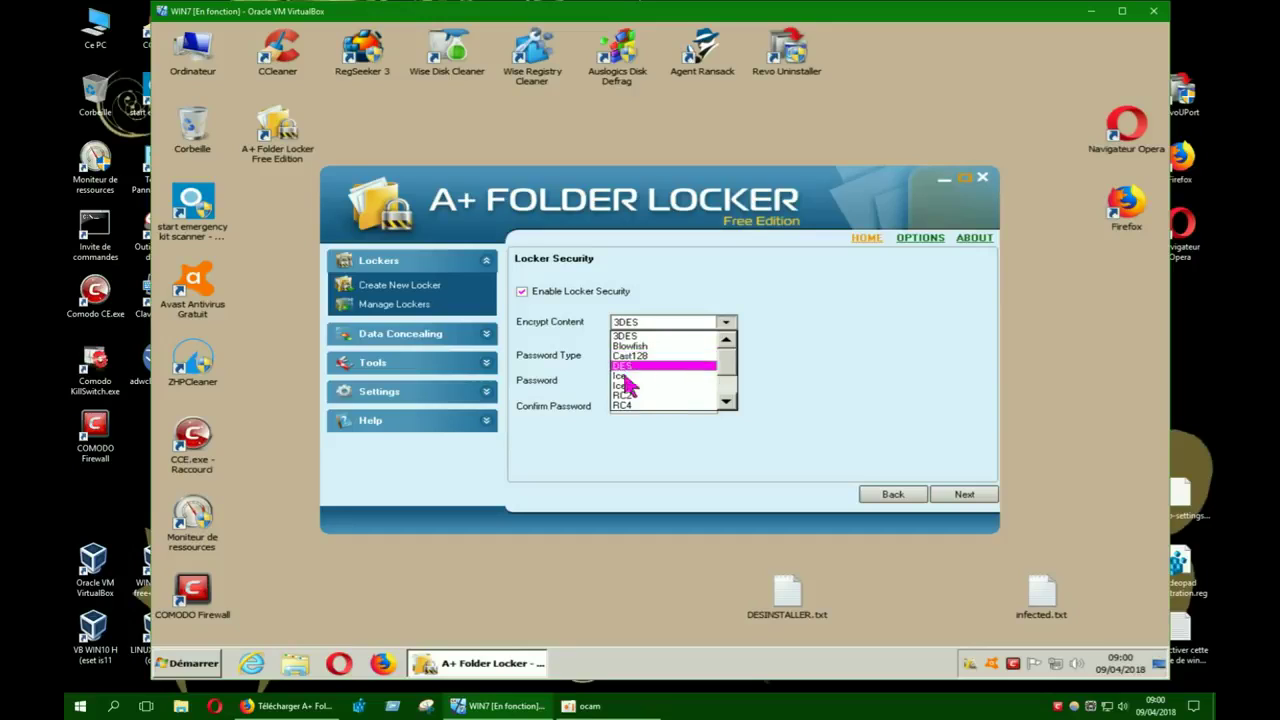
pyautogui.moveTo(729, 366)
pyautogui.mouseDown()
pyautogui.moveTo(728, 391)
pyautogui.moveTo(729, 343)
pyautogui.mouseUp()
pyautogui.click(728, 323)
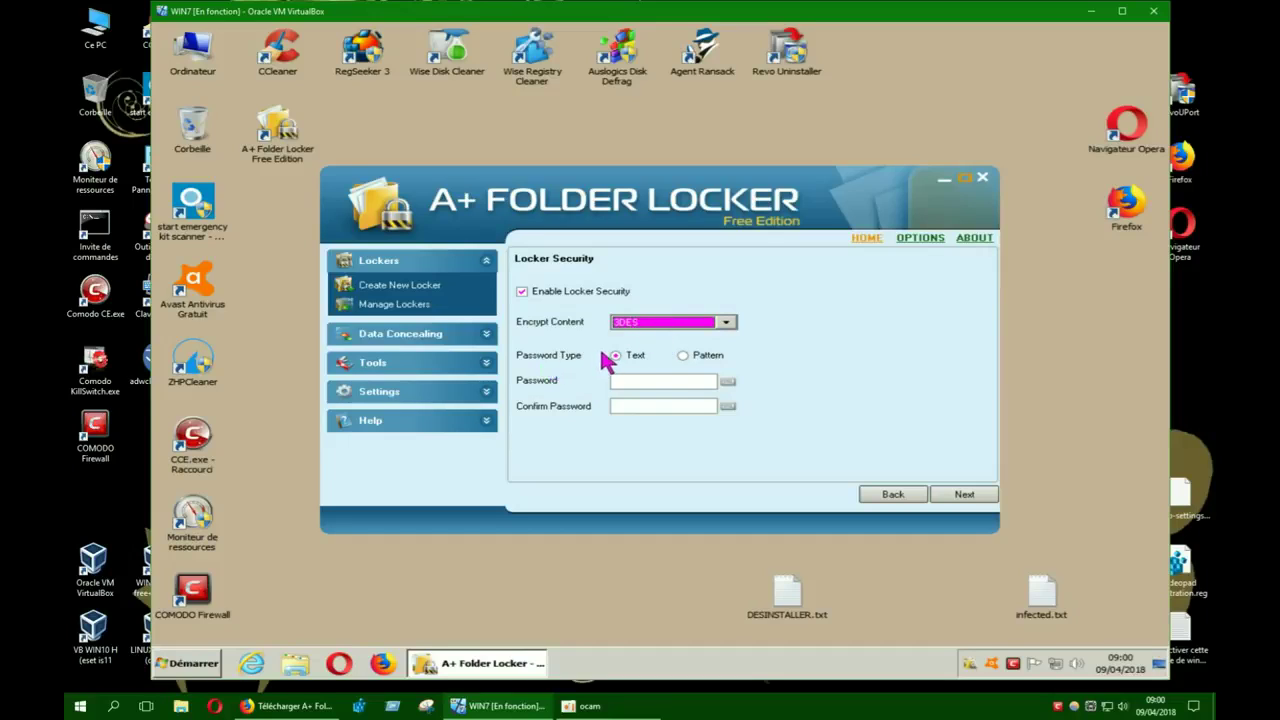
# - Compare how Text and Pattern passwords are entered, viewing the pattern grid and cancelling it without drawing
pyautogui.click(684, 358)
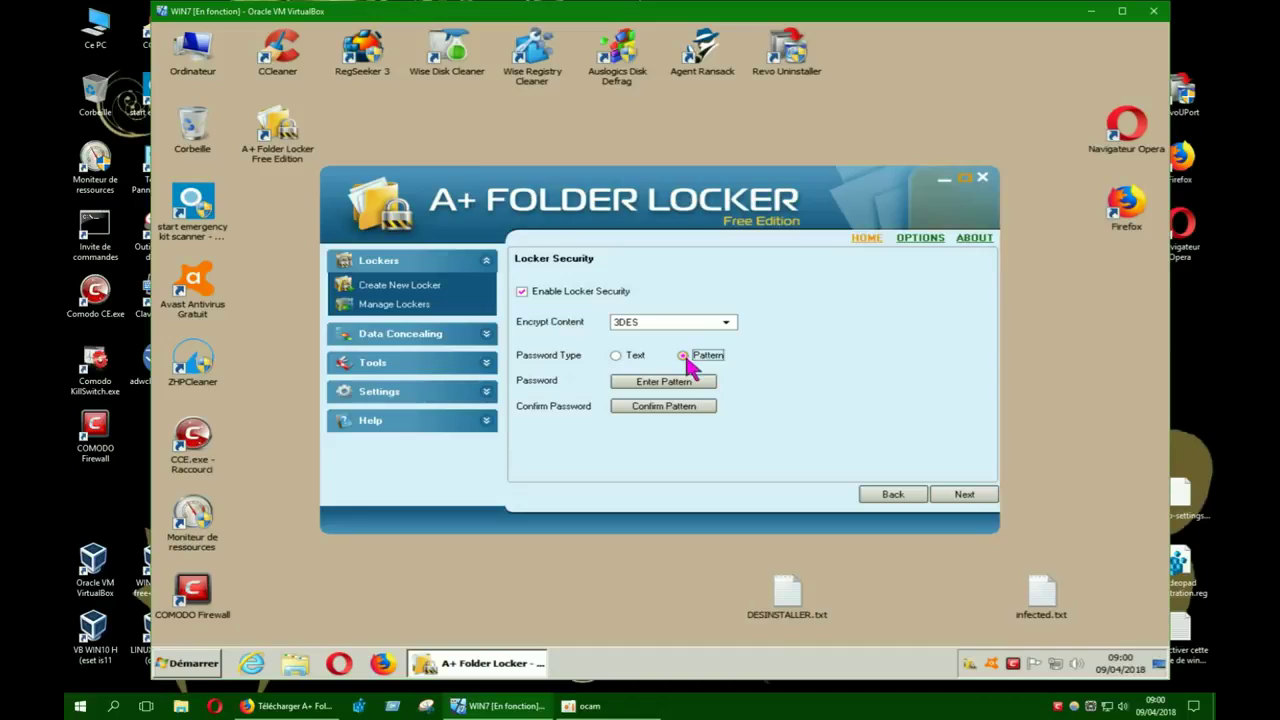
pyautogui.click(618, 357)
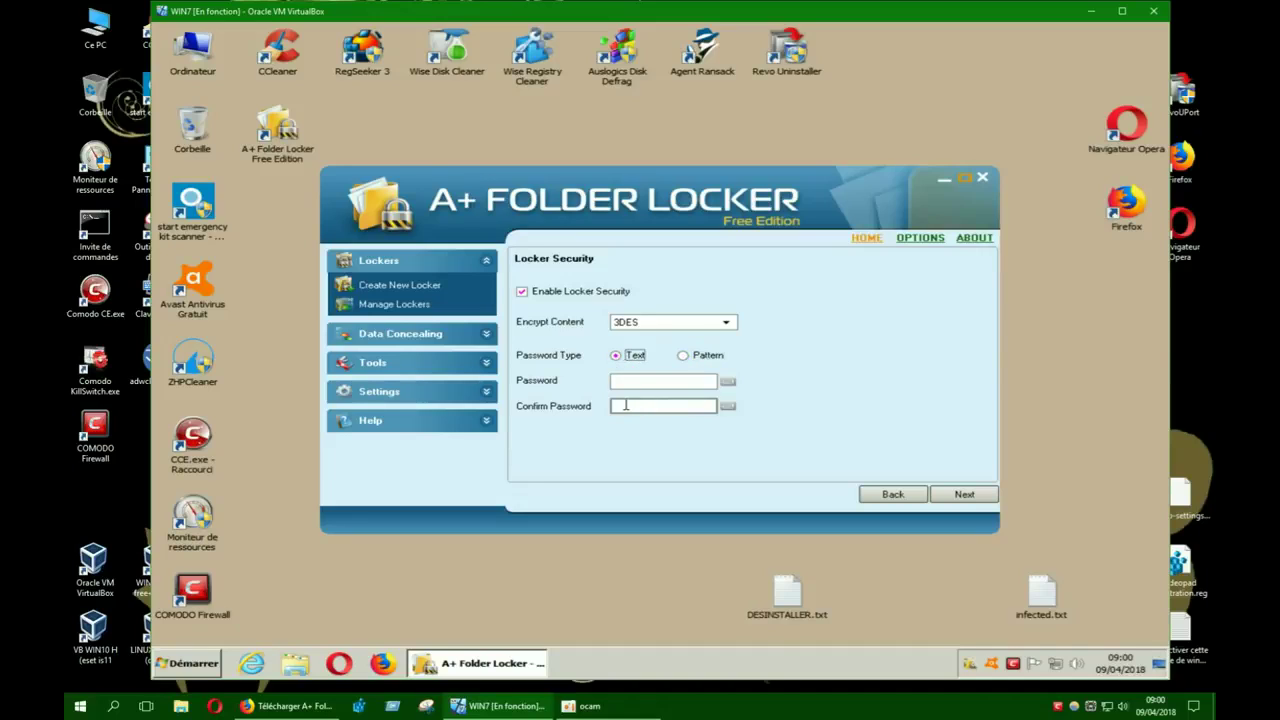
pyautogui.click(688, 359)
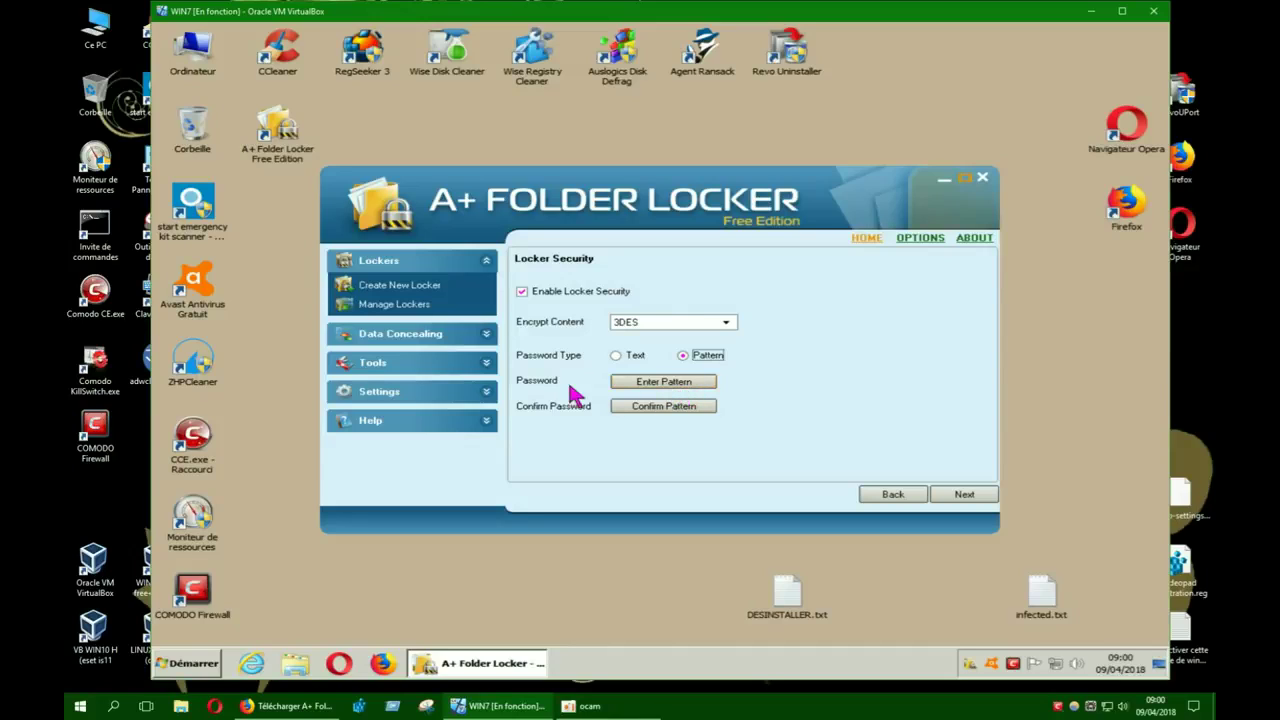
pyautogui.click(645, 390)
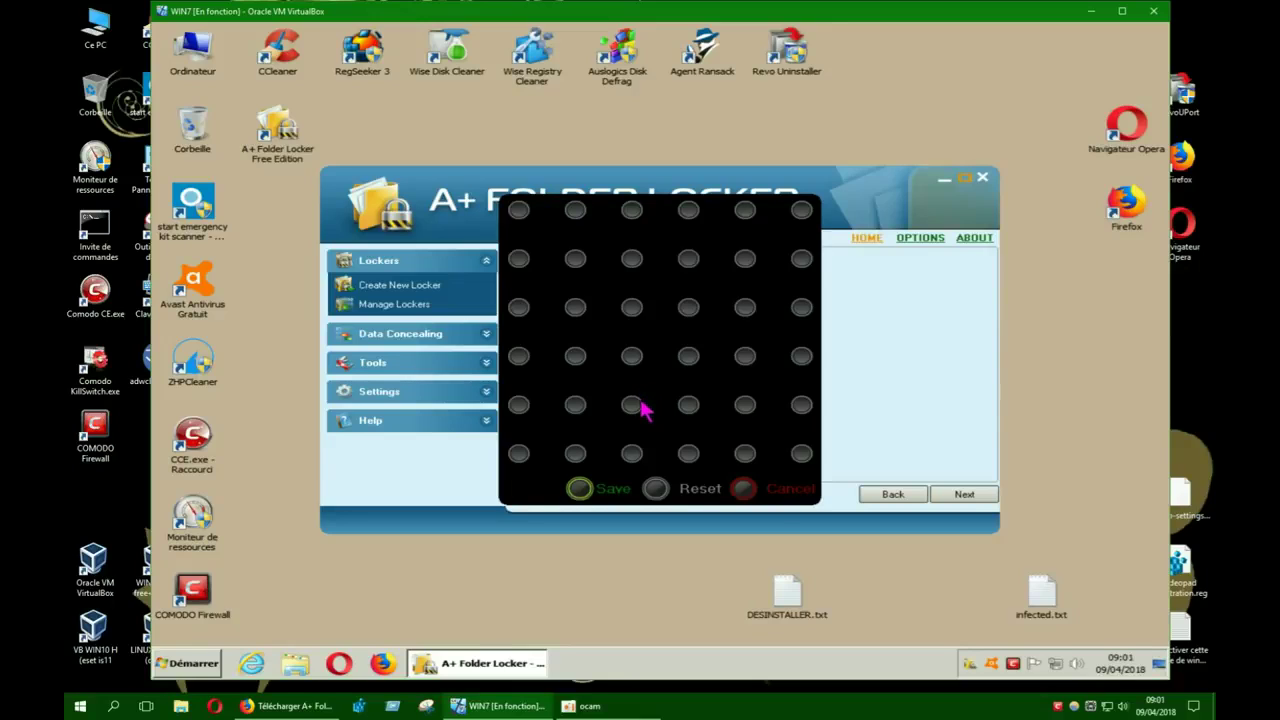
pyautogui.click(750, 492)
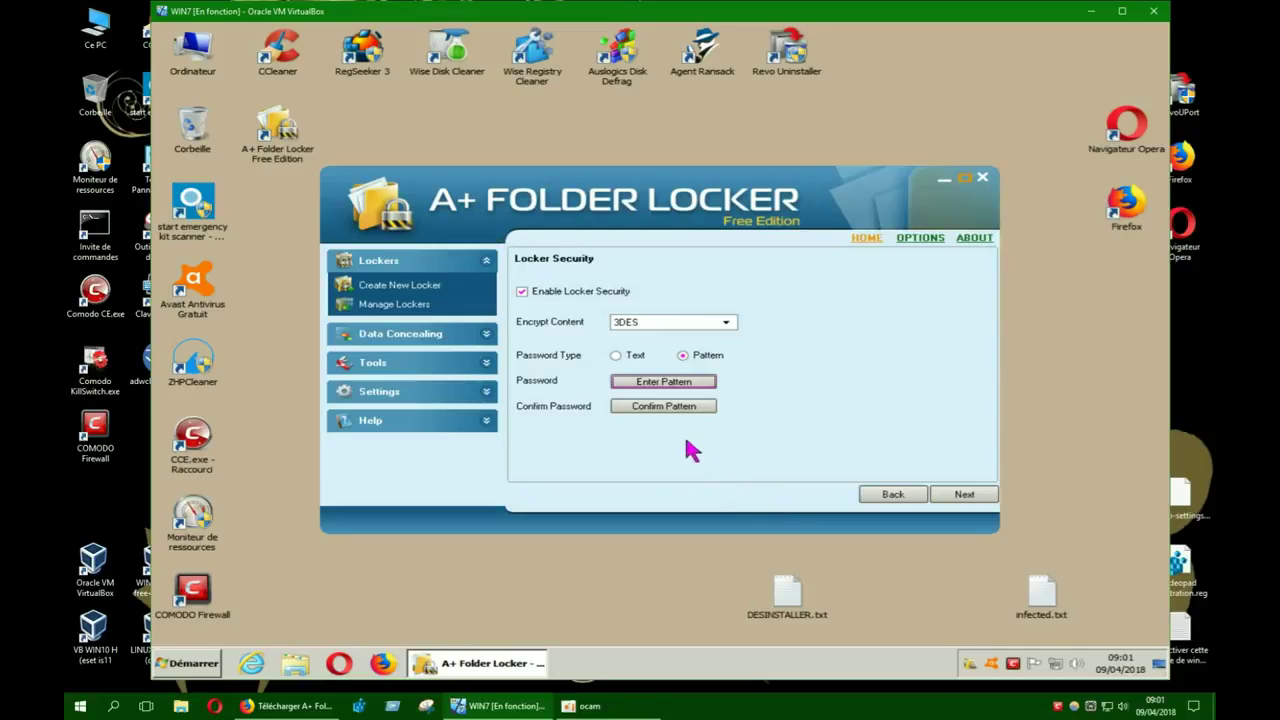
pyautogui.click(617, 355)
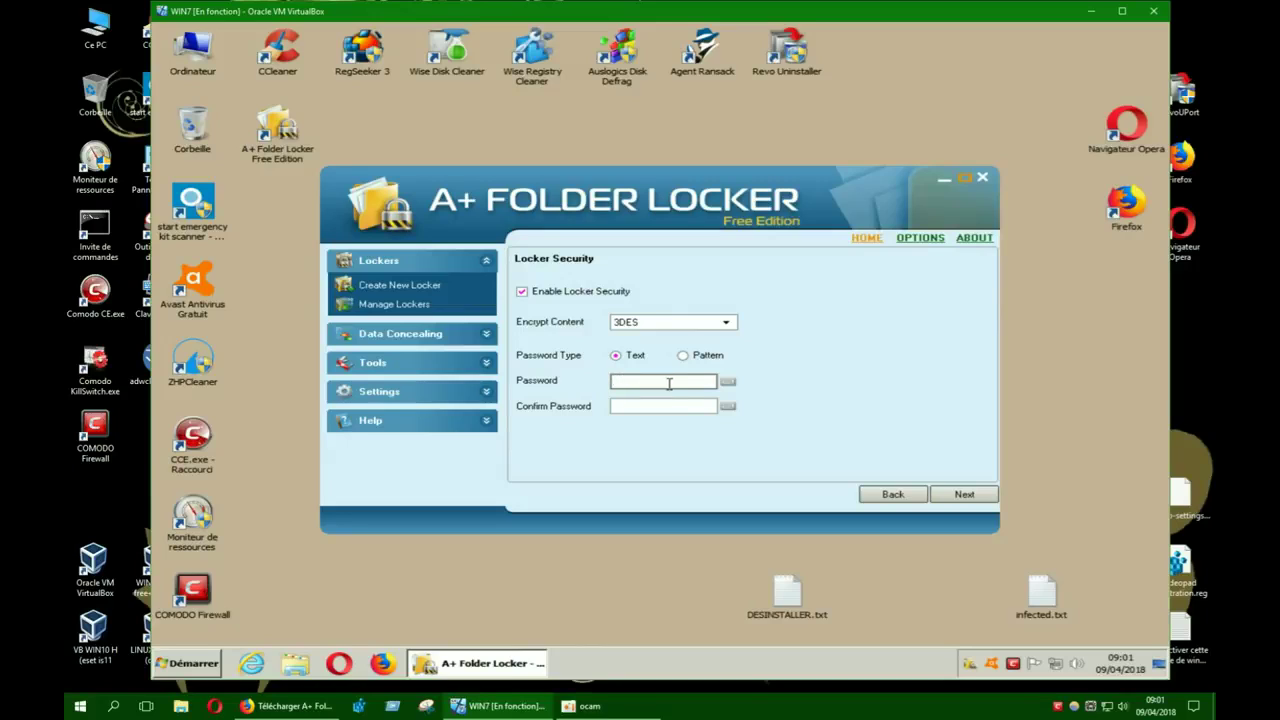
pyautogui.click(635, 405)
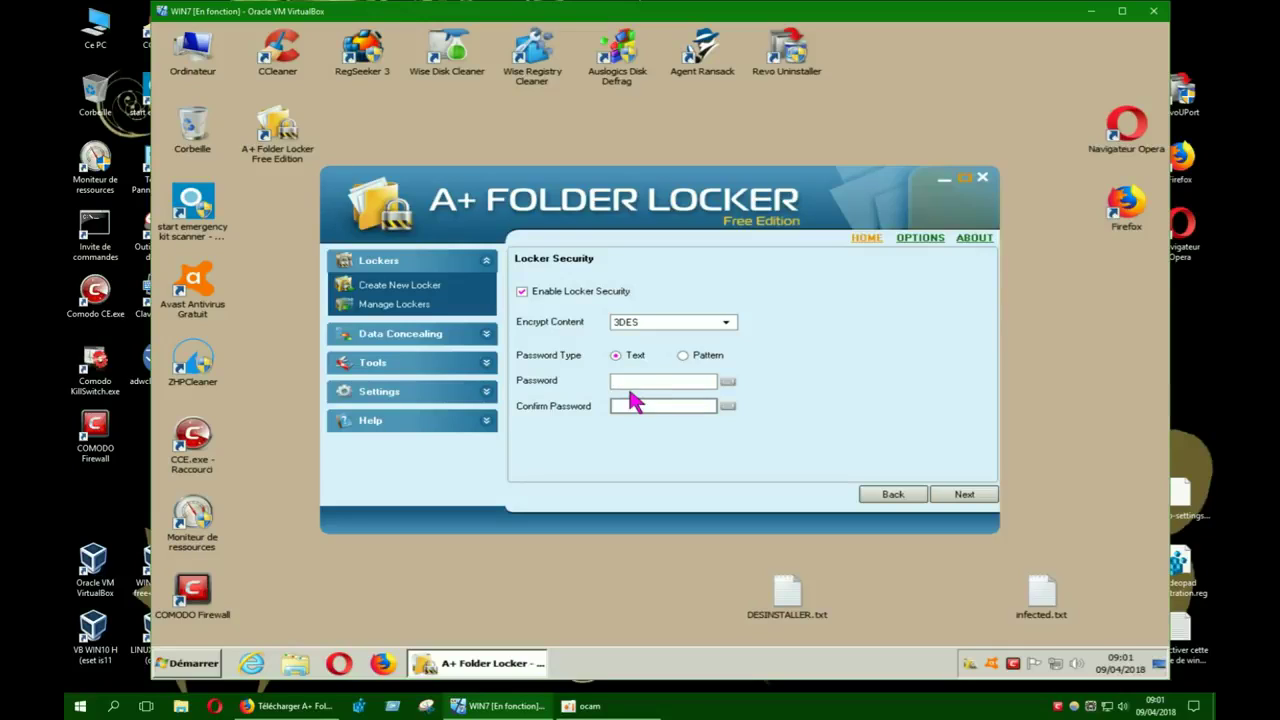
# - Set the locker's password type to Pattern, draw and save the password pattern, and confirm it with the same pattern
pyautogui.click(683, 355)
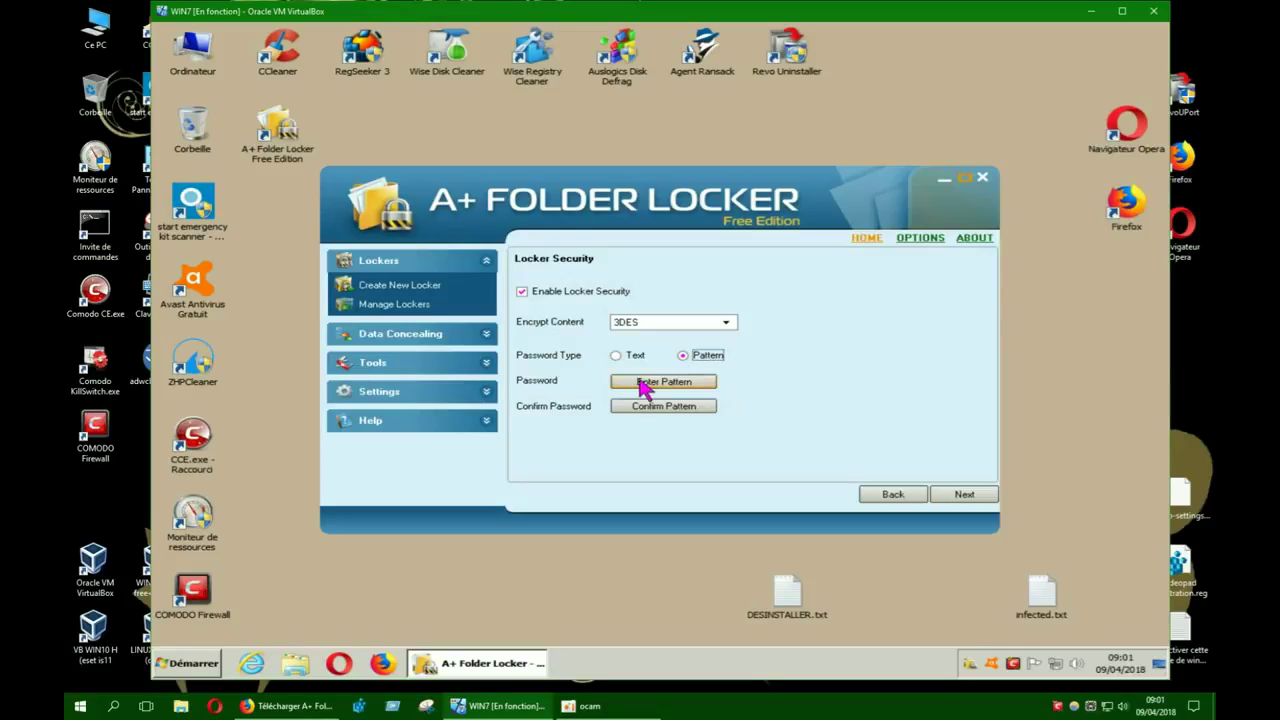
pyautogui.click(658, 382)
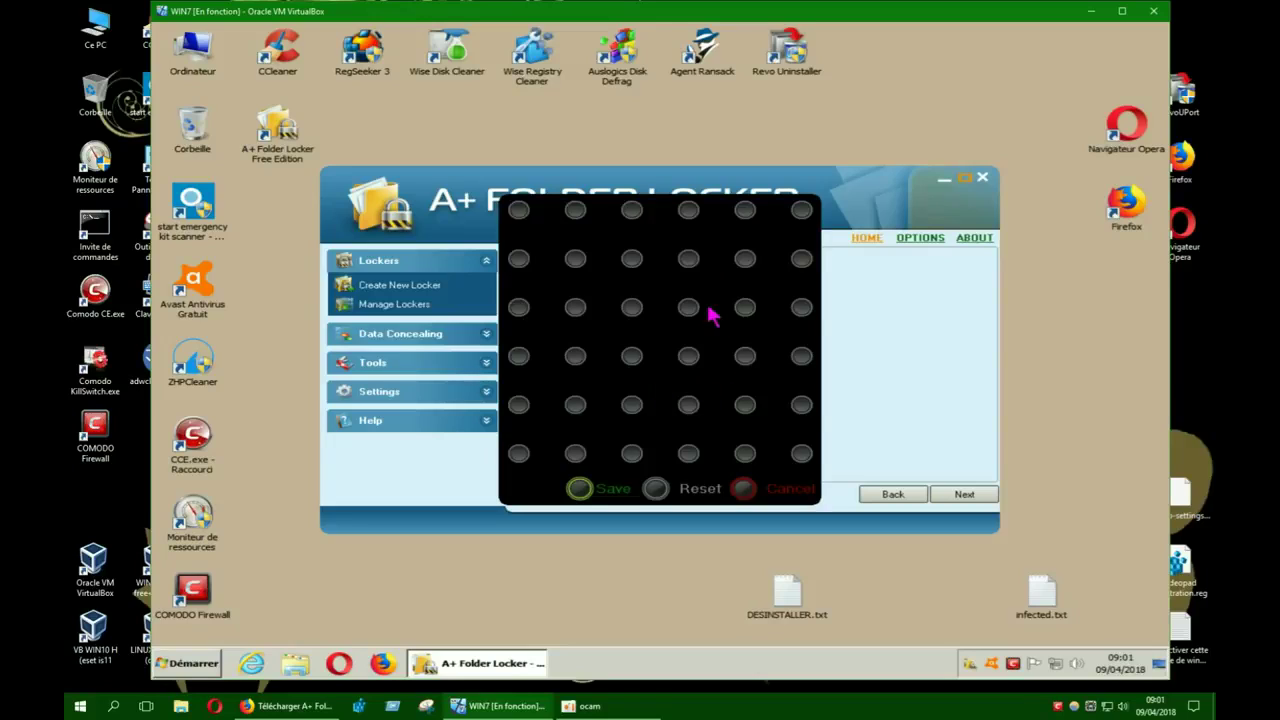
pyautogui.moveTo(518, 212)
pyautogui.mouseDown()
pyautogui.moveTo(520, 456)
pyautogui.moveTo(565, 468)
pyautogui.moveTo(588, 380)
pyautogui.moveTo(577, 210)
pyautogui.mouseUp()
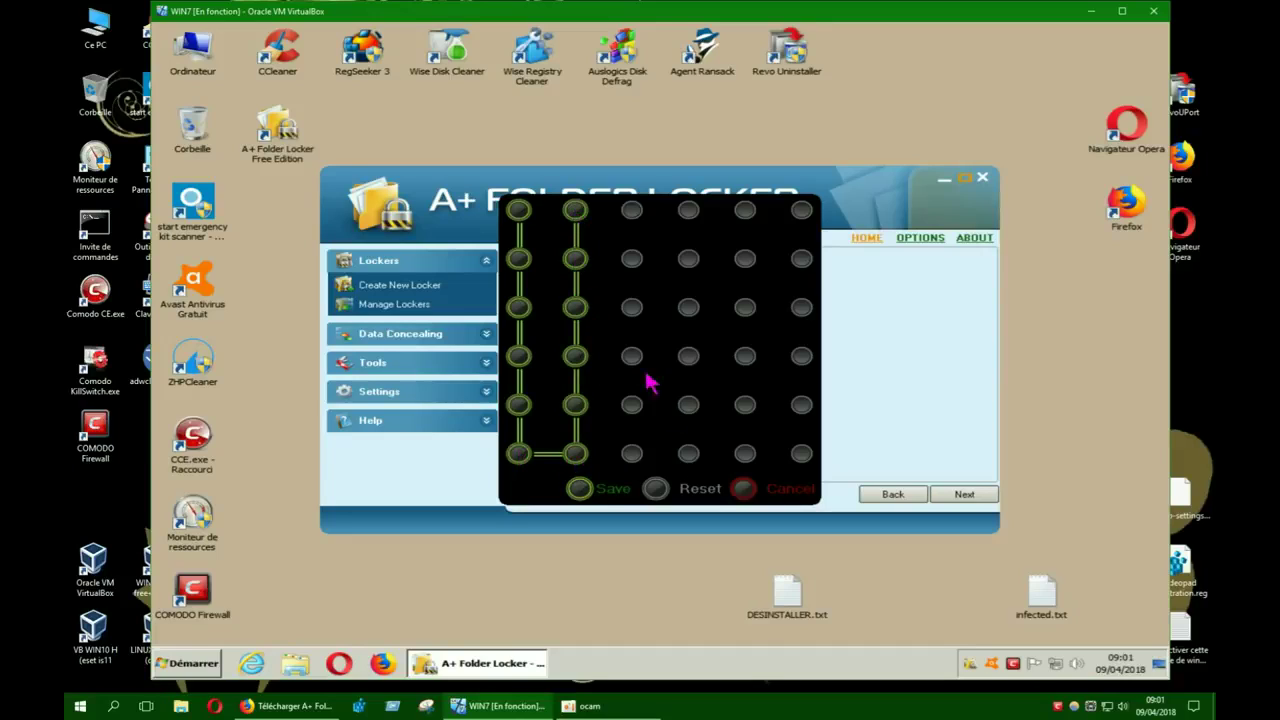
pyautogui.click(582, 490)
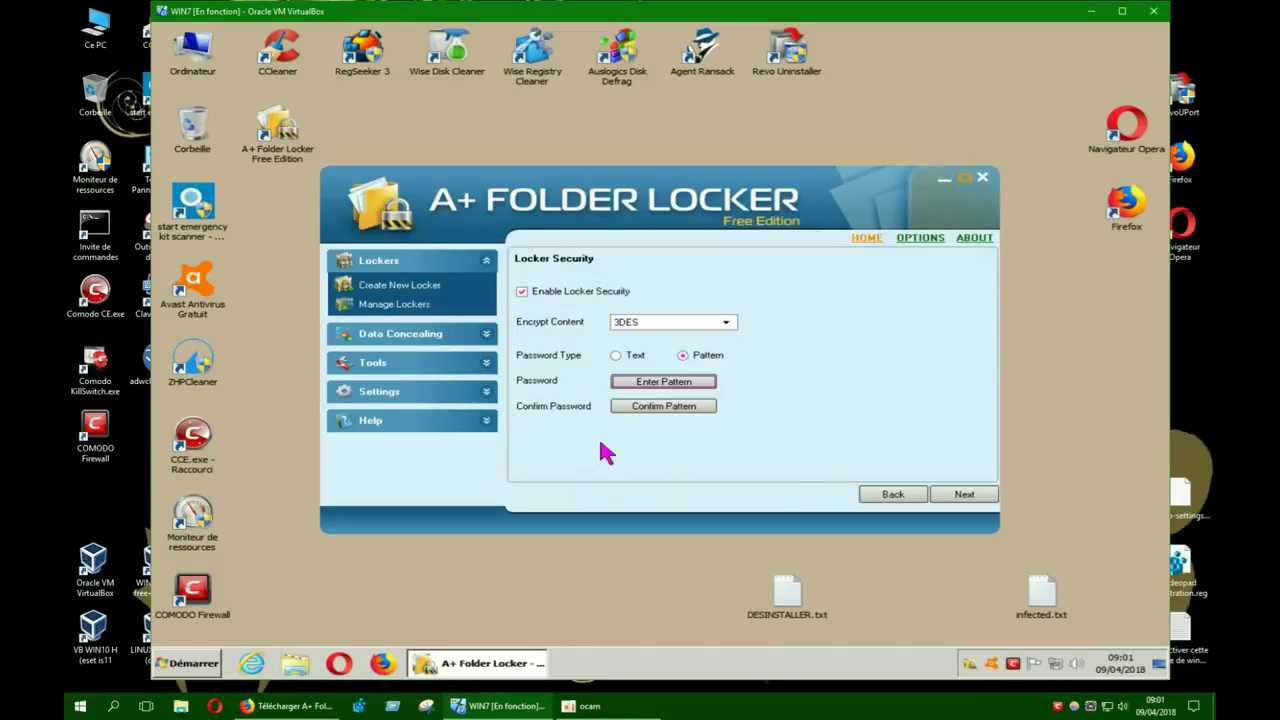
pyautogui.click(645, 414)
pyautogui.moveTo(520, 212)
pyautogui.mouseDown()
pyautogui.moveTo(518, 452)
pyautogui.moveTo(580, 455)
pyautogui.moveTo(582, 232)
pyautogui.mouseUp()
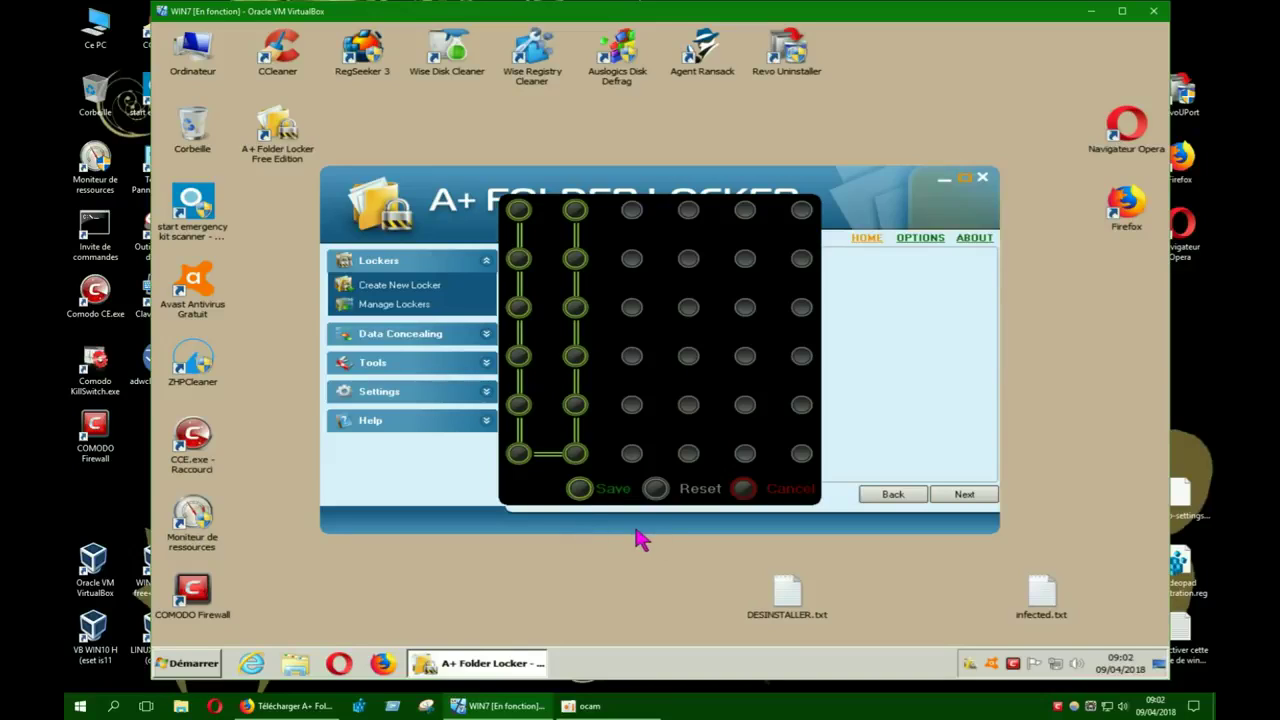
pyautogui.click(580, 490)
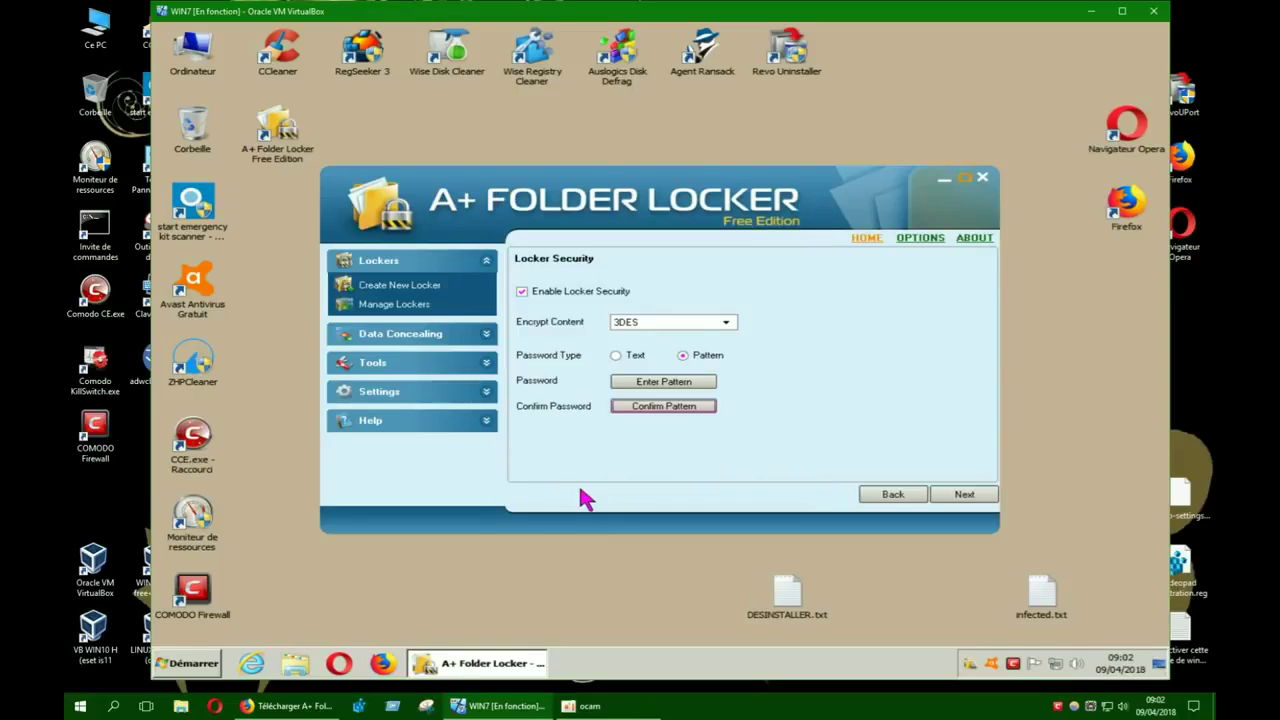
# - Finish creating the locker with anti-hacking protection left disabled, closing the opened TEST (E:) drive window and the completion notice
pyautogui.click(962, 495)
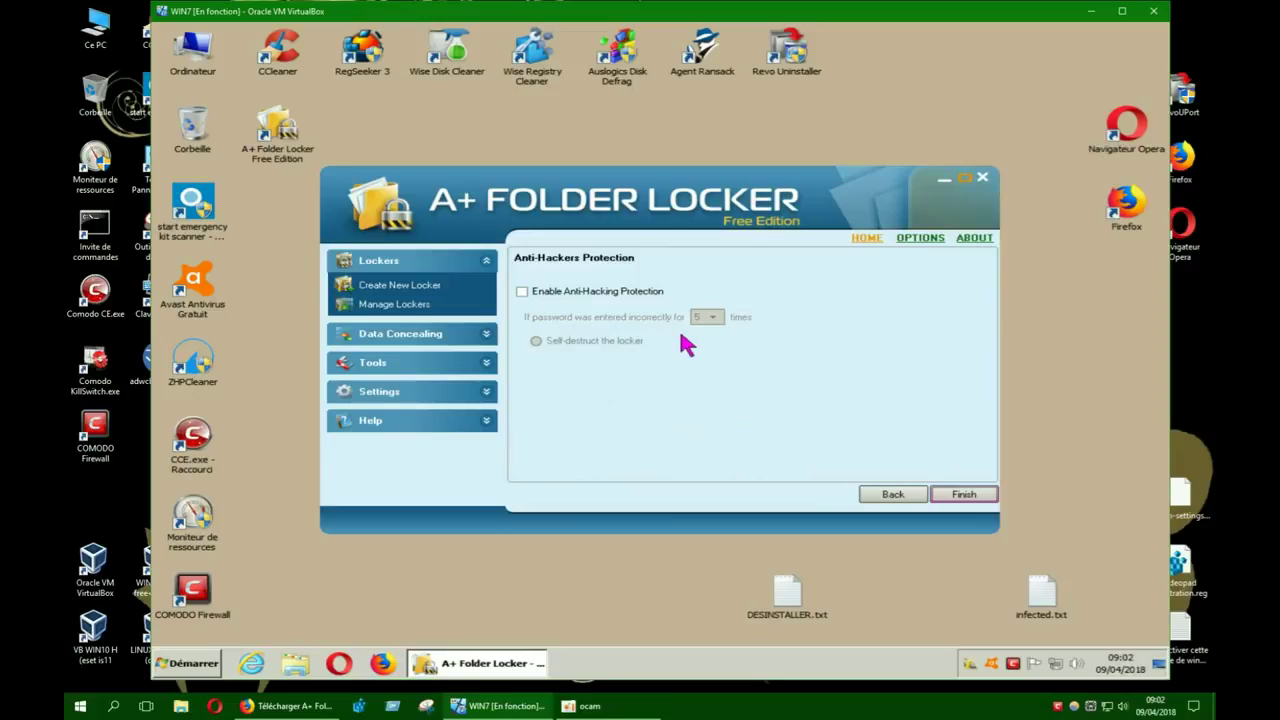
pyautogui.click(963, 494)
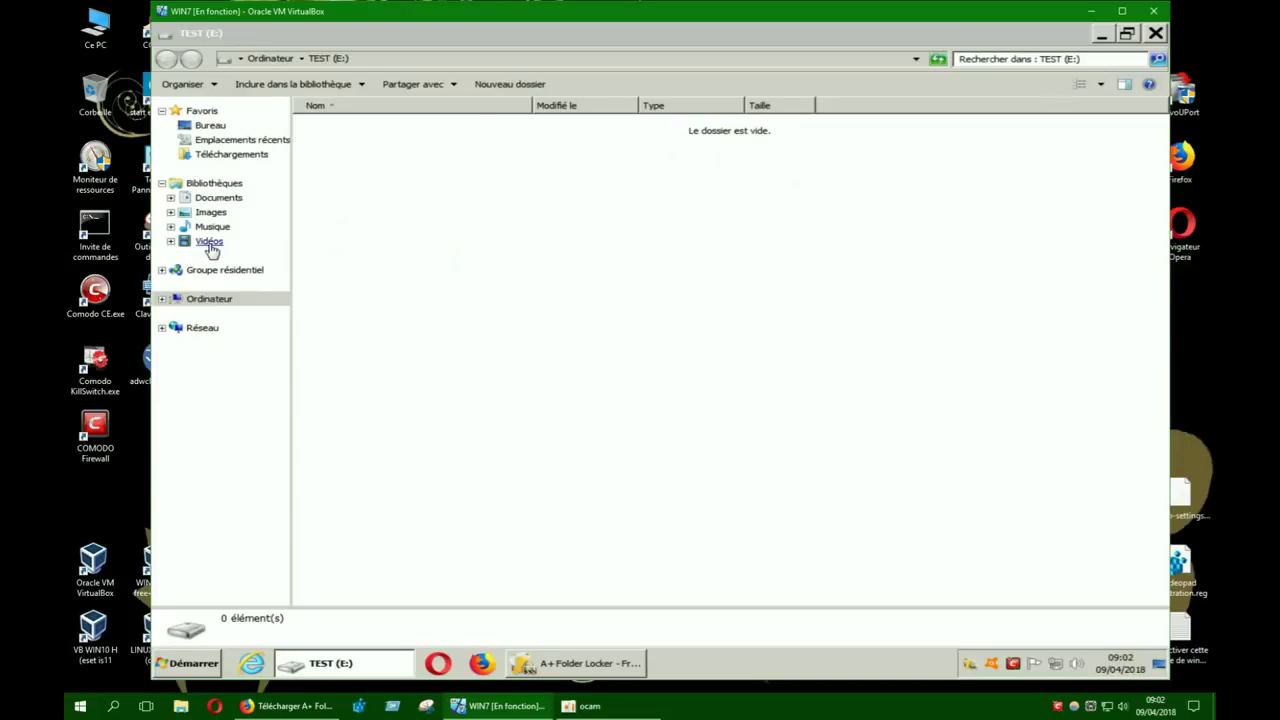
pyautogui.click(1155, 33)
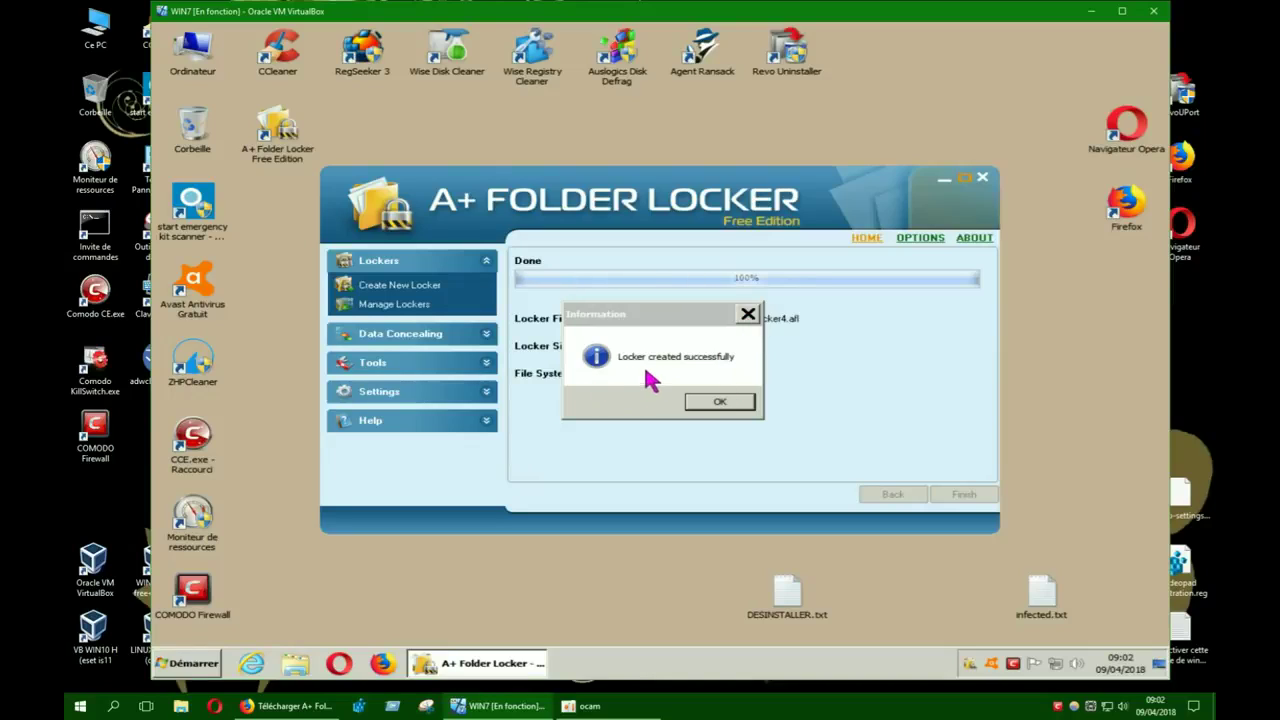
pyautogui.click(719, 403)
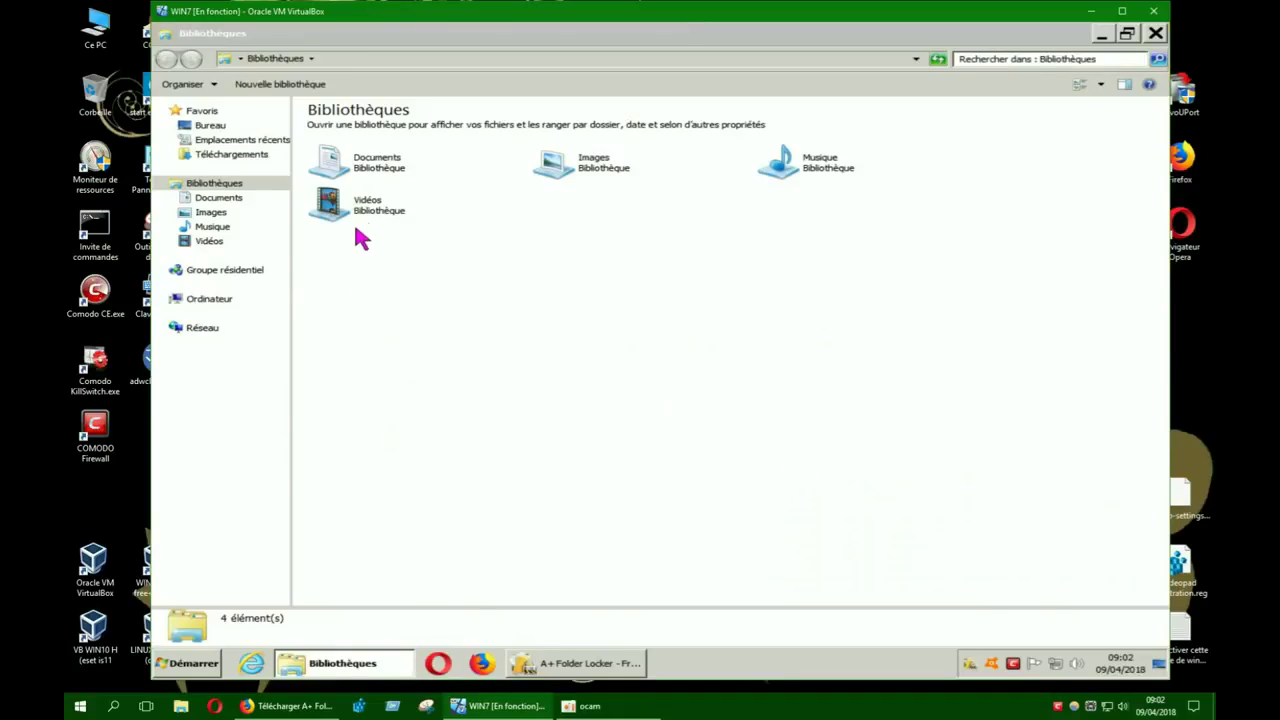
# - Check whether Nouveau dossier in the Vidéos library can be opened while the locker is unlocked, then close the file window
pyautogui.doubleClick(332, 205)
pyautogui.click(349, 205)
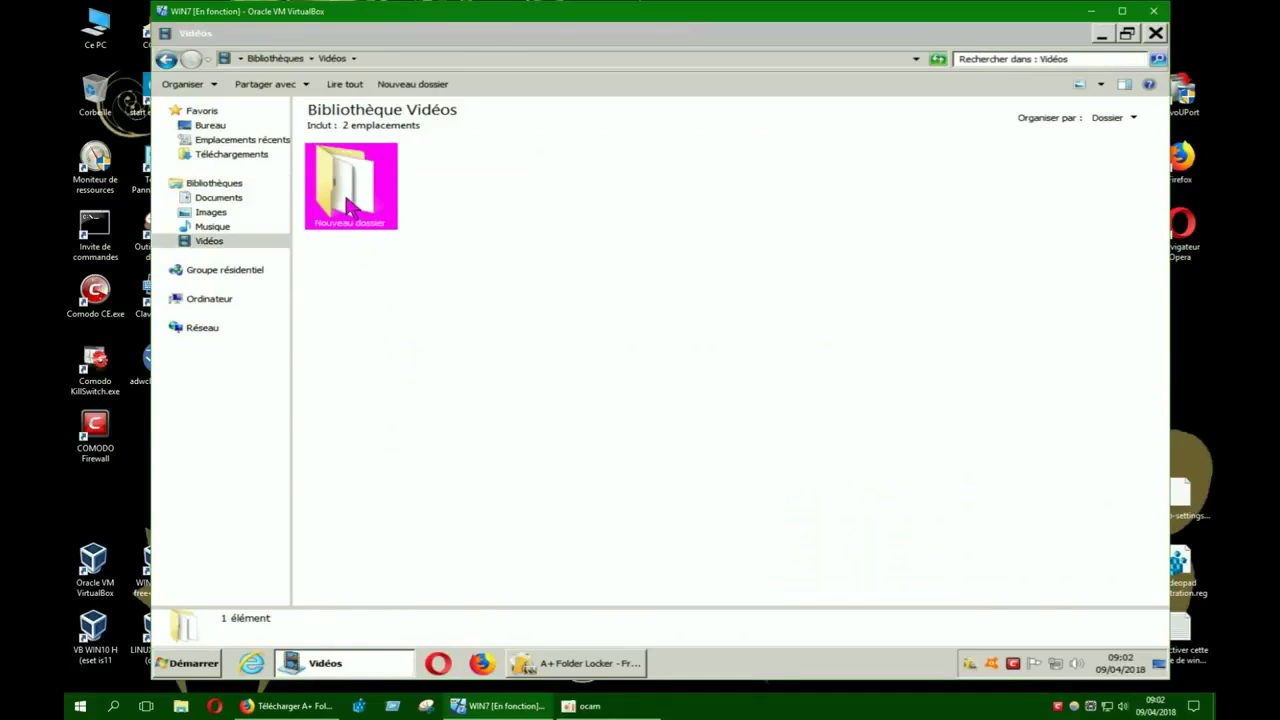
pyautogui.doubleClick(349, 205)
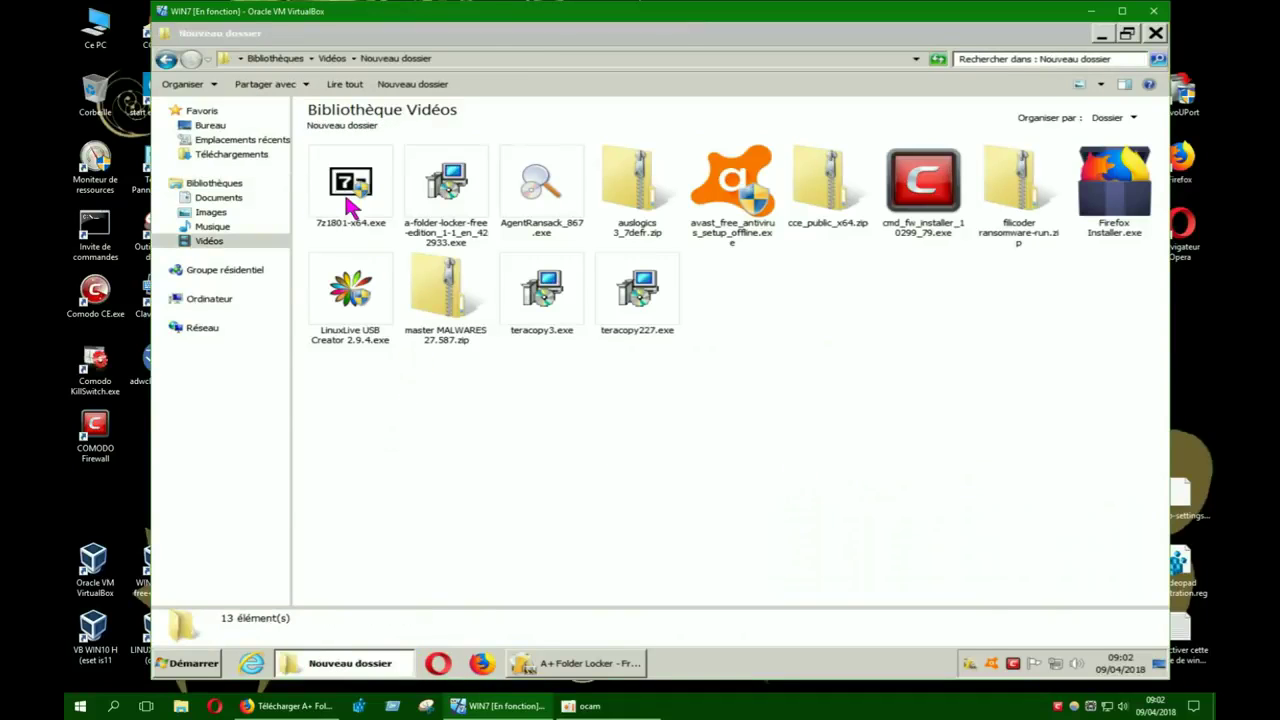
pyautogui.click(166, 60)
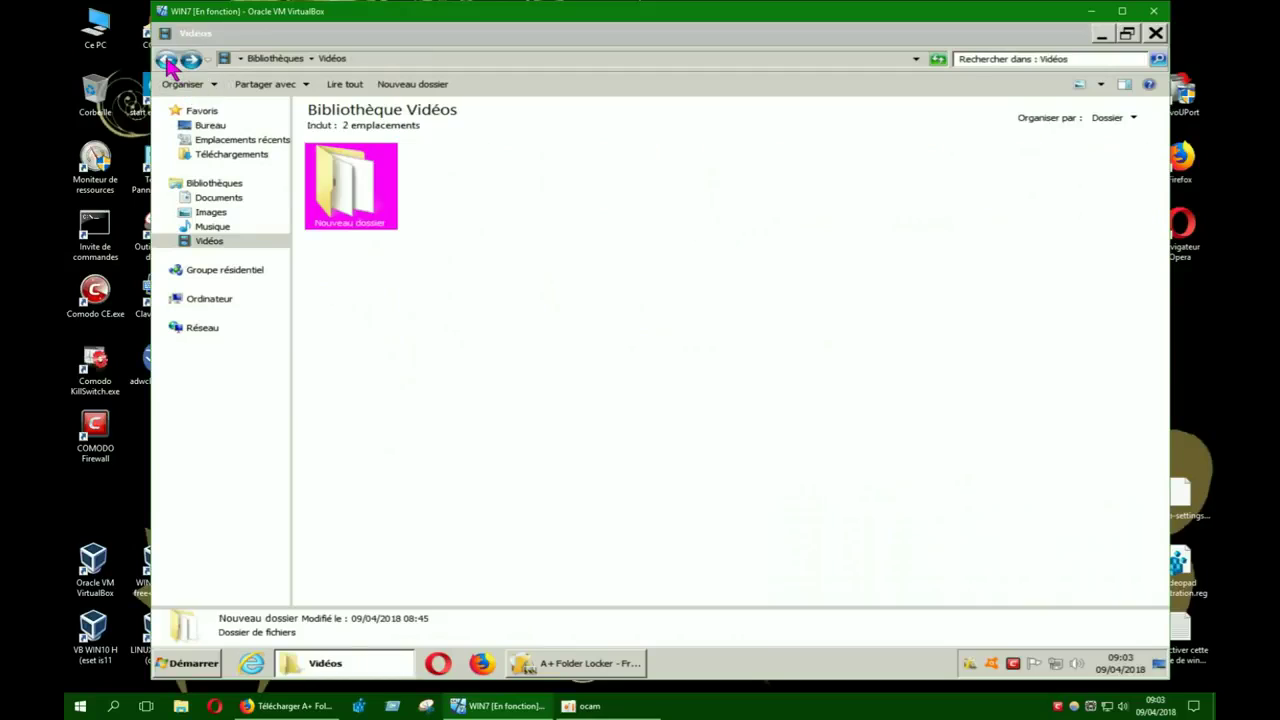
pyautogui.doubleClick(376, 212)
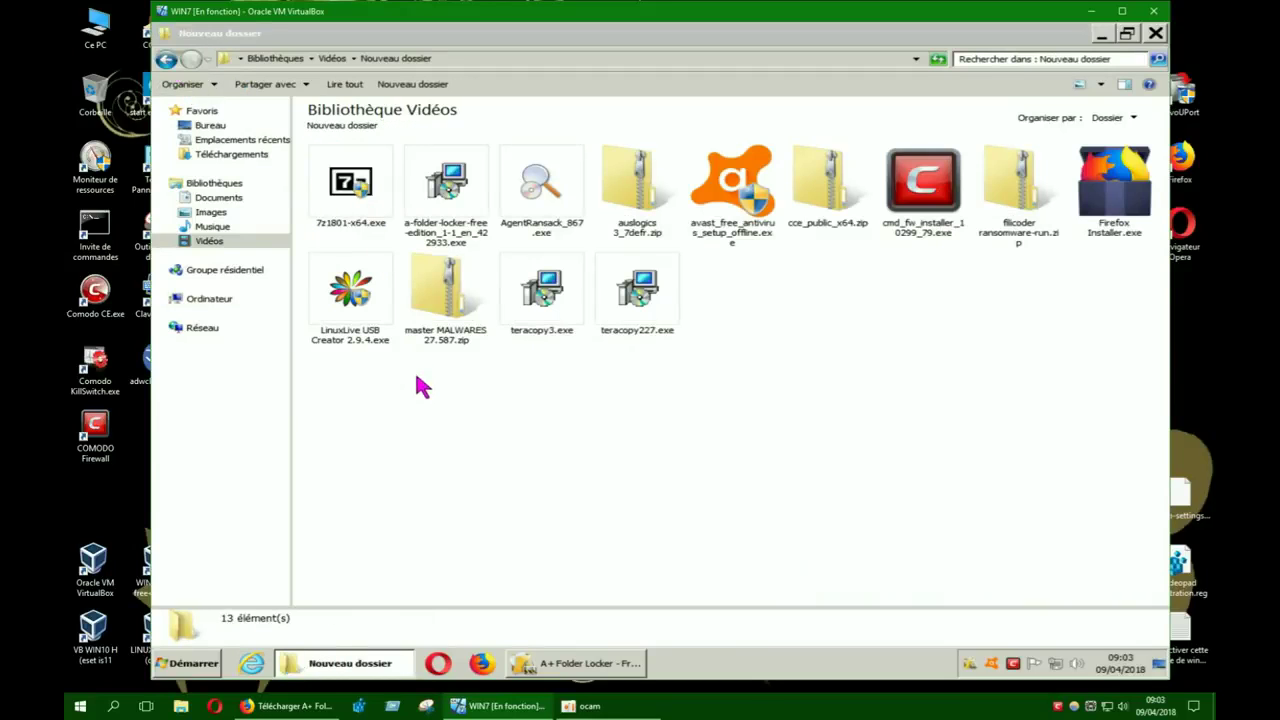
pyautogui.click(168, 61)
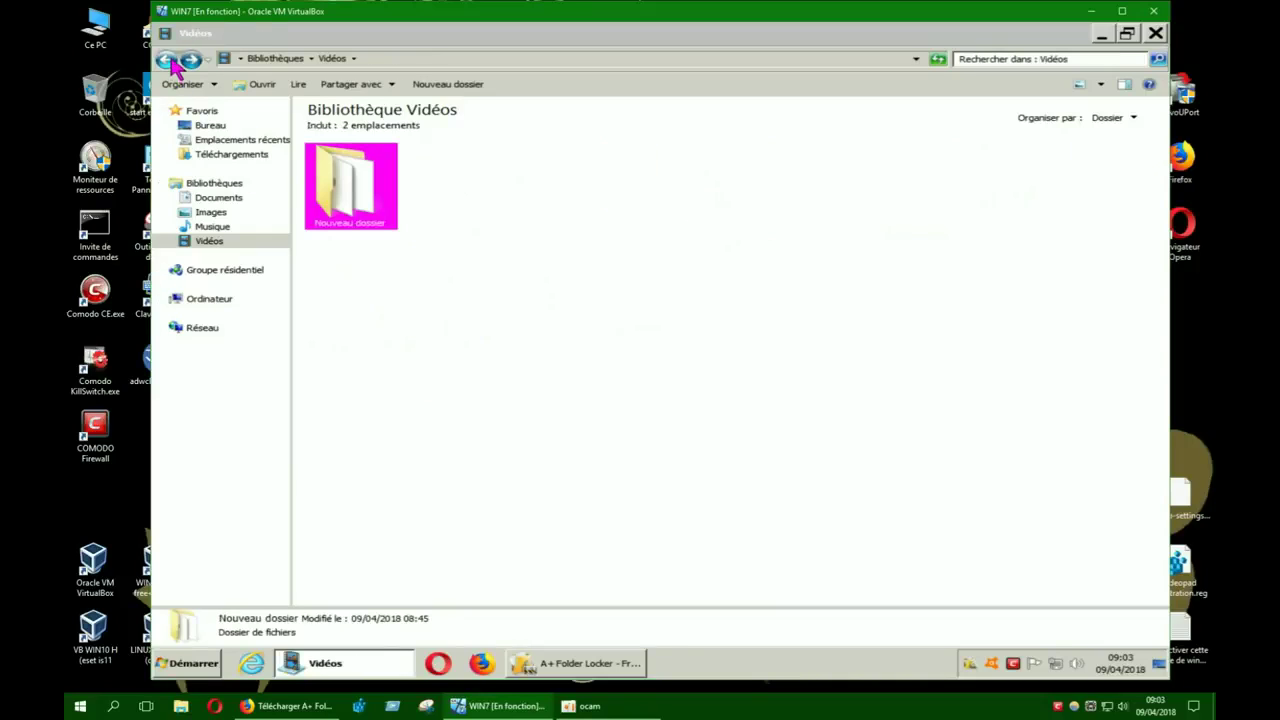
pyautogui.click(1155, 33)
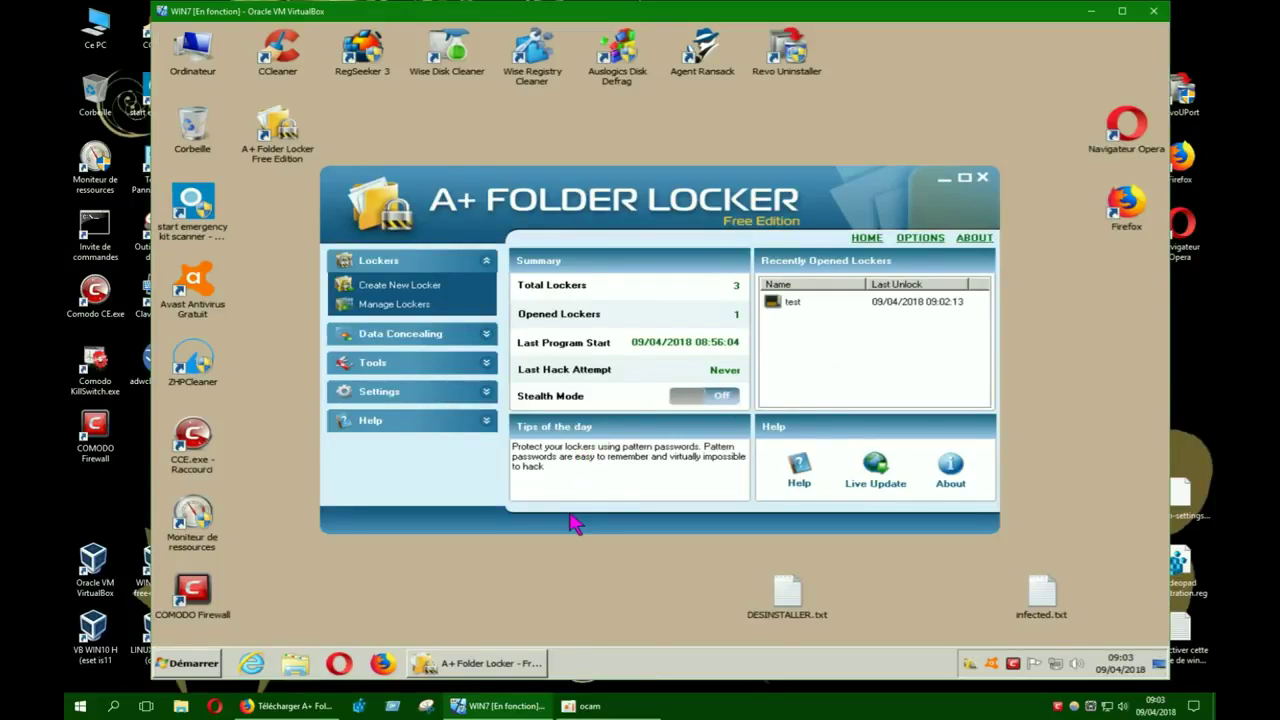
# - Exit A+ Folder Locker and lock the locker that is still unlocked
pyautogui.click(982, 179)
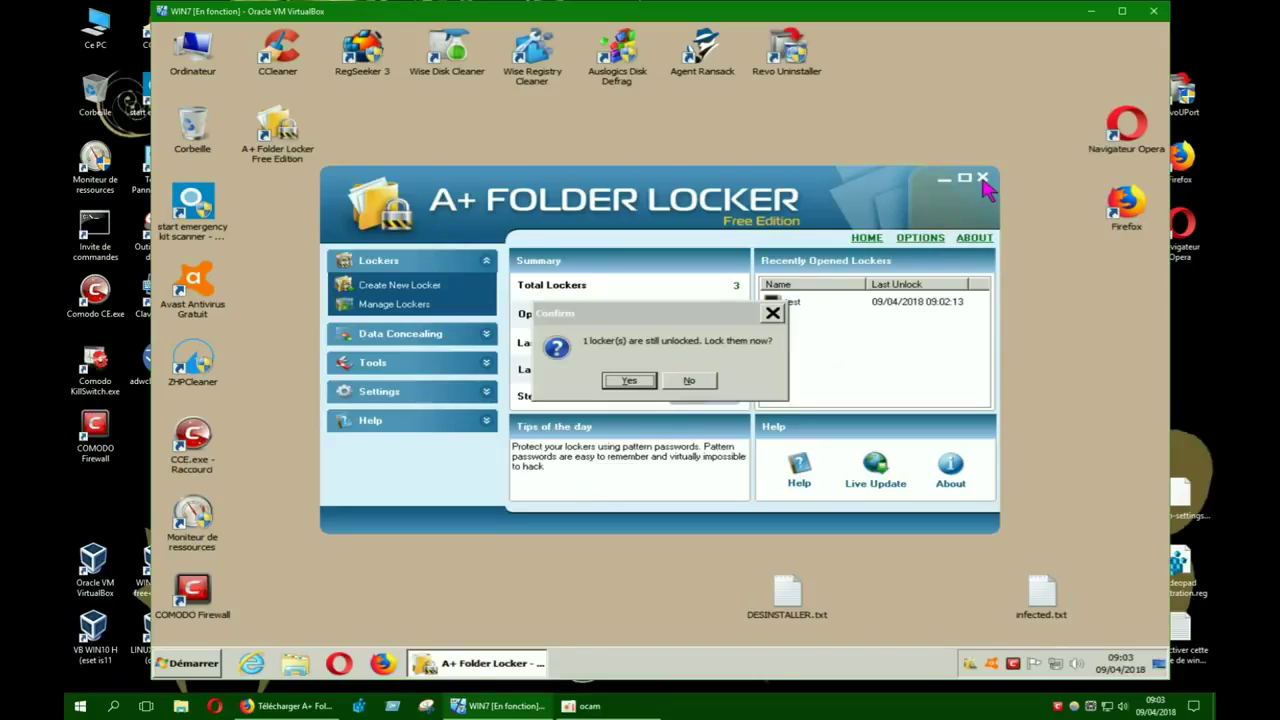
pyautogui.click(636, 380)
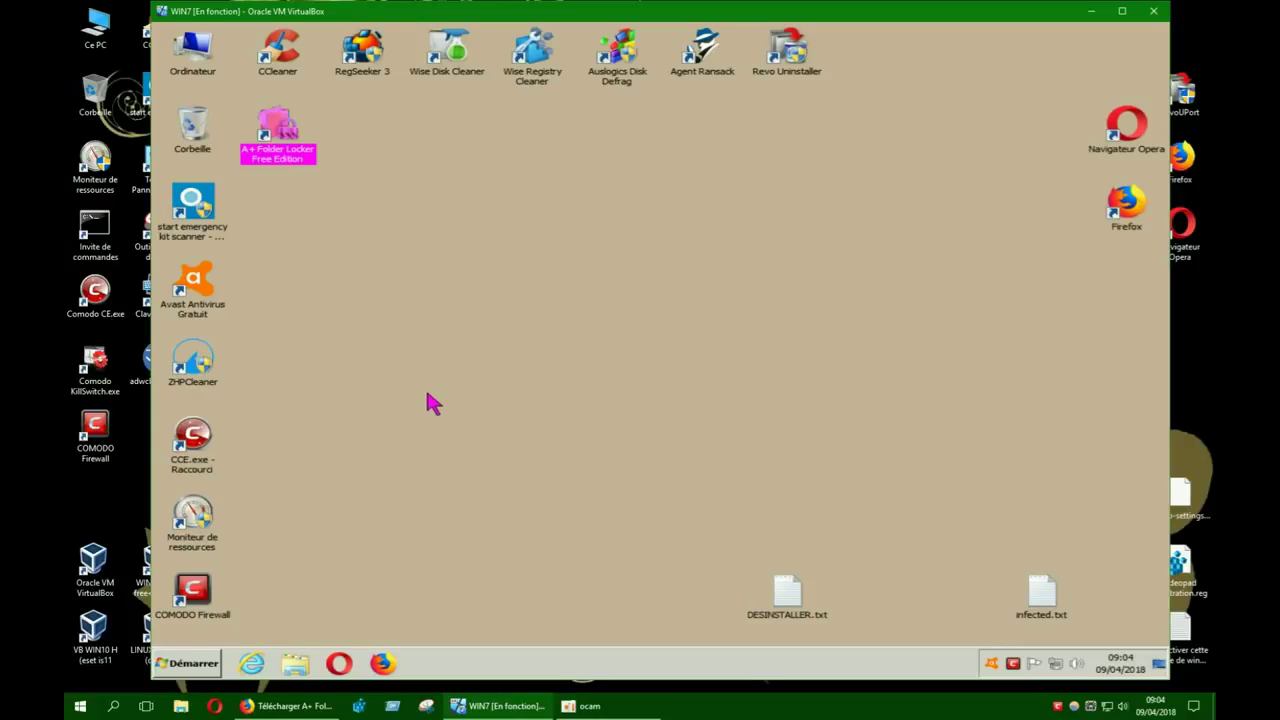
pyautogui.click(437, 474)
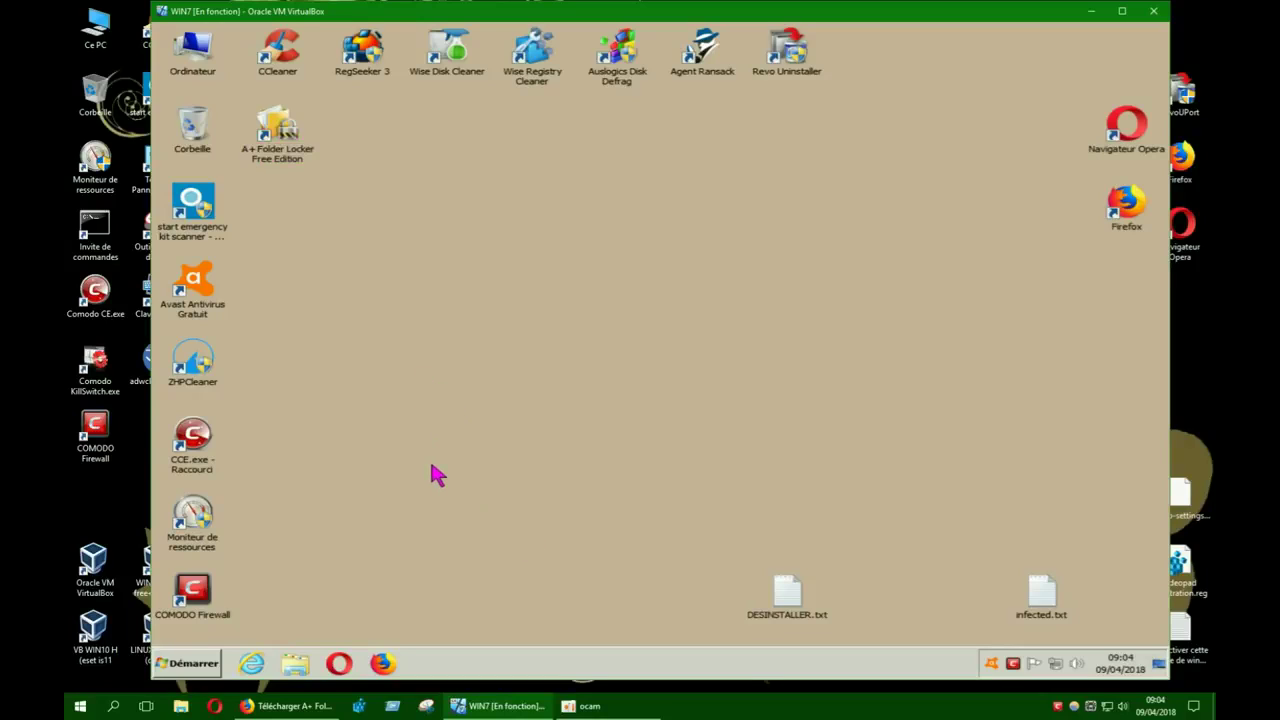
# - Examine Nouveau dossier in the Vidéos library and the Téléchargements folder to test access with the locker locked
pyautogui.click(295, 663)
pyautogui.doubleClick(360, 202)
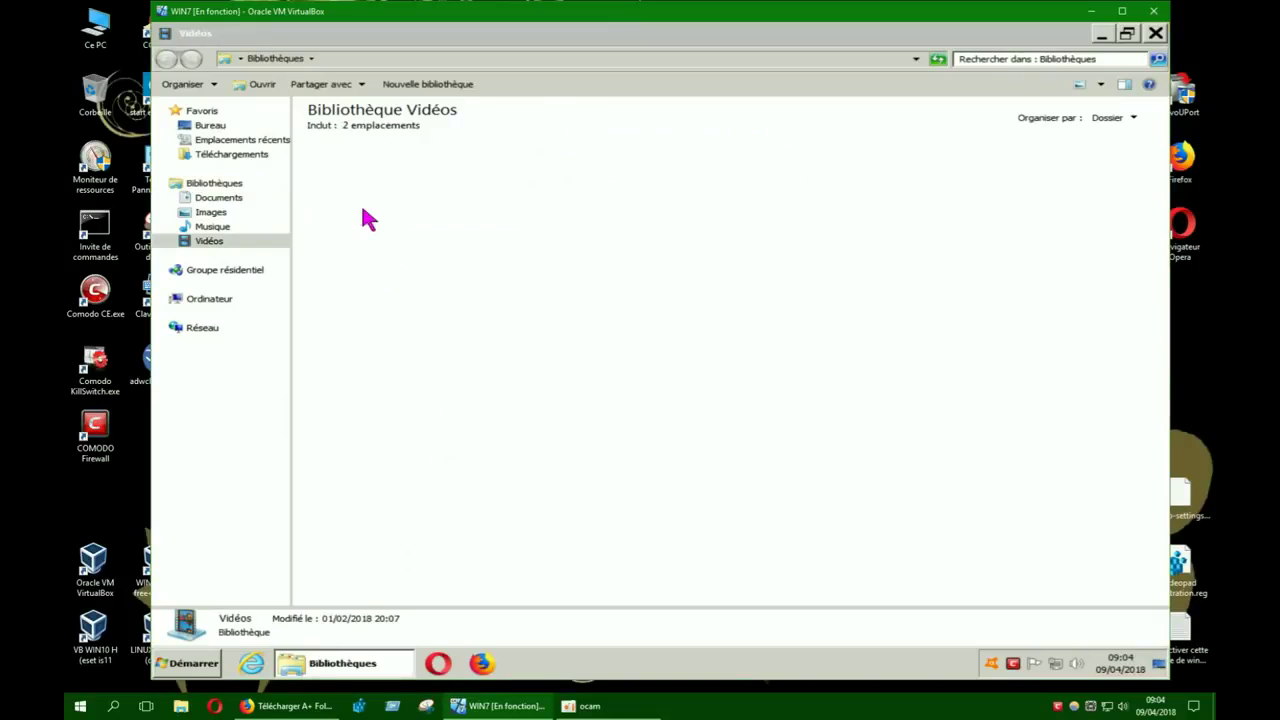
pyautogui.doubleClick(361, 204)
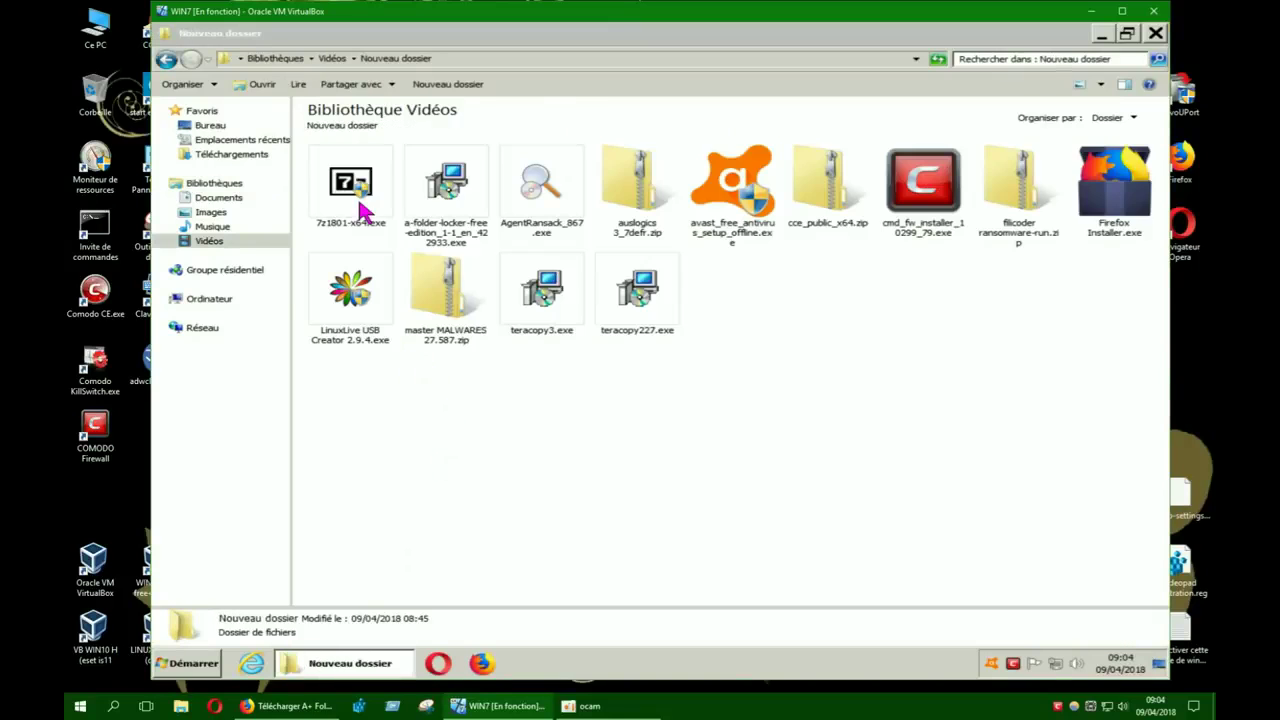
pyautogui.click(167, 61)
pyautogui.click(168, 62)
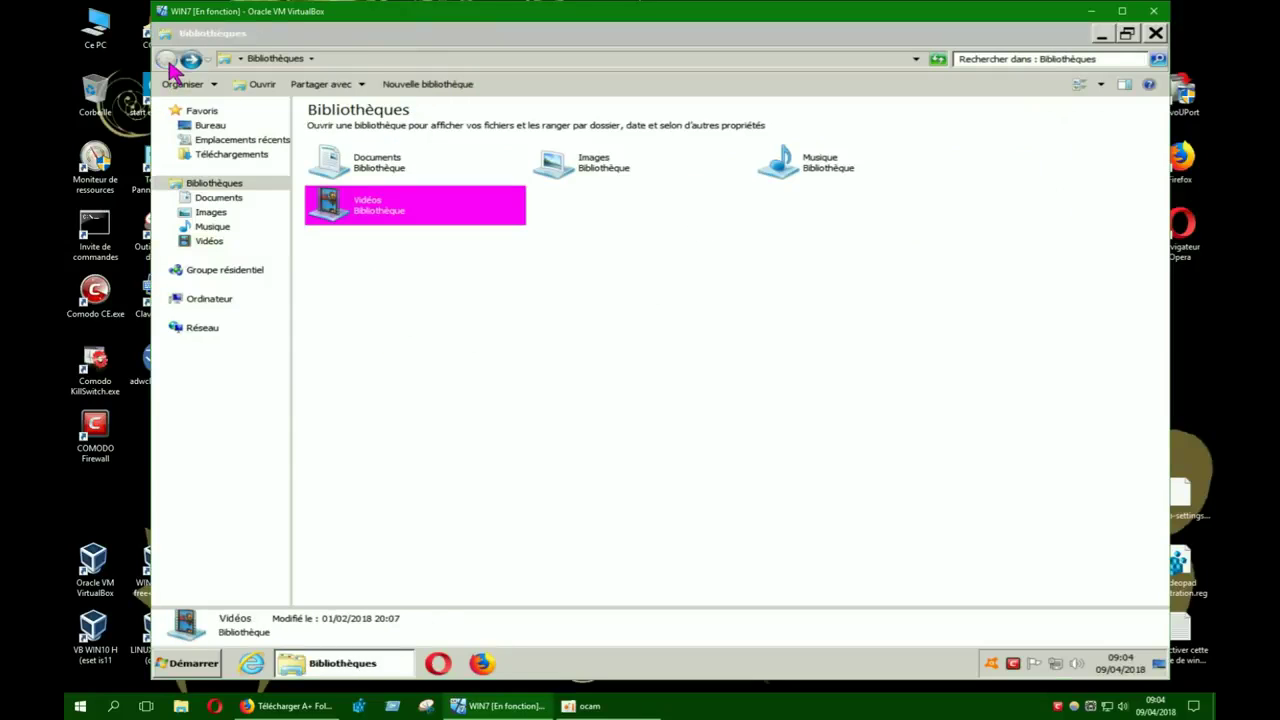
pyautogui.click(230, 155)
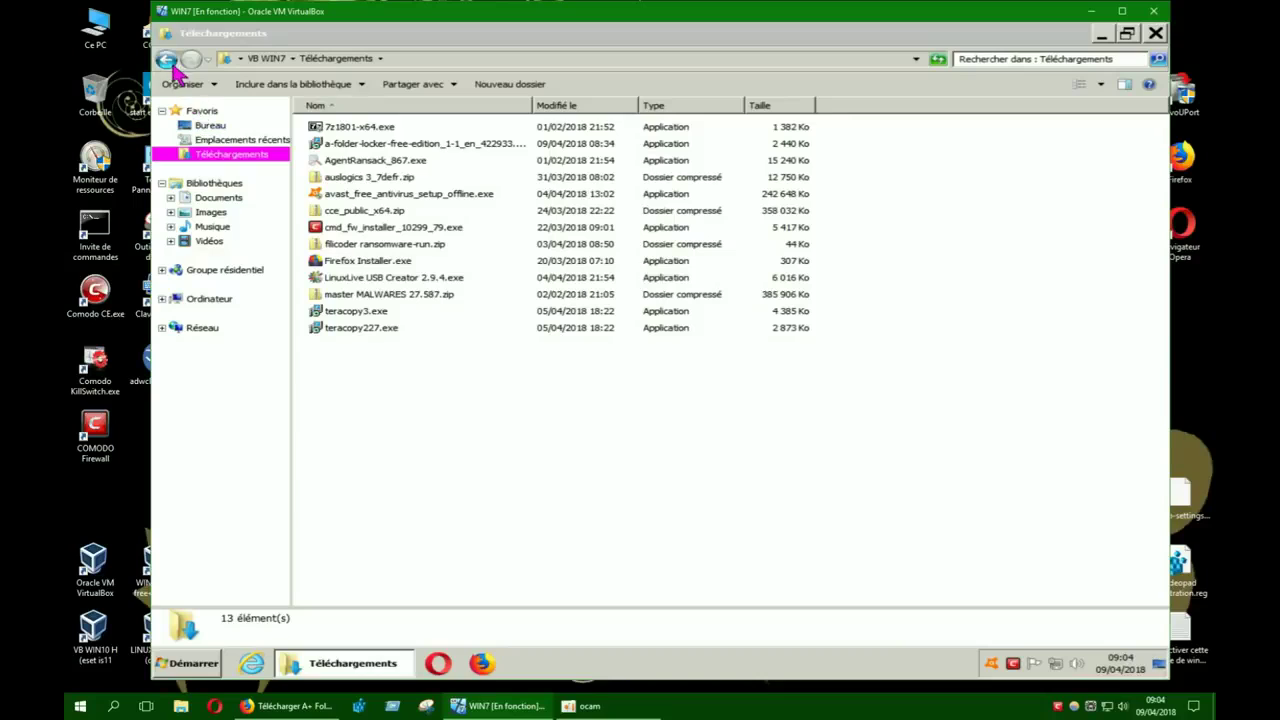
pyautogui.click(215, 242)
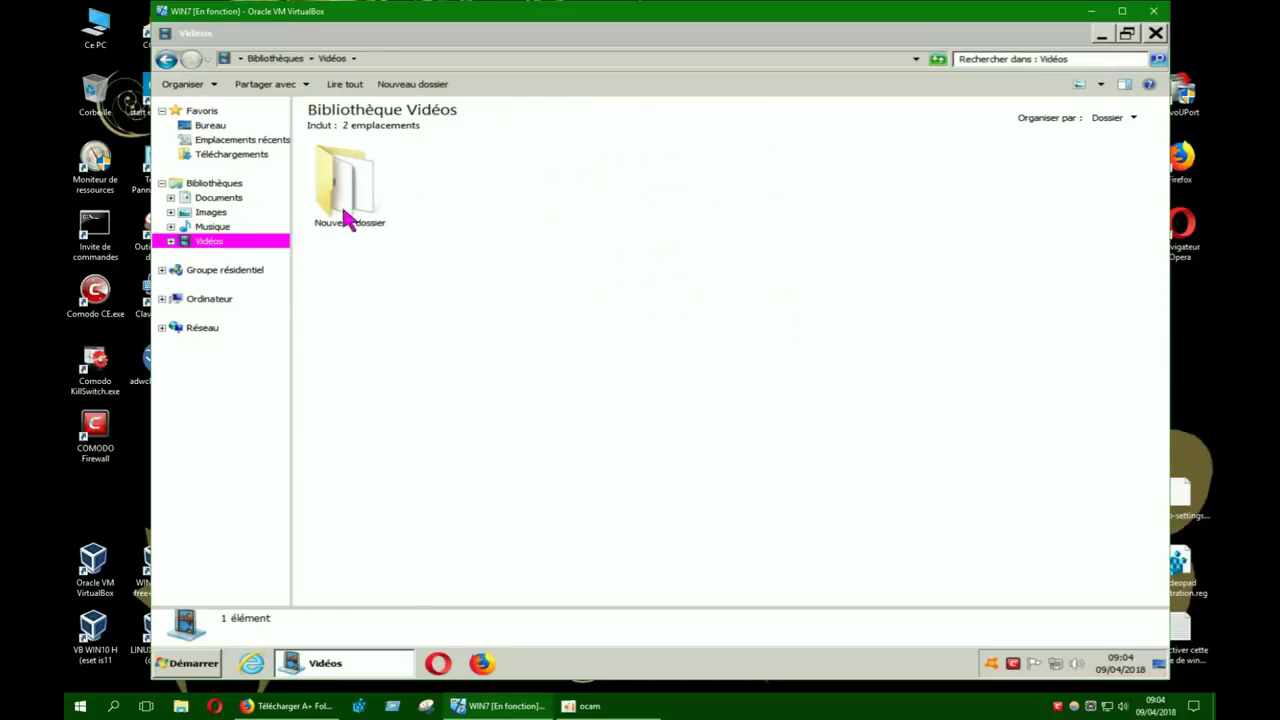
pyautogui.doubleClick(345, 219)
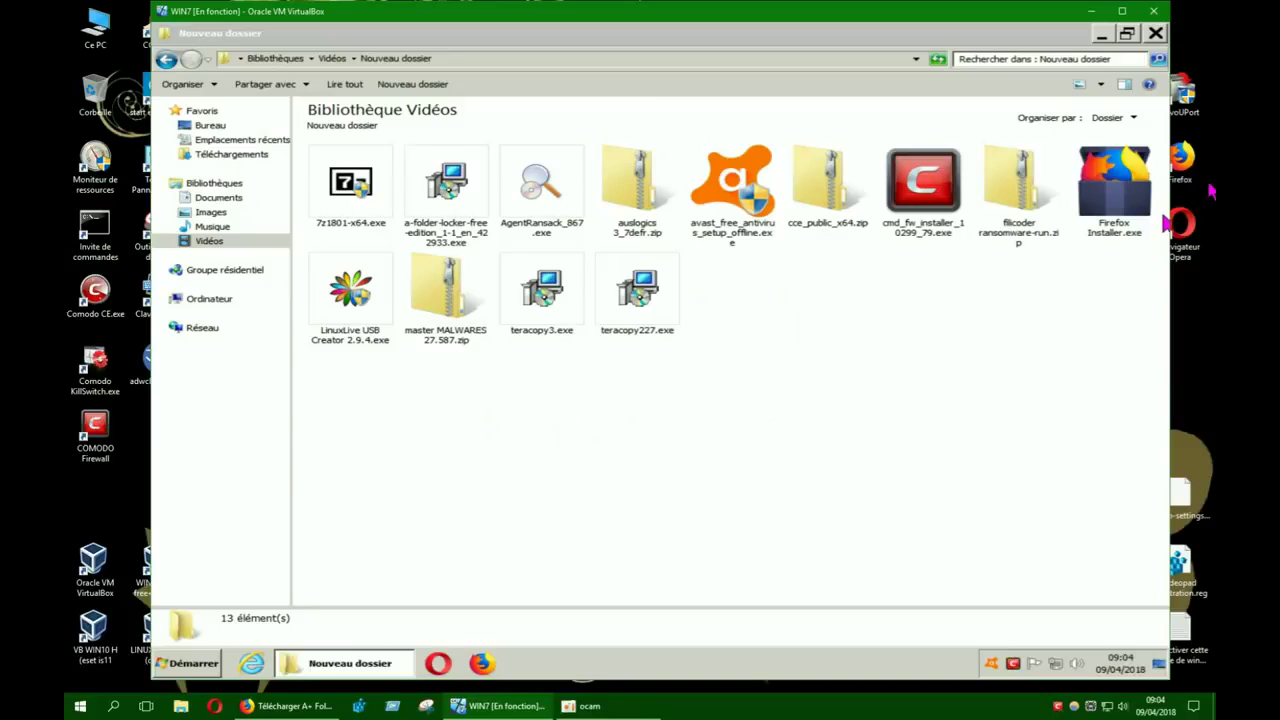
pyautogui.click(1156, 34)
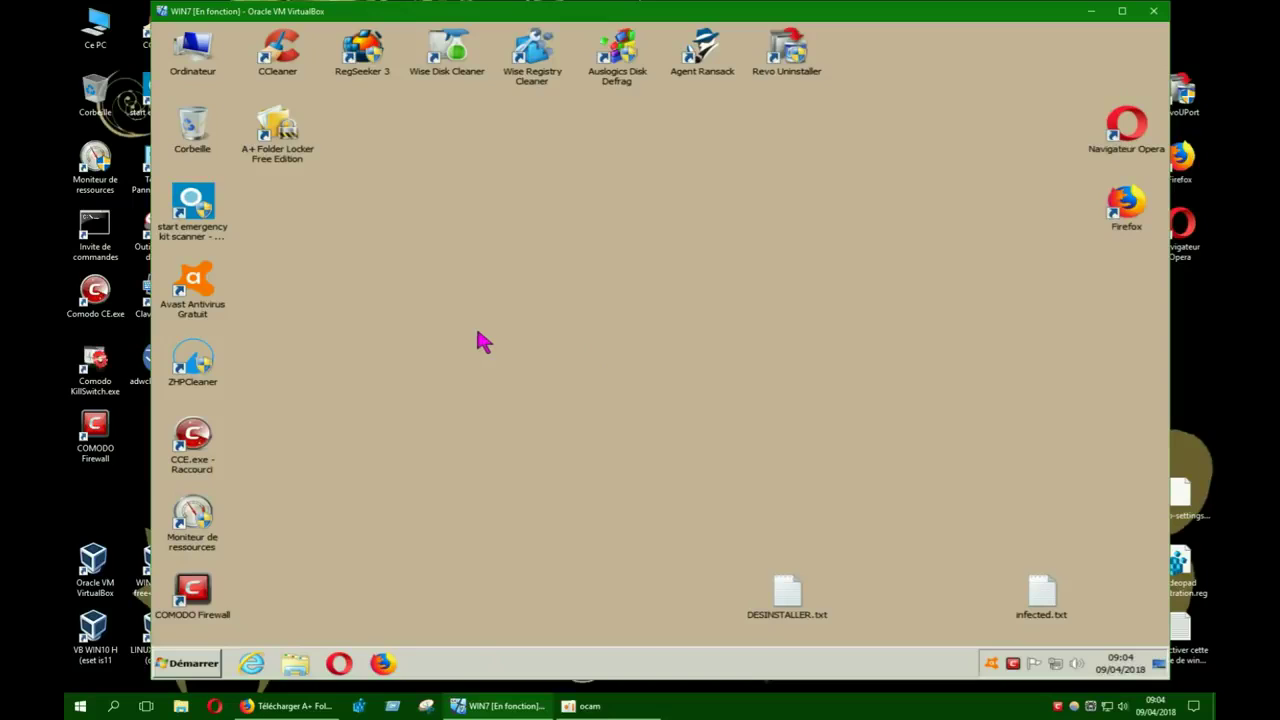
# - Scan AgentRansack_867.exe in the Vidéos library's Nouveau dossier with Avast, then close the folder and the scan notification
pyautogui.click(298, 664)
pyautogui.doubleClick(372, 220)
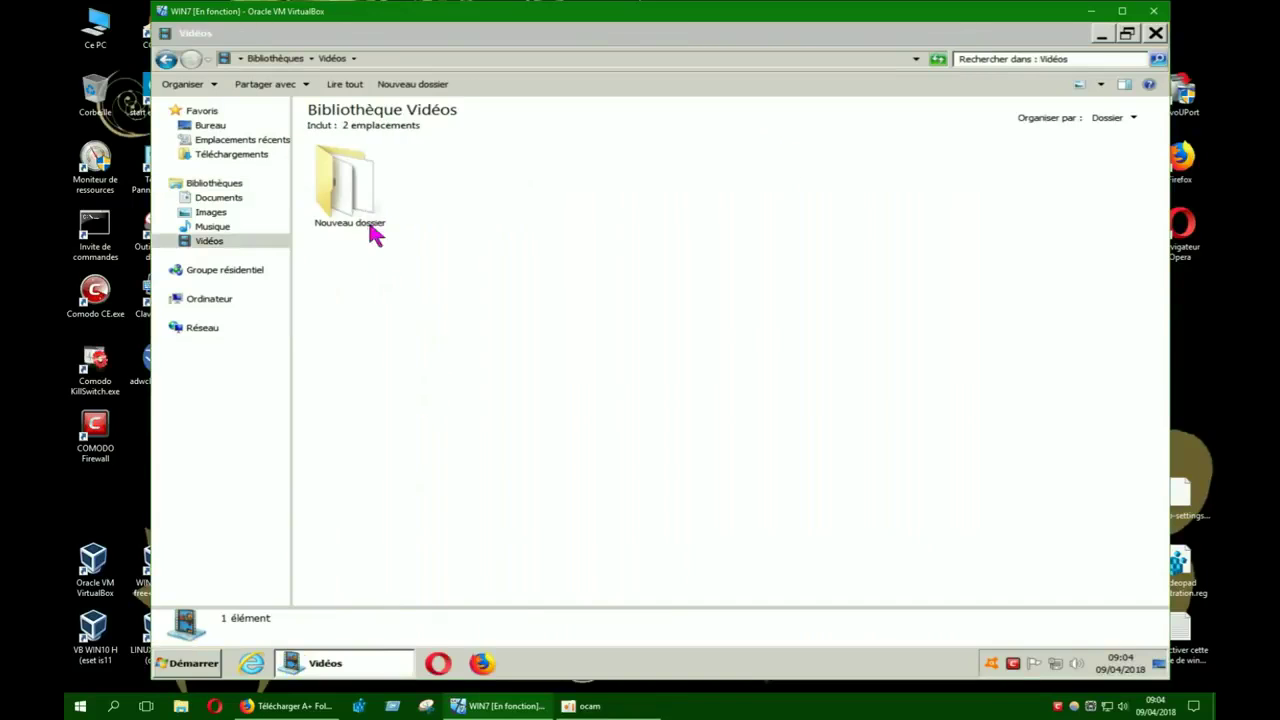
pyautogui.doubleClick(366, 218)
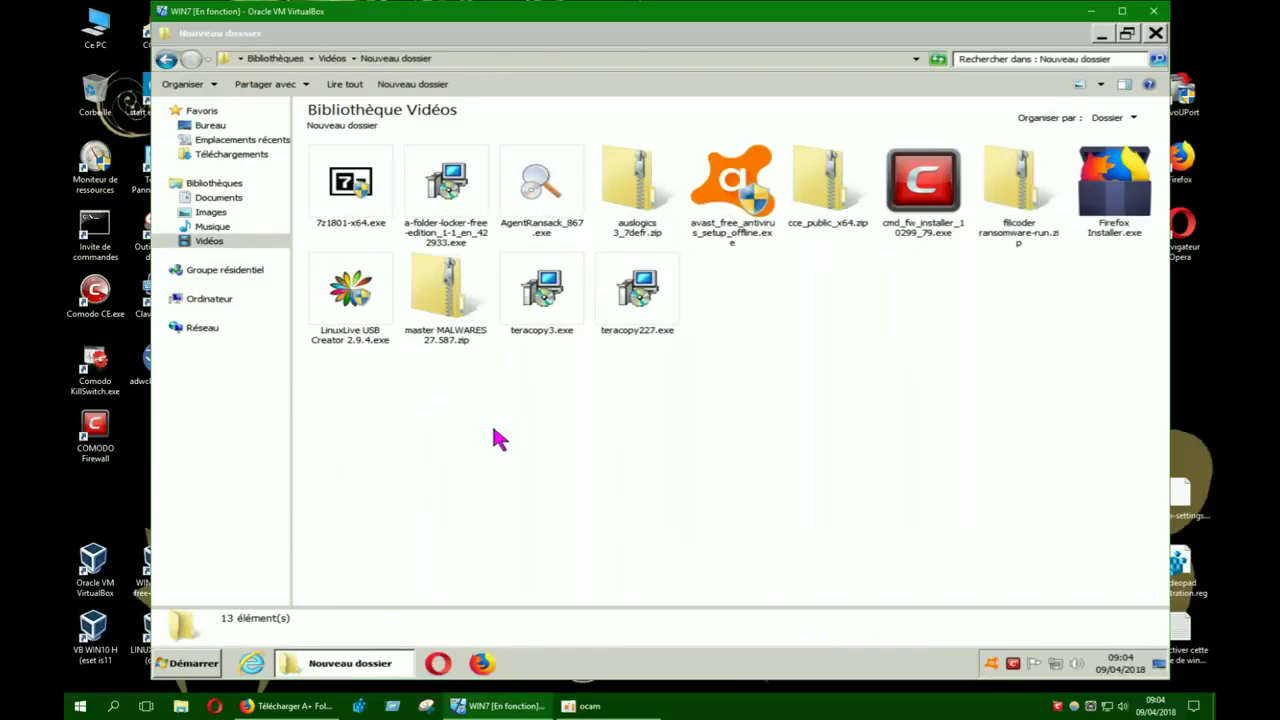
pyautogui.rightClick(540, 203)
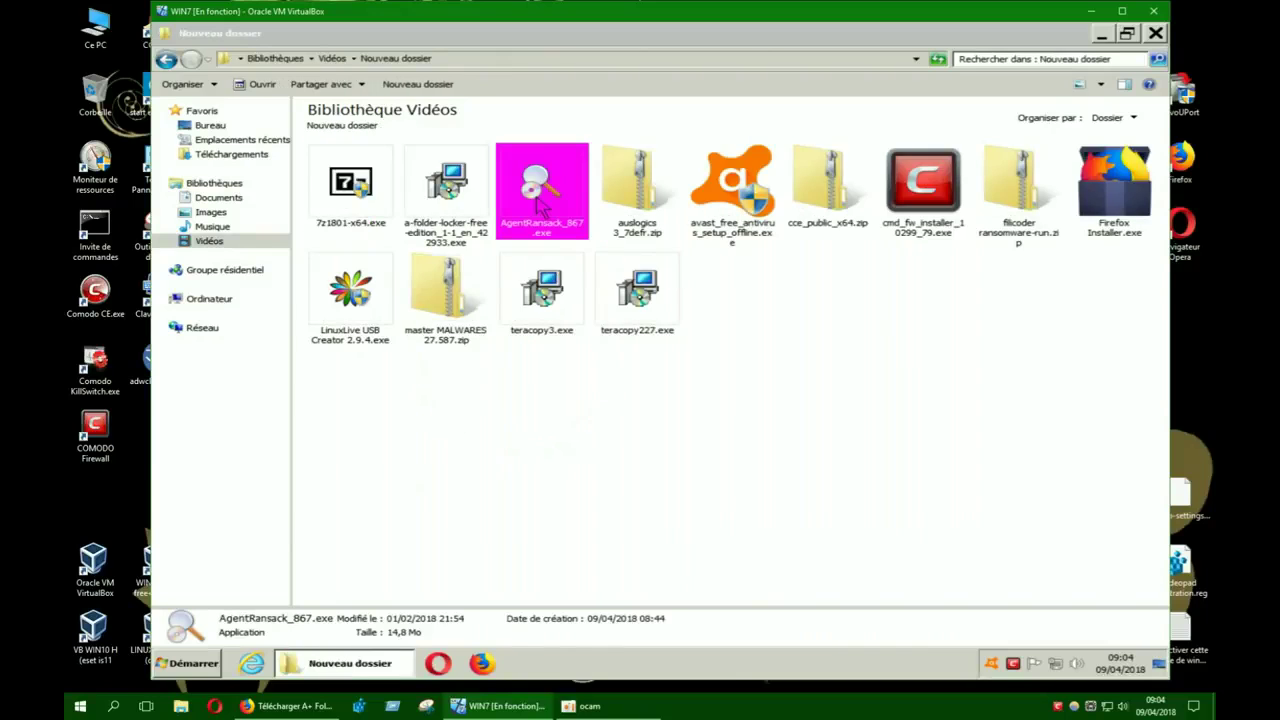
pyautogui.click(595, 270)
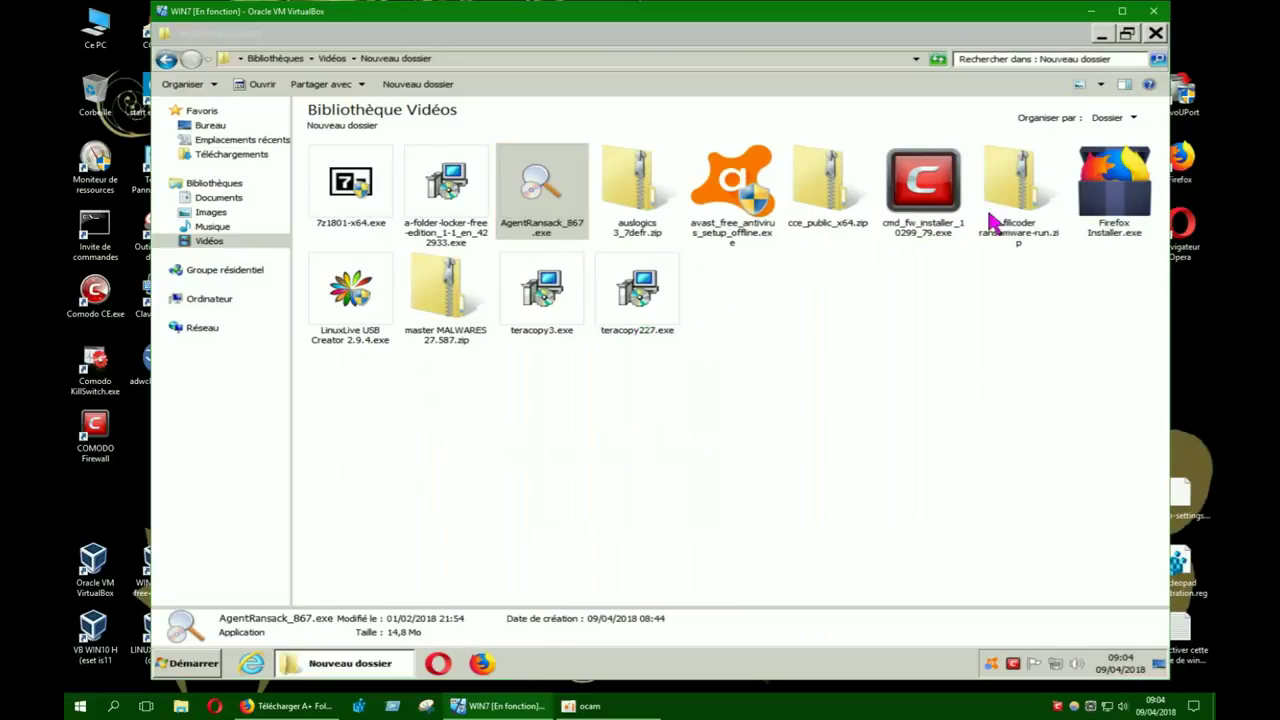
pyautogui.click(1155, 35)
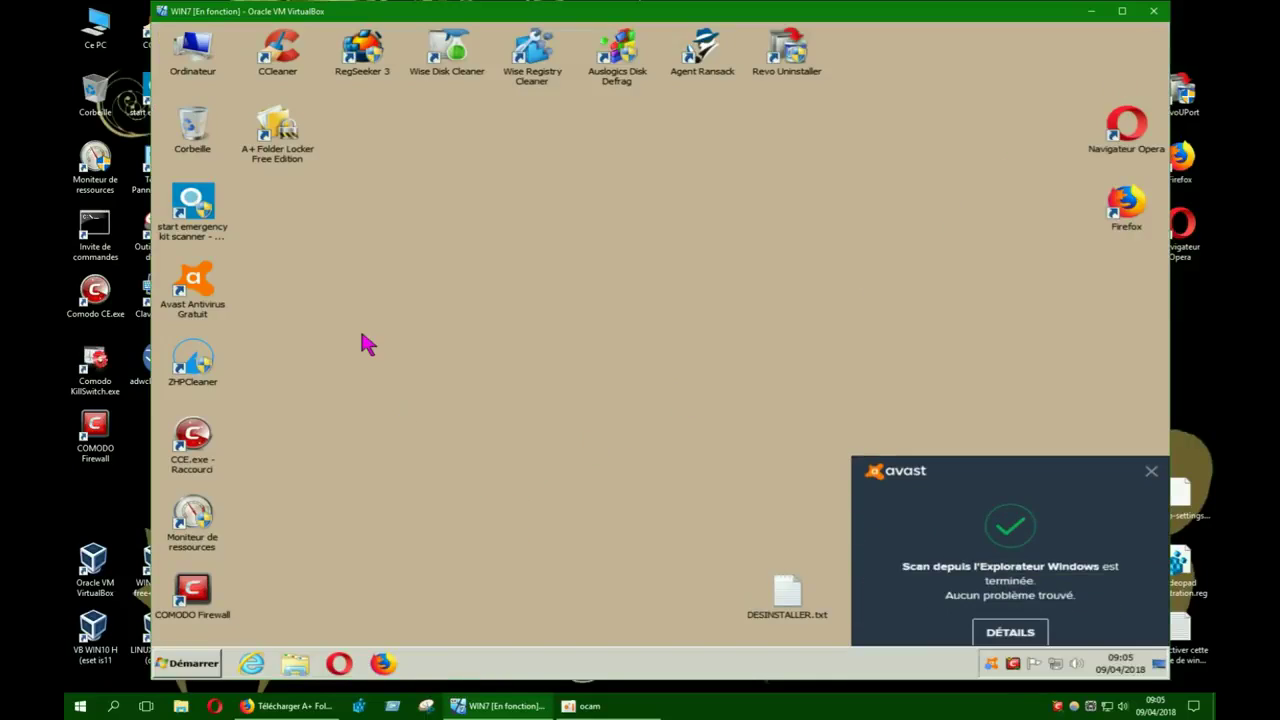
pyautogui.click(1151, 472)
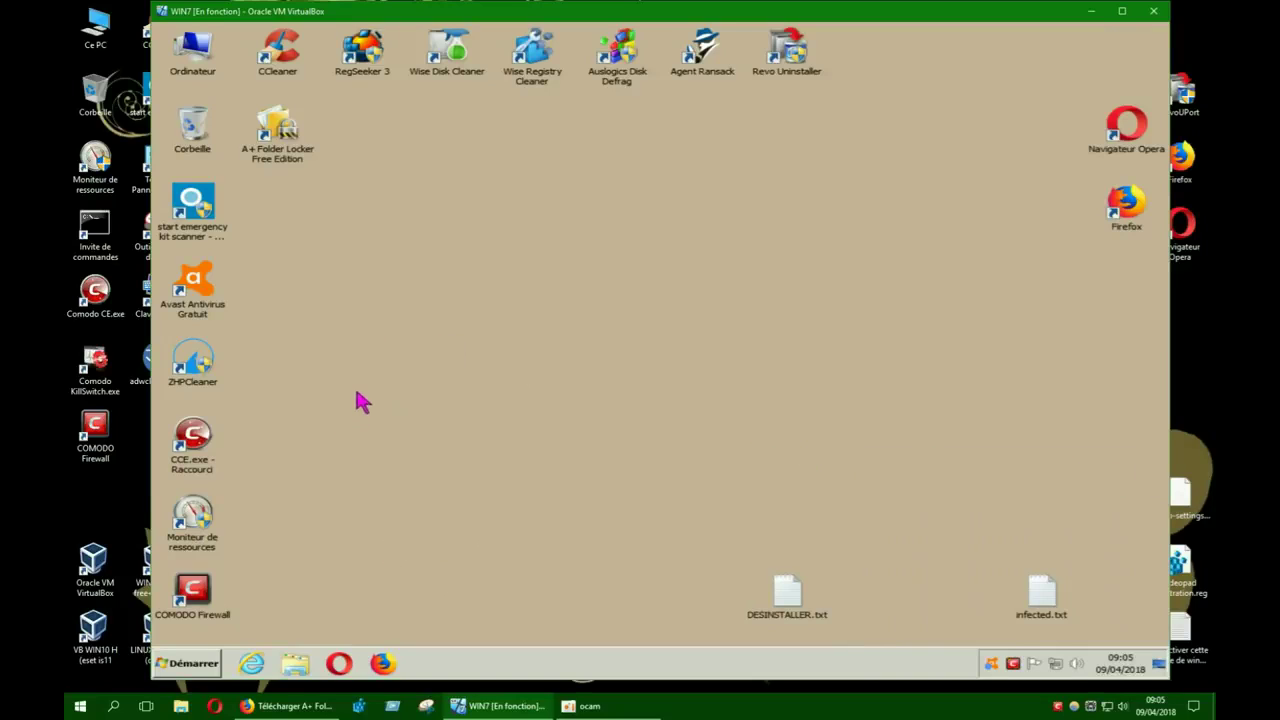
# - Relaunch A+ Folder Locker, inspect the test locker among the recently opened lockers, and exit the program
pyautogui.doubleClick(277, 132)
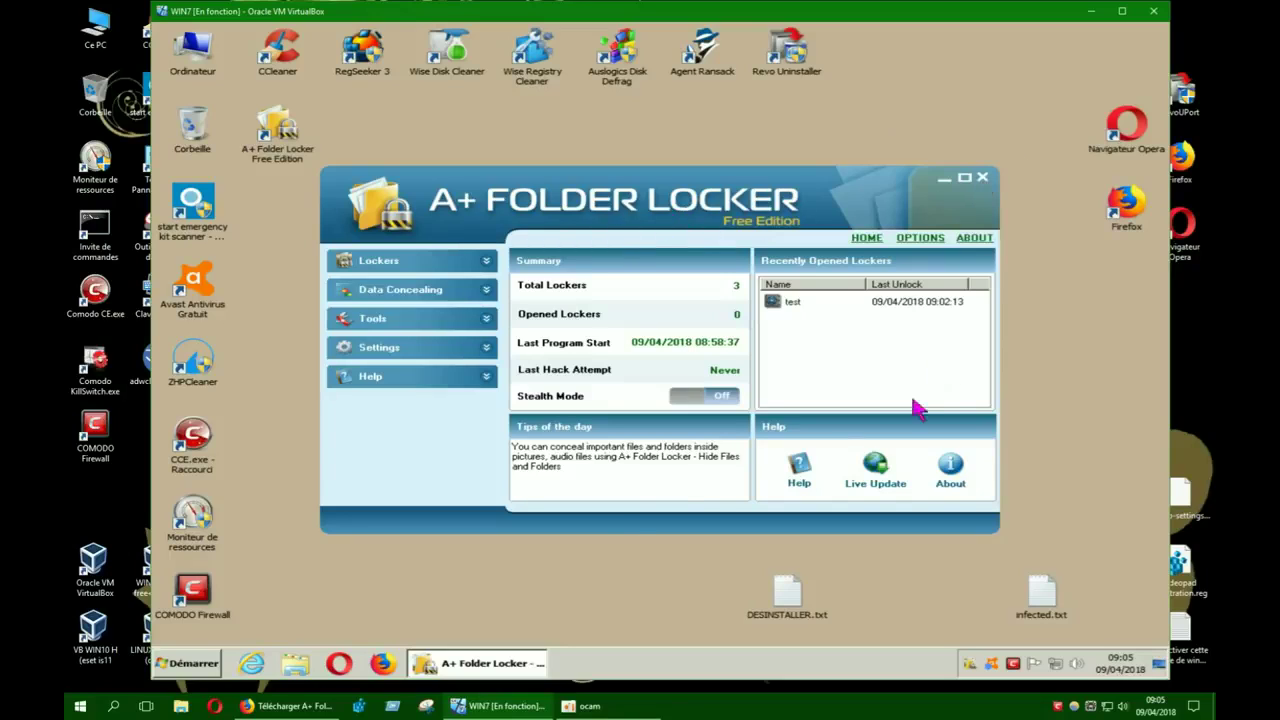
pyautogui.click(813, 303)
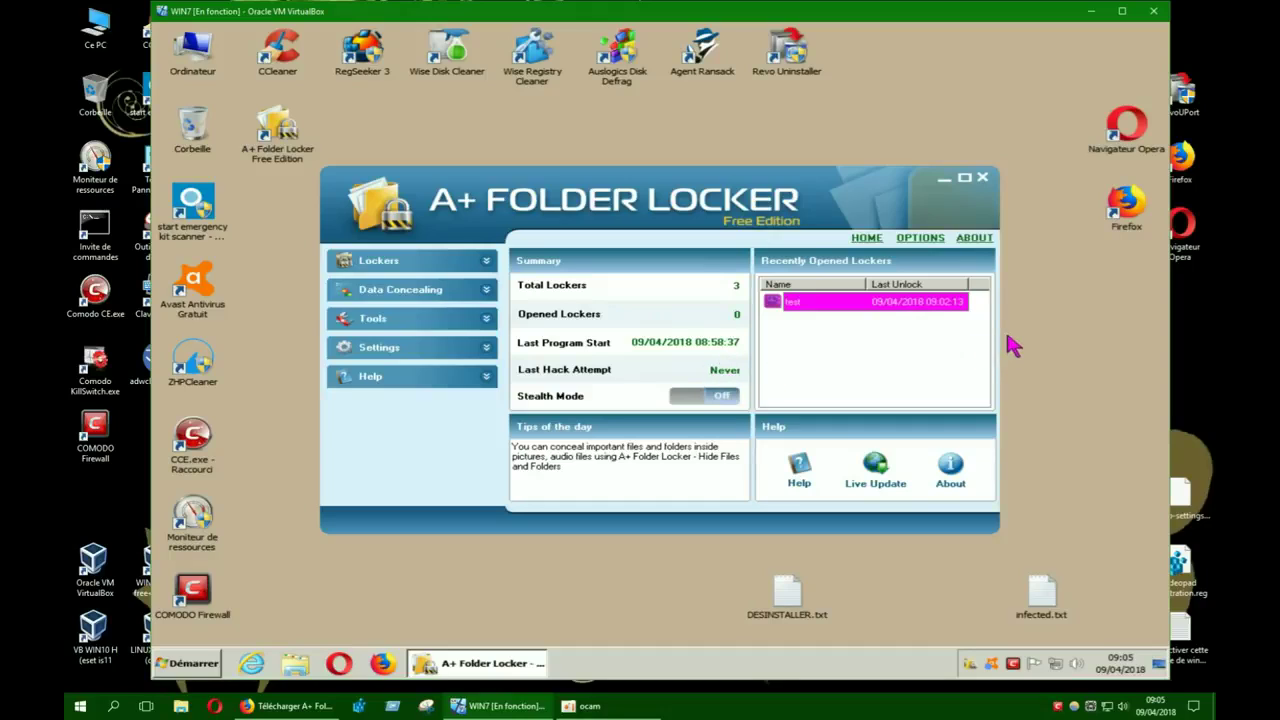
pyautogui.click(982, 179)
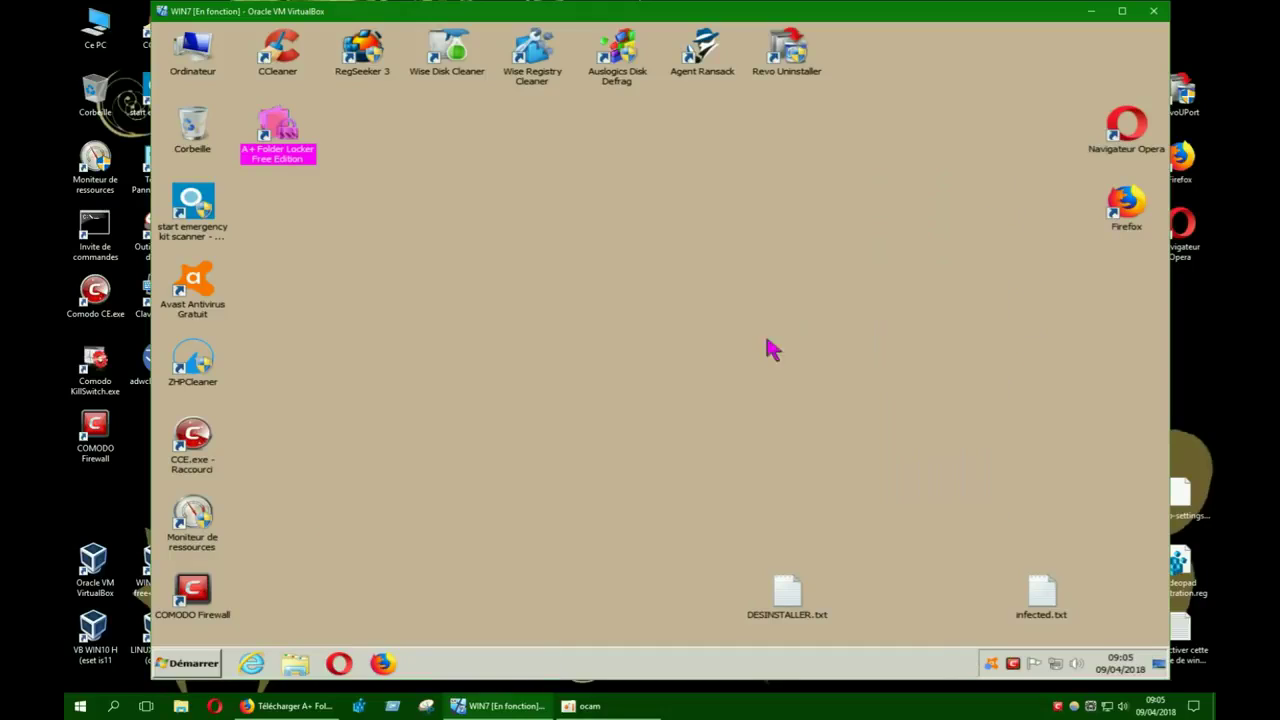
pyautogui.click(390, 331)
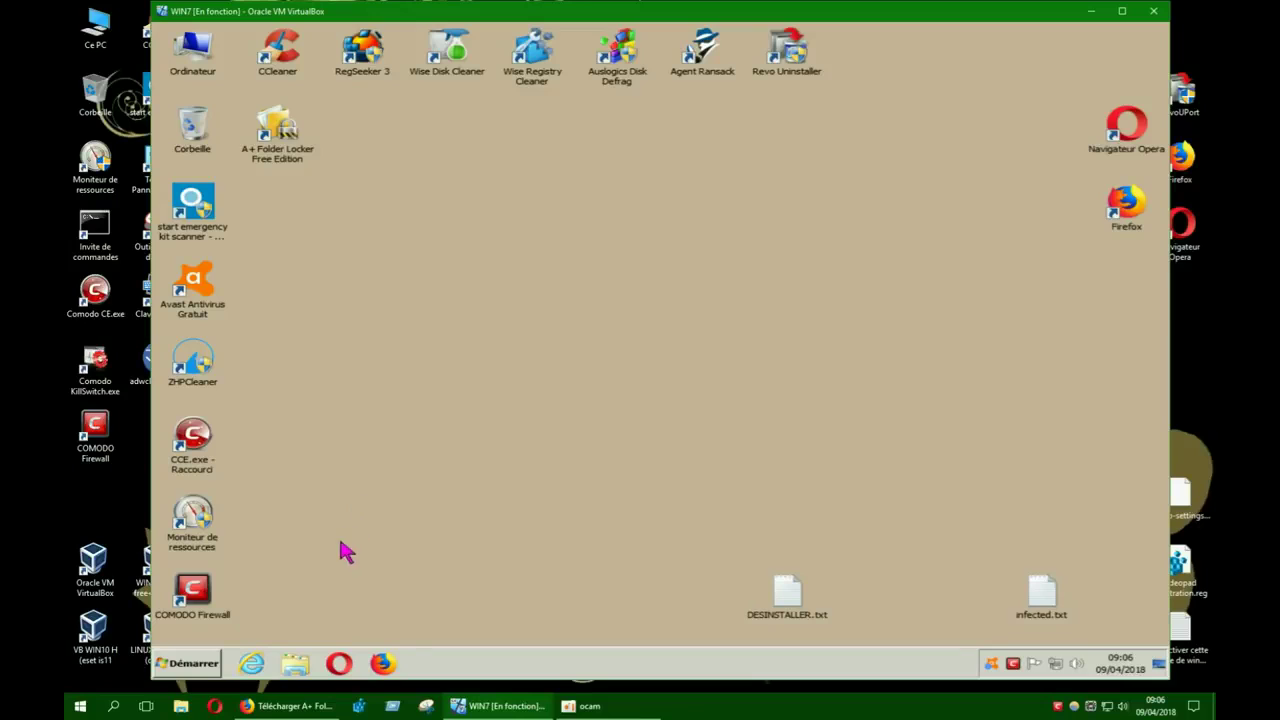
# - Recheck whether Nouveau dossier in the Vidéos library opens without a password, and close the file window
pyautogui.click(300, 663)
pyautogui.click(388, 222)
pyautogui.doubleClick(388, 222)
pyautogui.doubleClick(366, 218)
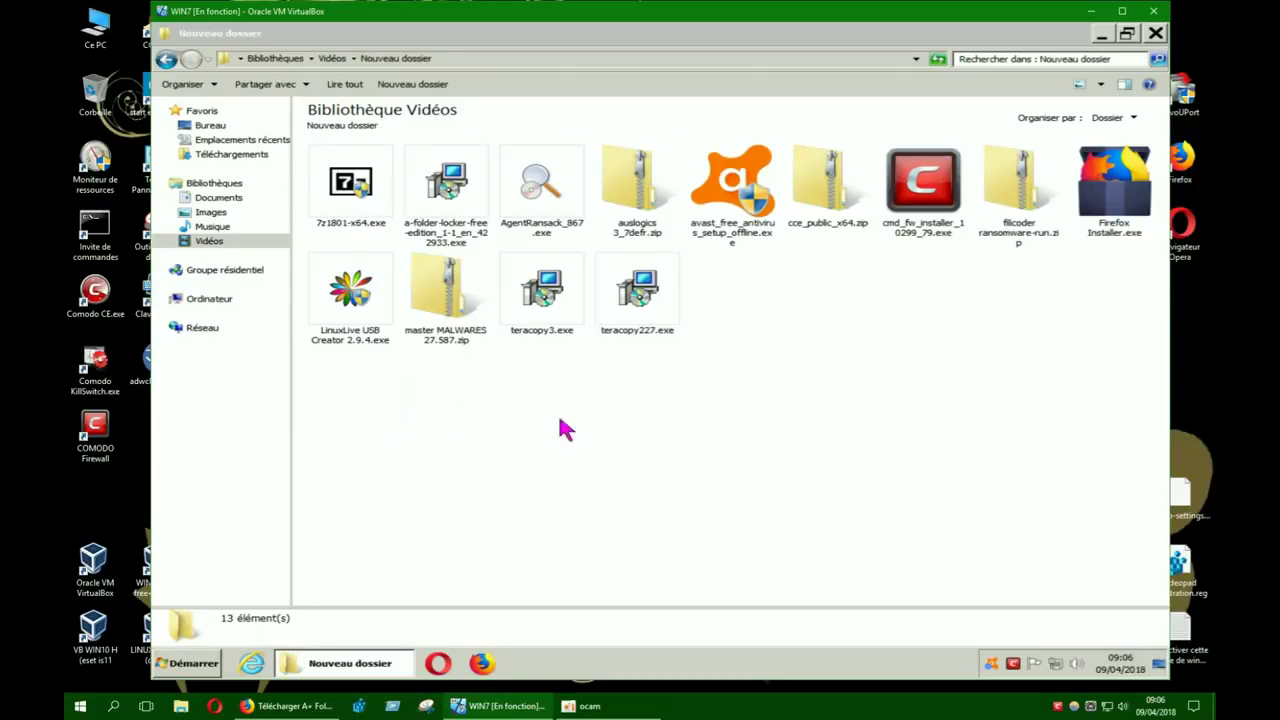
pyautogui.click(1157, 35)
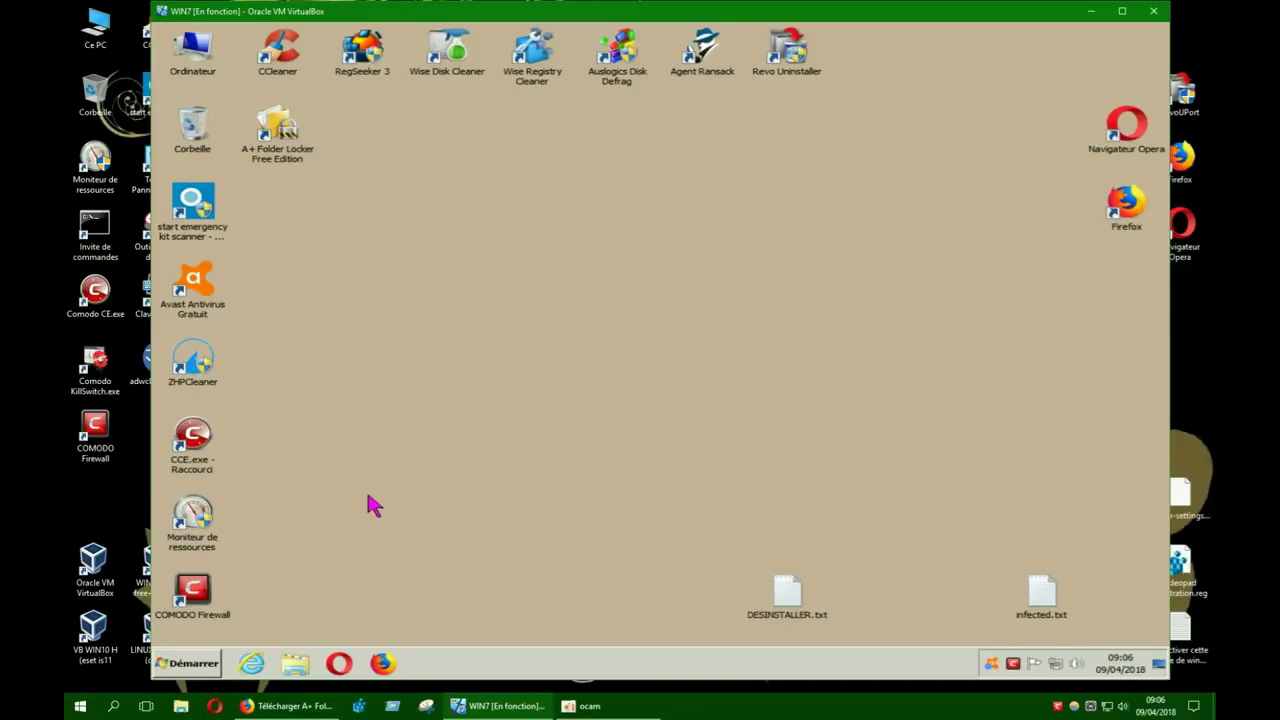